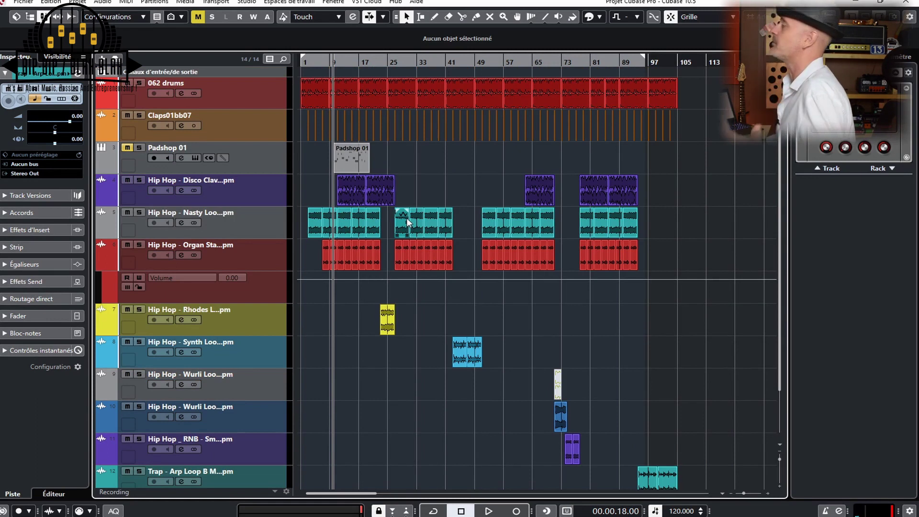
# Open the MixConsole and enlarge its window to fill the screen.
pyautogui.scroll(-2, 407, 219)
pyautogui.scroll(2, 407, 219)
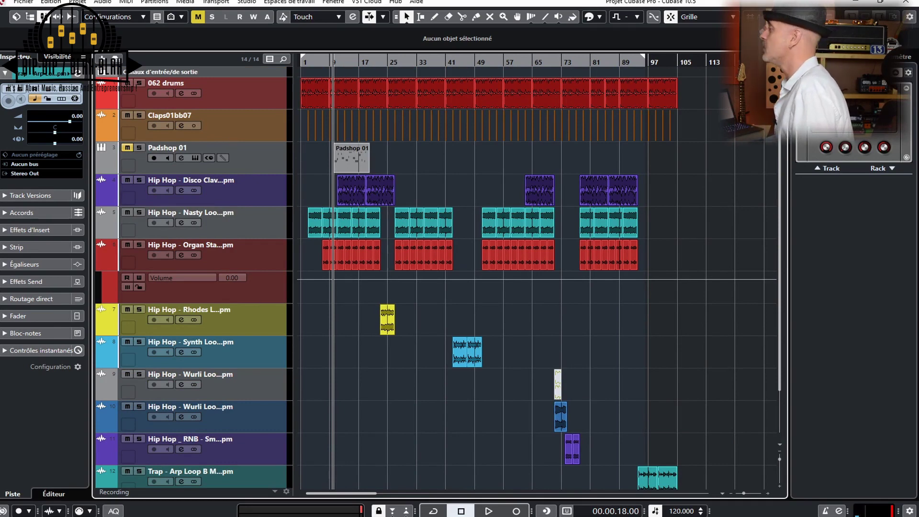
pyautogui.press('F3')
pyautogui.moveTo(461, 493); pyautogui.dragTo(417, 62)
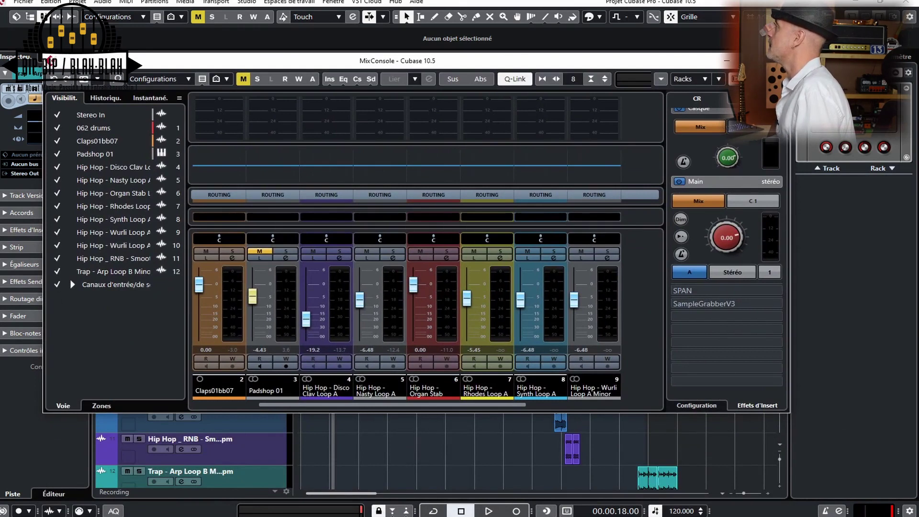
pyautogui.click(751, 60)
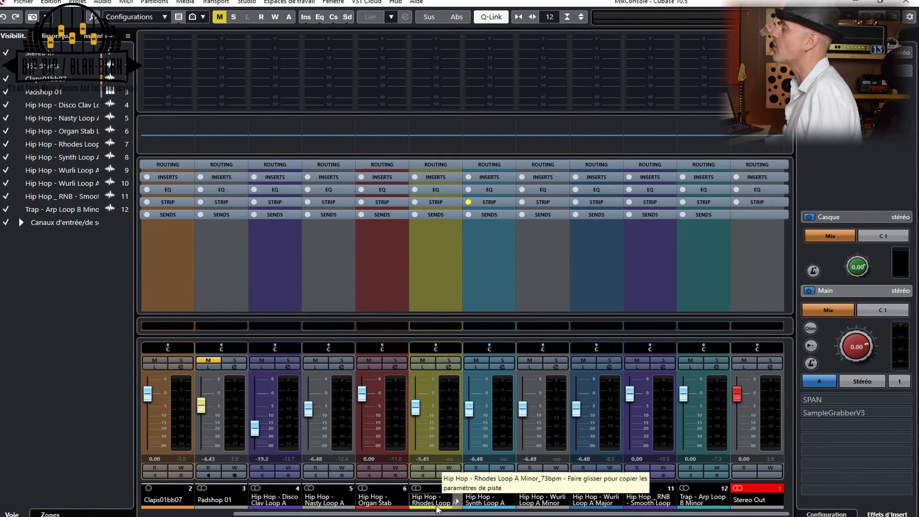
pyautogui.moveTo(526, 2); pyautogui.dragTo(615, 224)
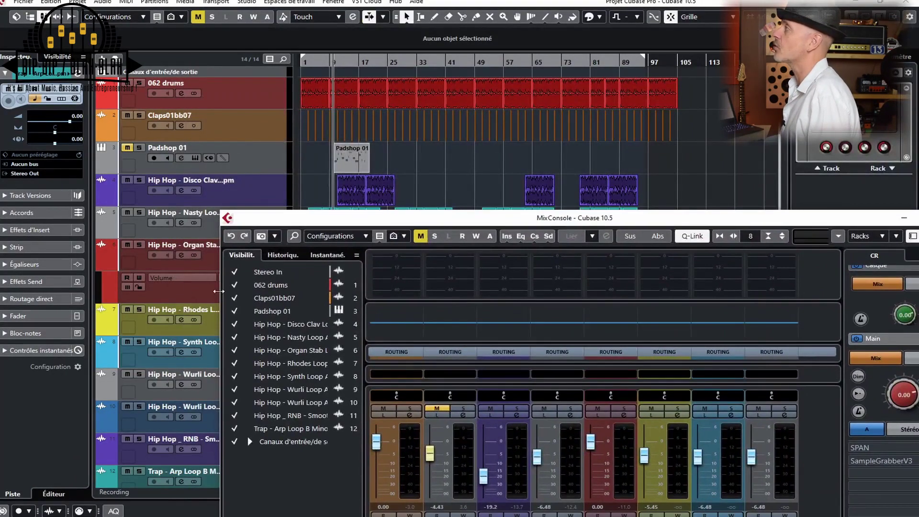
pyautogui.moveTo(459, 223); pyautogui.dragTo(319, 56)
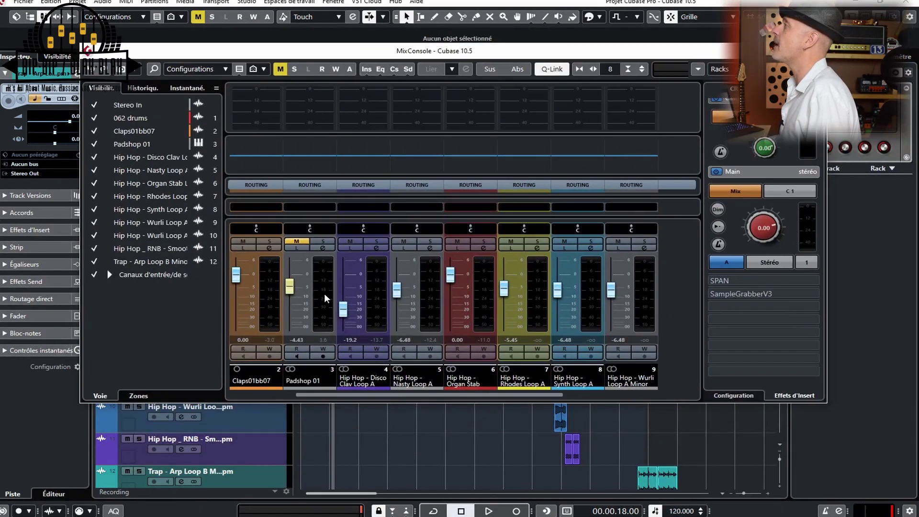
pyautogui.doubleClick(319, 51)
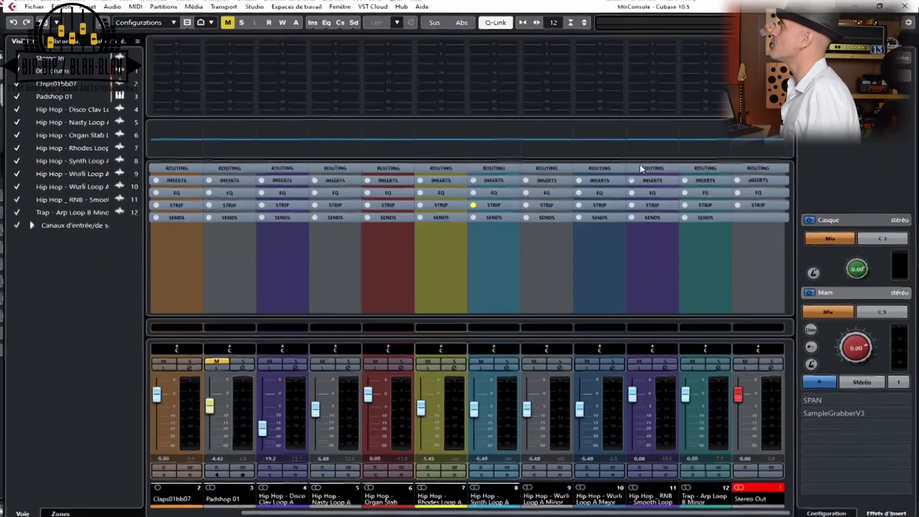
# Expand the Strip rack for all mixer channels and load the DeEsser in the Rhodes Loop A channel's Tools slot.
pyautogui.click(438, 200)
pyautogui.moveTo(467, 254)
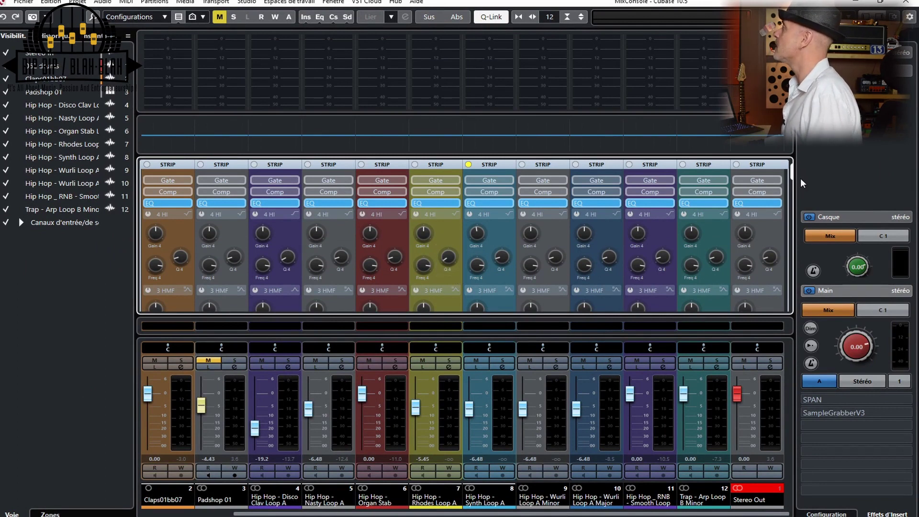
pyautogui.scroll(1, 792, 178)
pyautogui.moveTo(792, 178)
pyautogui.mouseDown()
pyautogui.moveTo(792, 191)
pyautogui.moveTo(792, 181)
pyautogui.mouseUp()
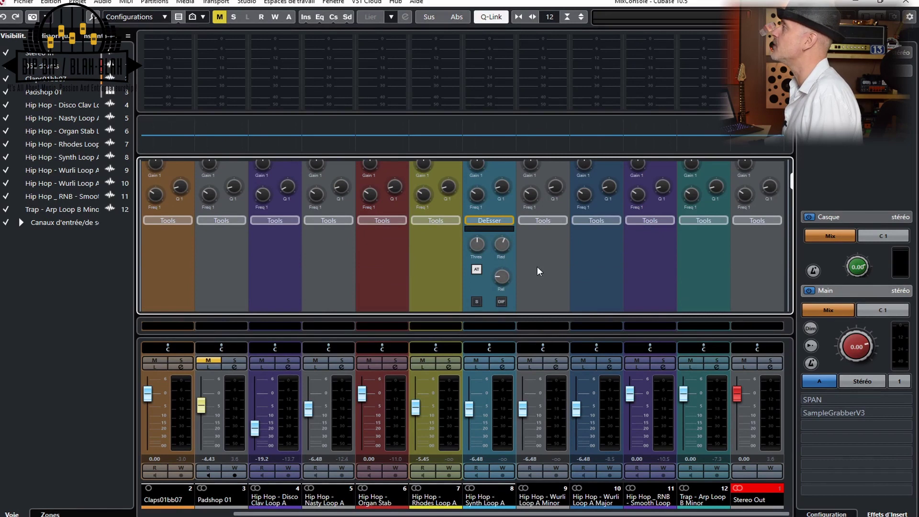
pyautogui.click(454, 220)
pyautogui.click(483, 242)
# Load the Maximizer in the Limit slot of the Rhodes Loop A channel strip.
pyautogui.scroll(-2, 439, 262)
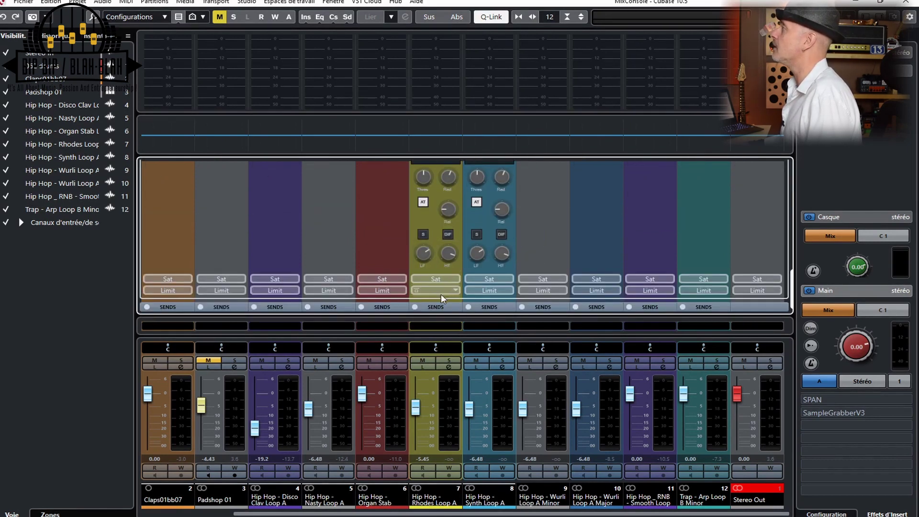
pyautogui.click(456, 289)
pyautogui.click(477, 322)
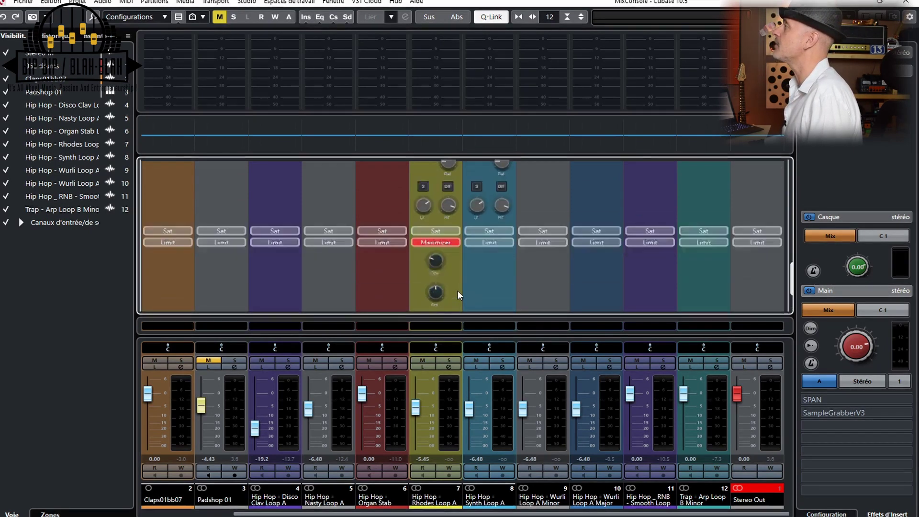
pyautogui.scroll(5, 458, 290)
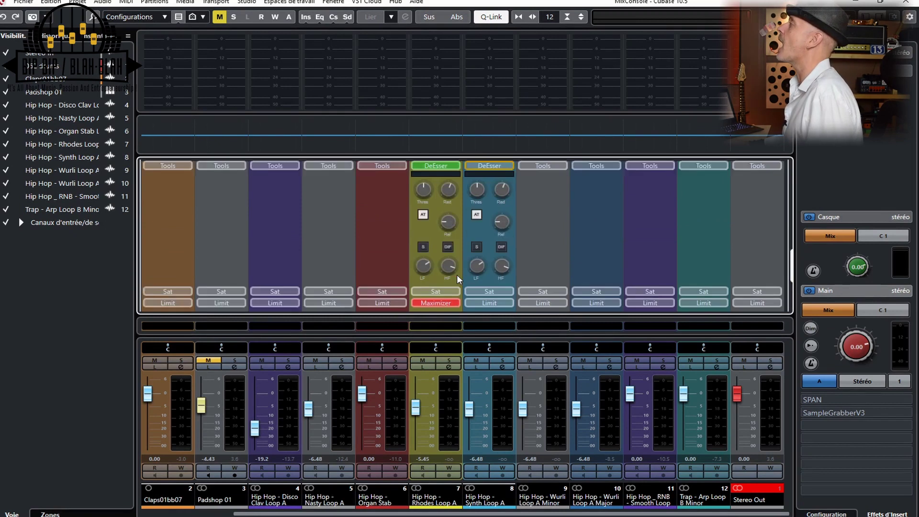
# Collapse the Strip rack and return from the MixConsole to the project window.
pyautogui.scroll(3, 457, 279)
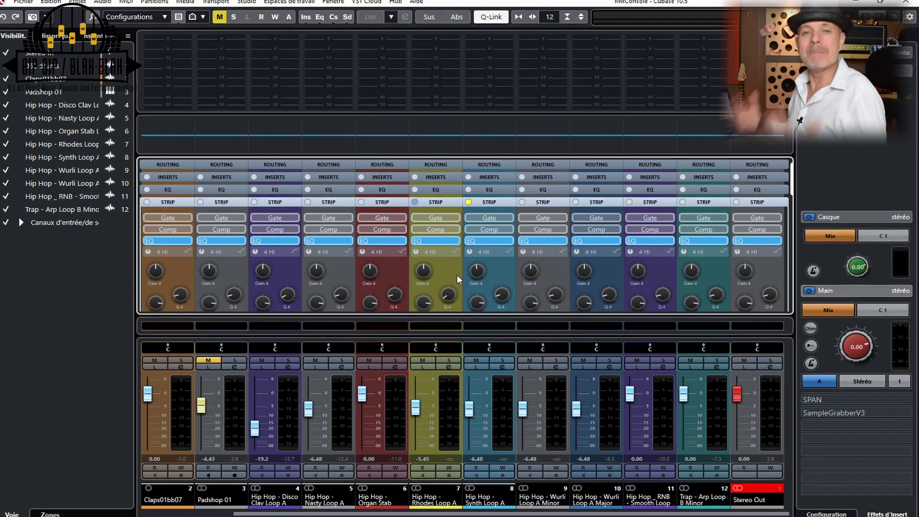
pyautogui.click(444, 202)
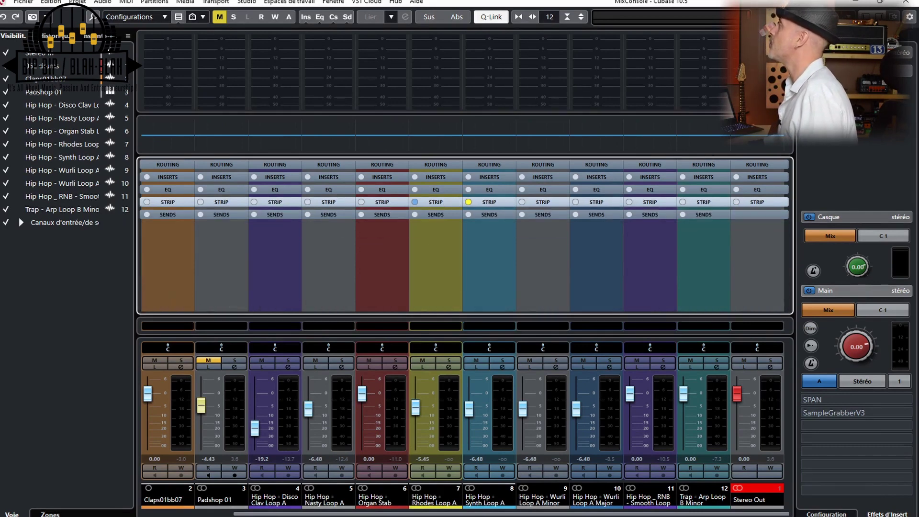
pyautogui.click(870, 2)
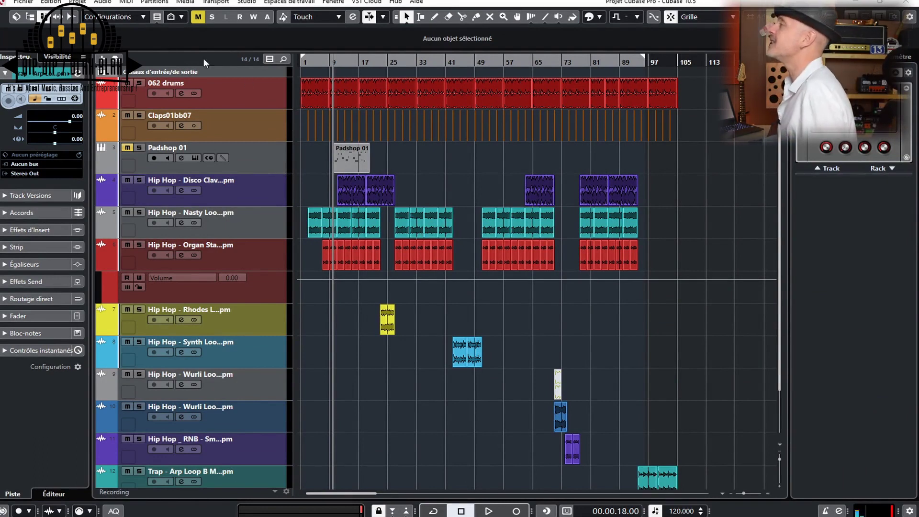
# Reduce the track heights so all tracks fit, and select the 062 drums event starting at bar 25.
pyautogui.click(780, 461)
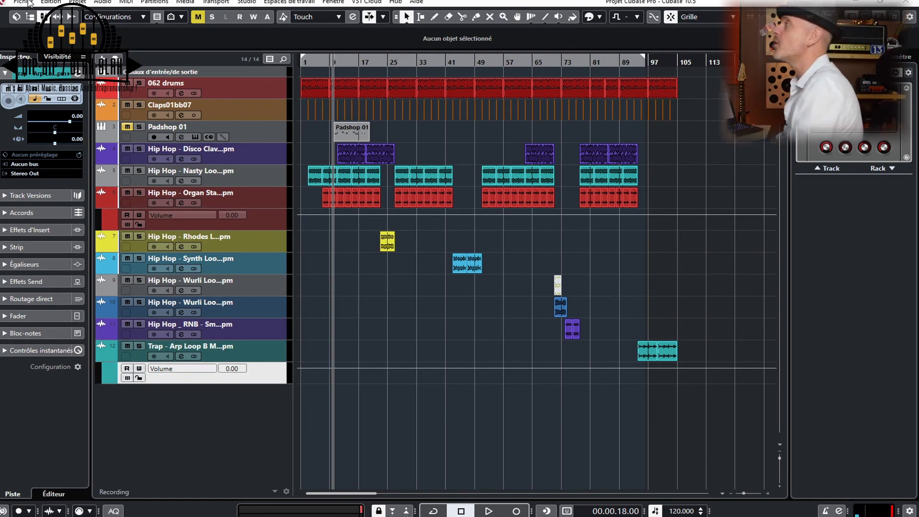
pyautogui.rightClick(403, 91)
pyautogui.rightClick(403, 91)
pyautogui.click(403, 91)
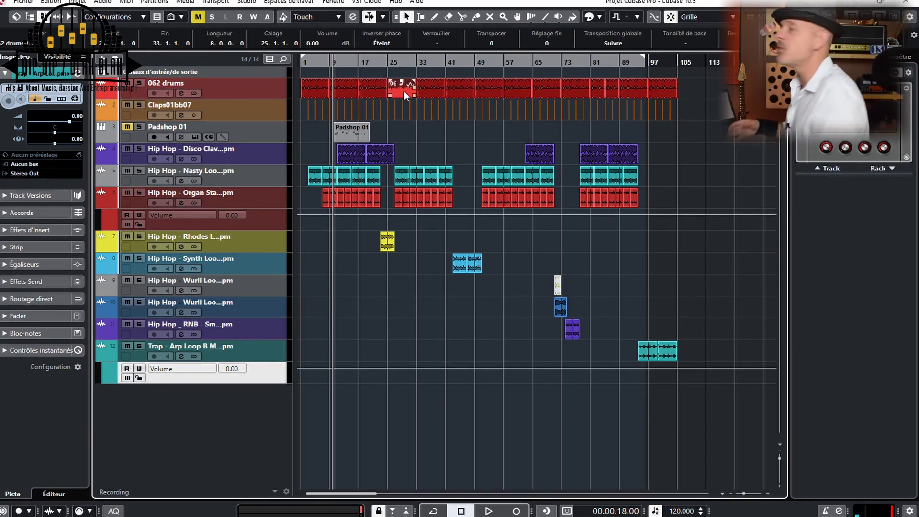
# Start importing project tracks, using the Cubase project Test RAP as the source.
pyautogui.click(23, 1)
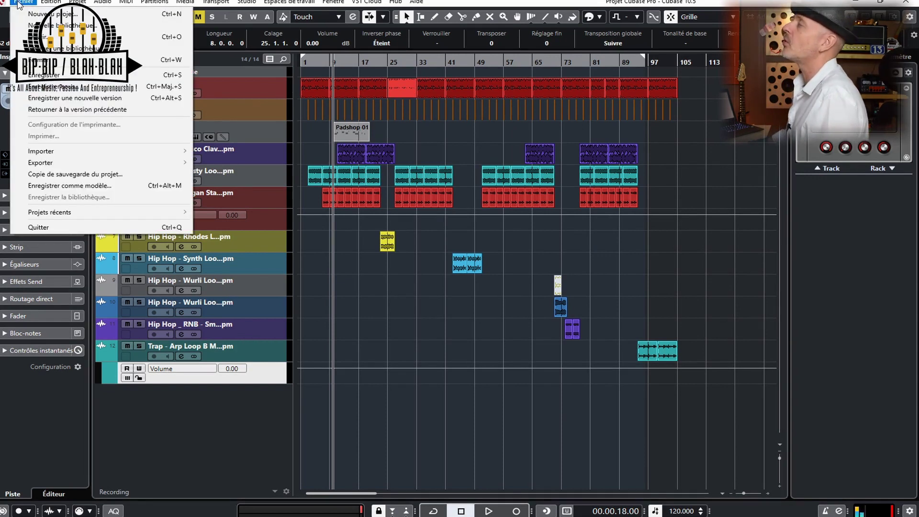
pyautogui.moveTo(109, 152)
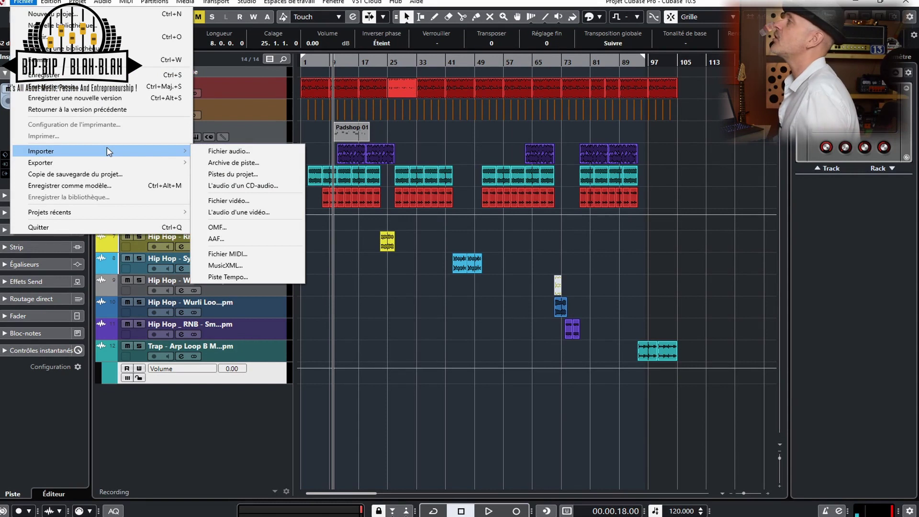
pyautogui.click(229, 173)
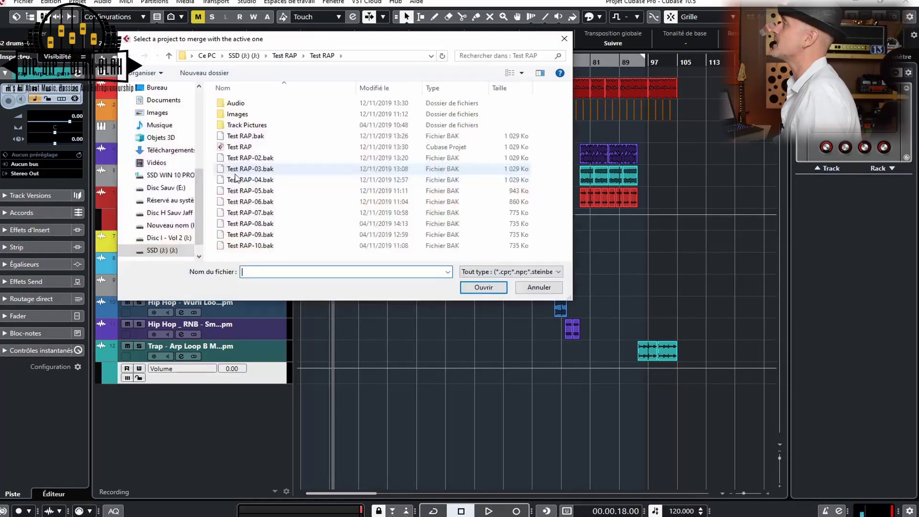
pyautogui.doubleClick(239, 147)
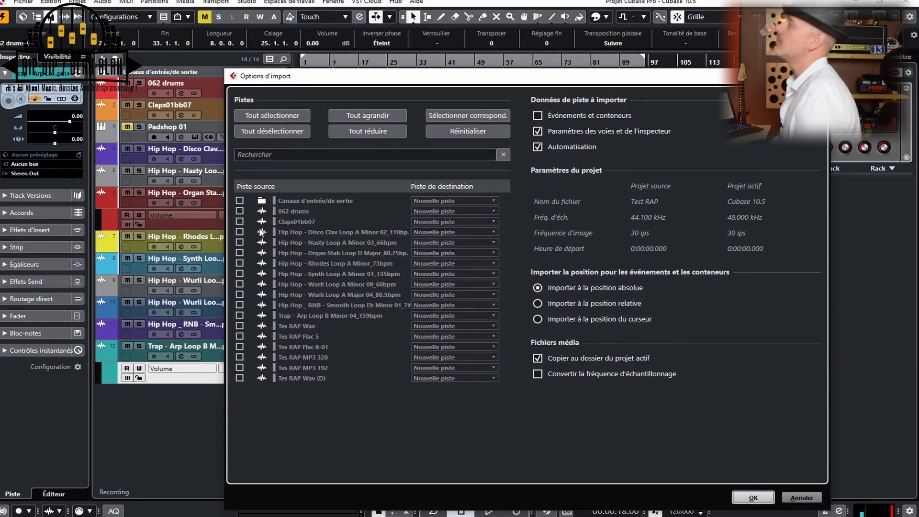
# Mark the Organ Stab Loop D Major, Rhodes Loop A Minor, Synth Loop A Minor and Wurli Loop A Minor tracks for import.
pyautogui.click(239, 283)
pyautogui.click(239, 273)
pyautogui.click(239, 263)
pyautogui.click(239, 253)
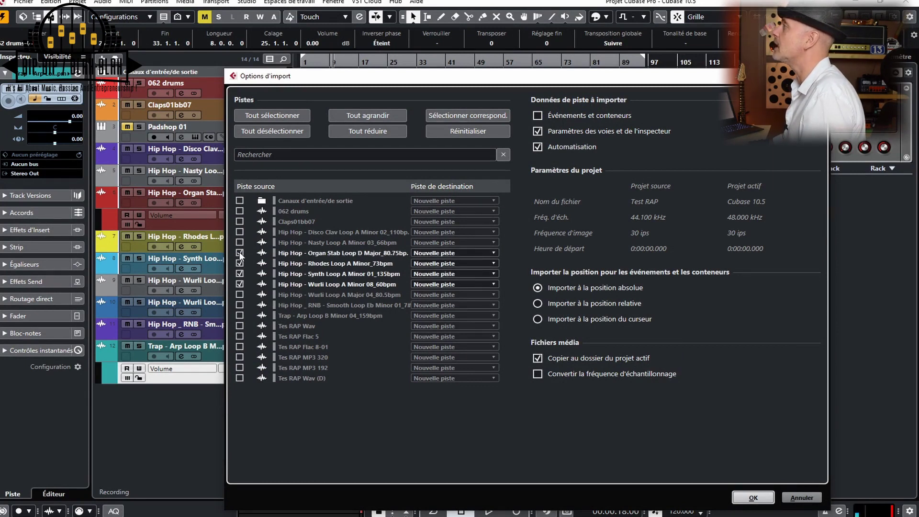
# Include events and containers in the track data and import the marked tracks.
pyautogui.click(535, 116)
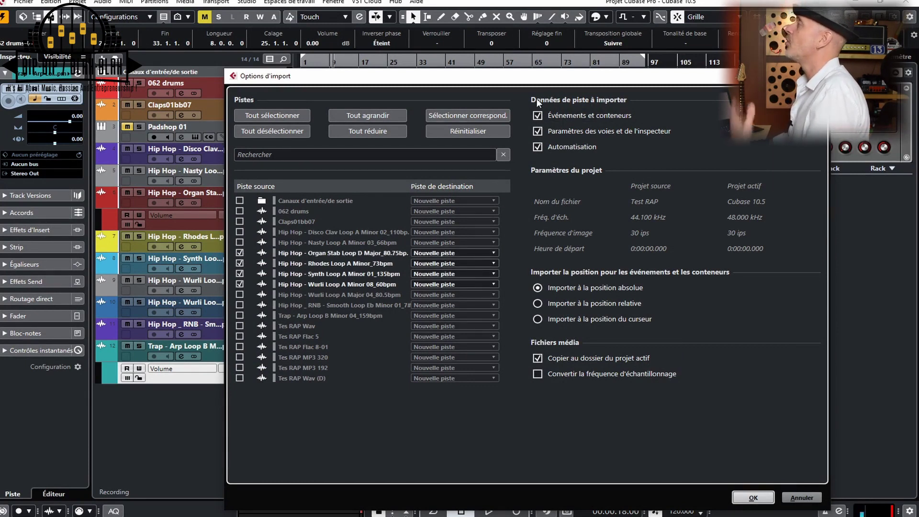
pyautogui.moveTo(536, 86); pyautogui.dragTo(512, 81)
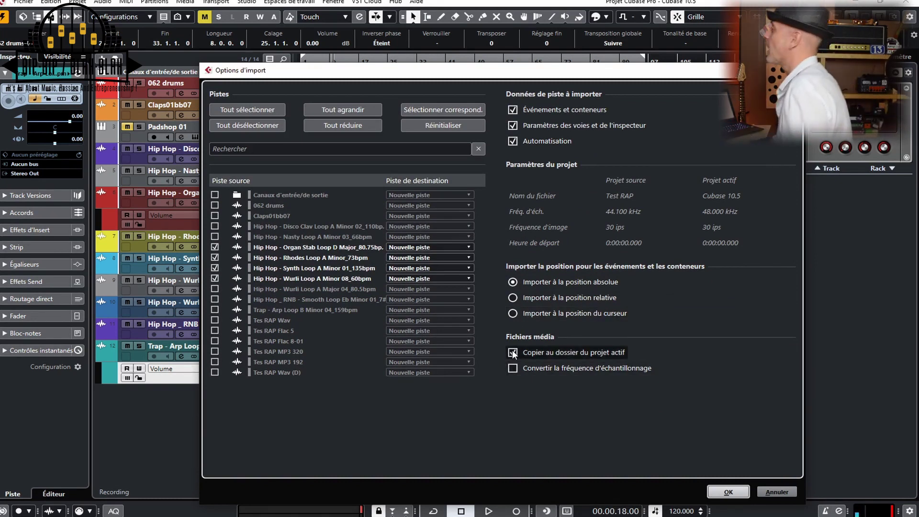
pyautogui.click(736, 489)
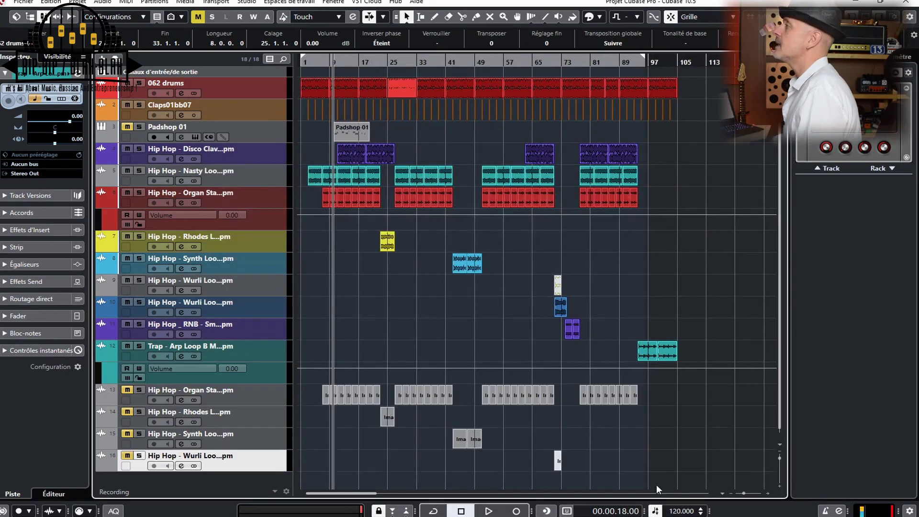
# Delete the four imported tracks, from track 13 Organ Stab through track 16 Wurli Loop.
pyautogui.click(277, 404)
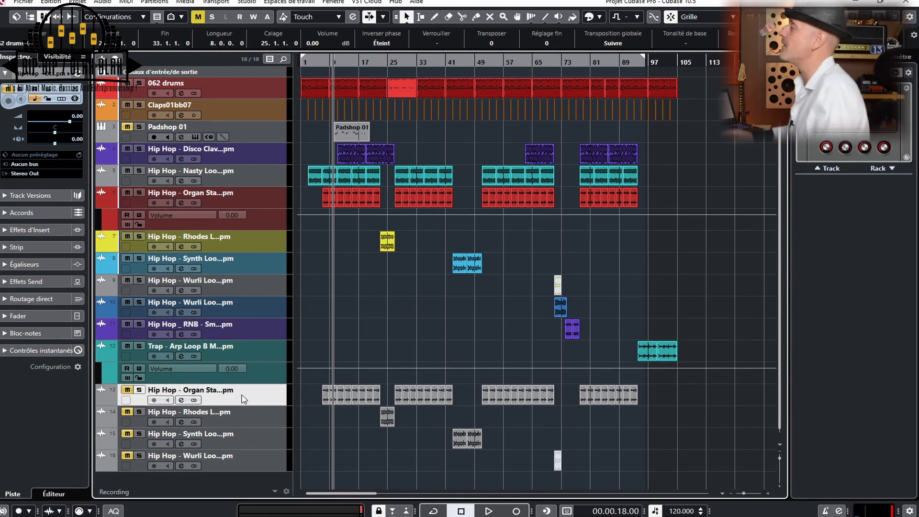
pyautogui.keyDown('shift'); pyautogui.click(266, 455); pyautogui.keyUp('shift')
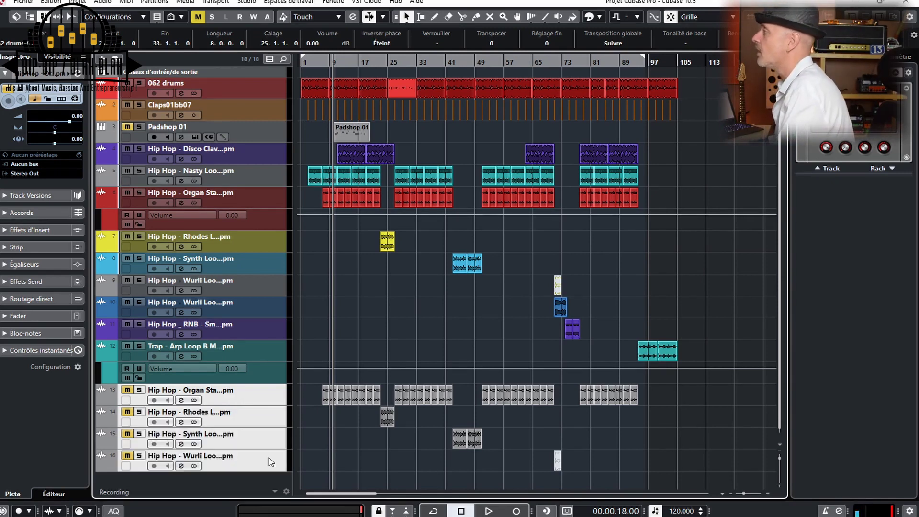
pyautogui.rightClick(266, 456)
pyautogui.click(350, 249)
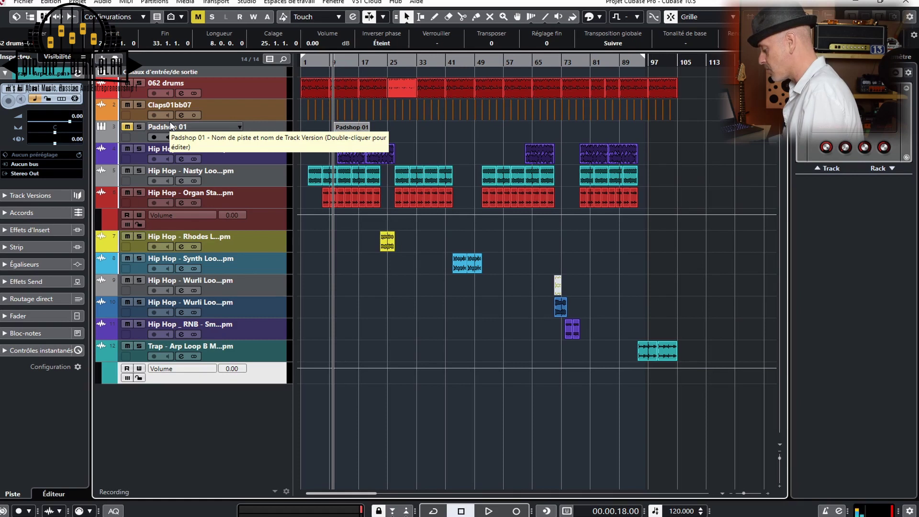
# Move the playhead to 00.01.02.00 and play the project briefly from there.
pyautogui.click(387, 60)
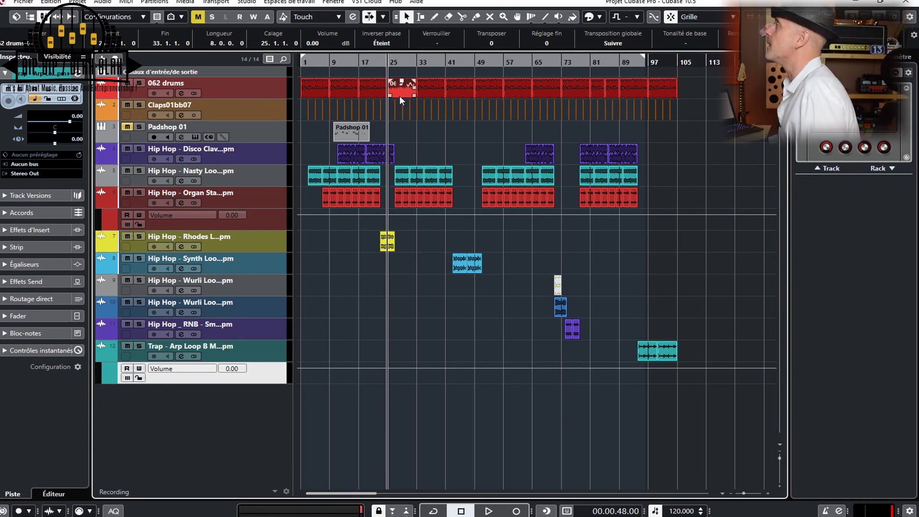
pyautogui.moveTo(407, 60); pyautogui.dragTo(412, 60)
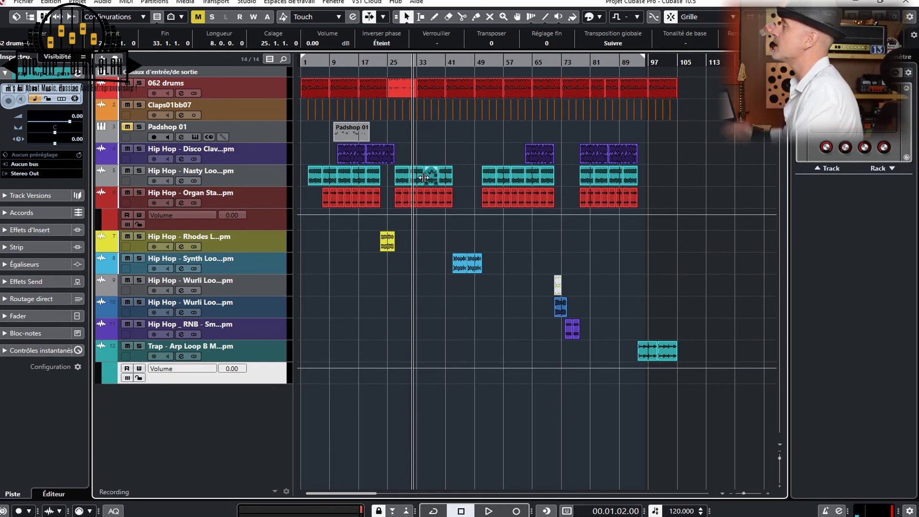
pyautogui.press('space')
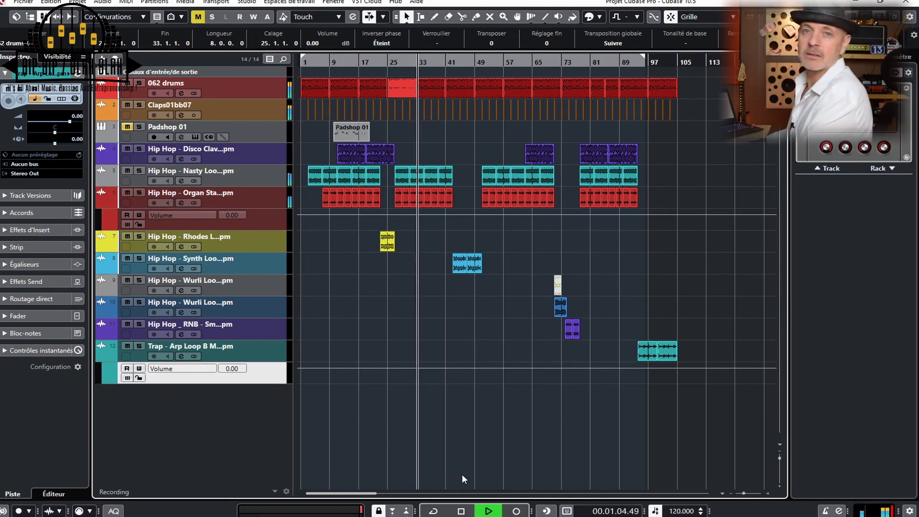
pyautogui.press('space')
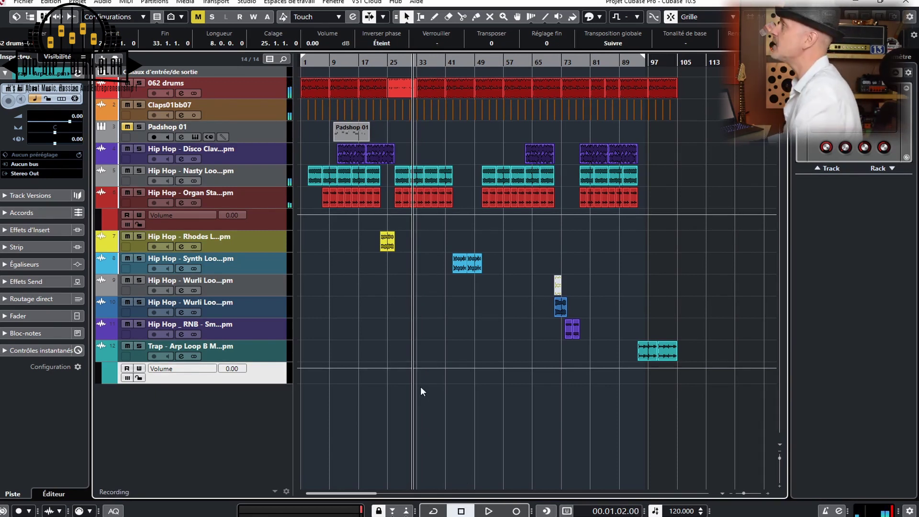
# Open the channel settings of the 062 drums track, play the project briefly, and move the window below the upper tracks.
pyautogui.click(208, 97)
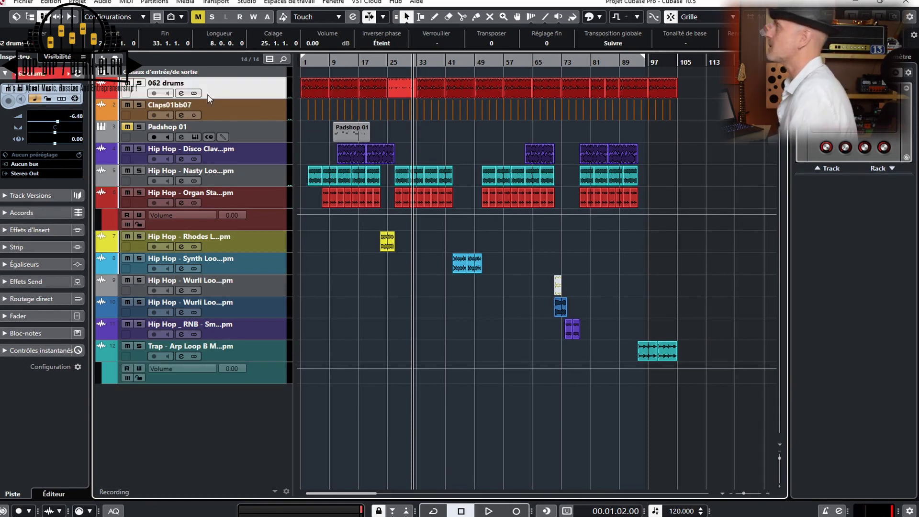
pyautogui.click(181, 93)
pyautogui.moveTo(434, 219); pyautogui.dragTo(391, 149)
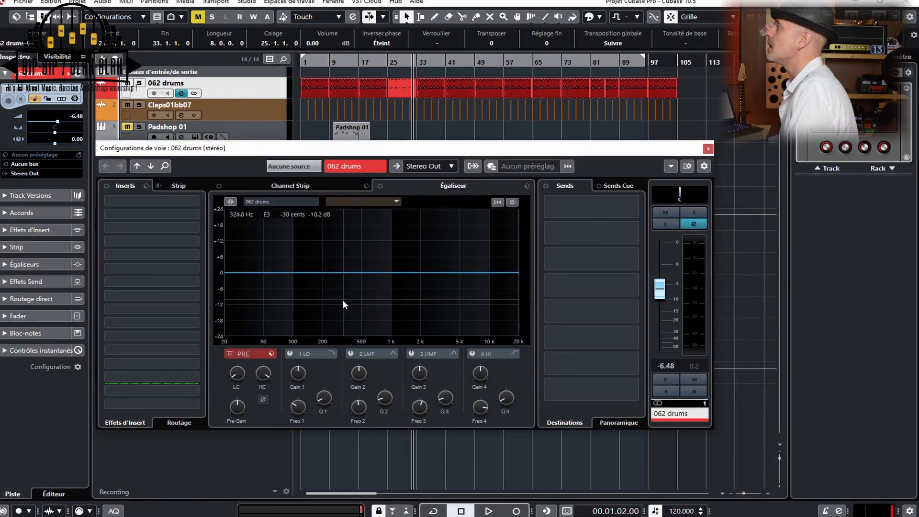
pyautogui.press('space')
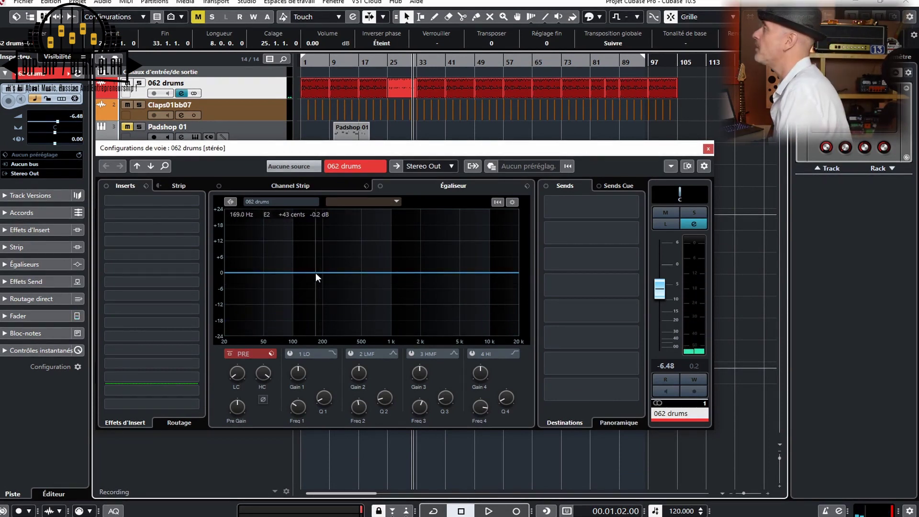
pyautogui.moveTo(423, 156); pyautogui.dragTo(444, 211)
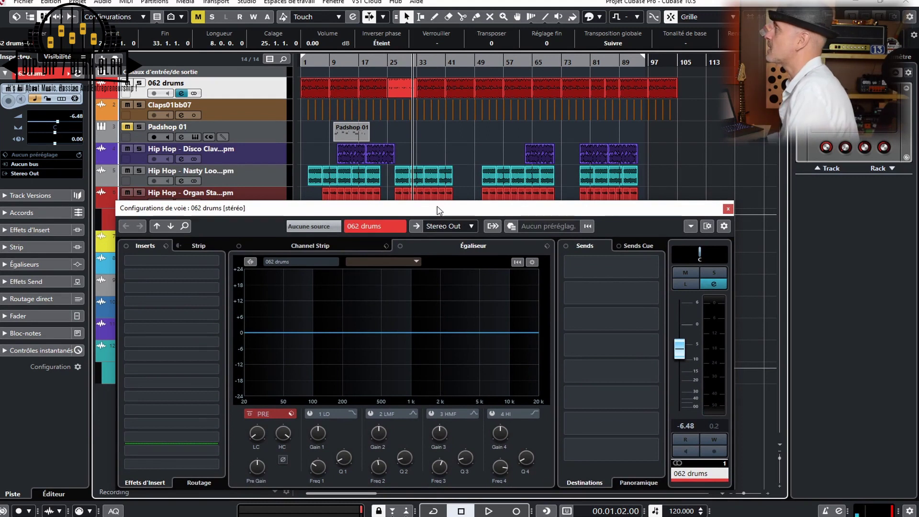
# Select the Hip Hop - Nasty Loop track, solo it during a short playback, turn the solo off and stop.
pyautogui.click(262, 177)
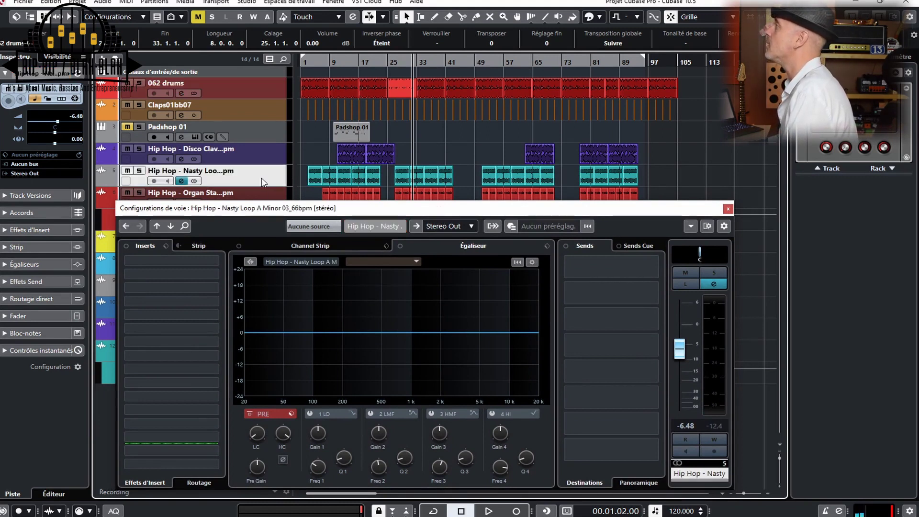
pyautogui.click(139, 171)
pyautogui.press('space')
pyautogui.click(140, 171)
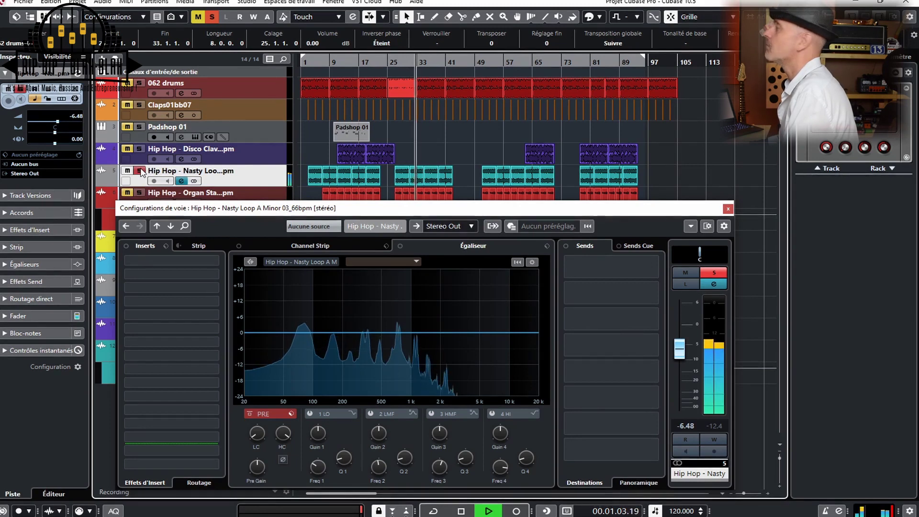
pyautogui.press('space')
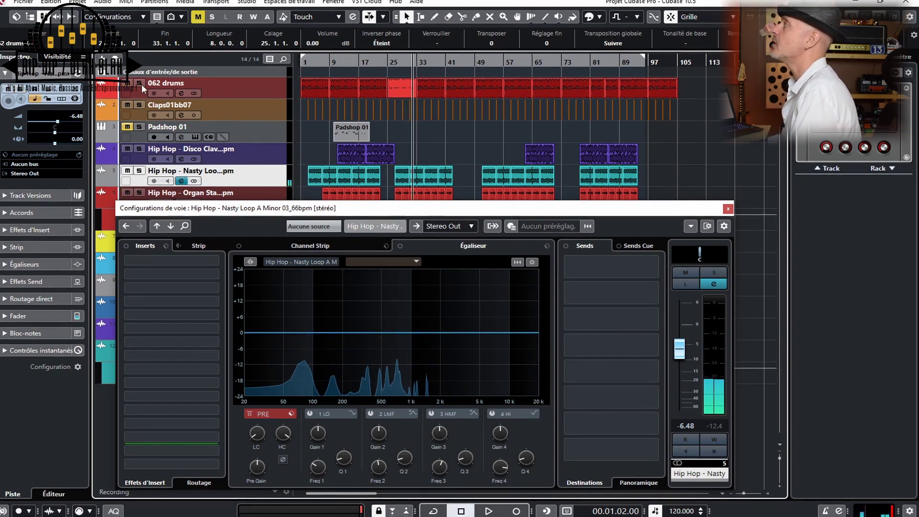
# Return to the 062 drums channel, shift its settings window slightly up and left, and play the project briefly.
pyautogui.click(166, 85)
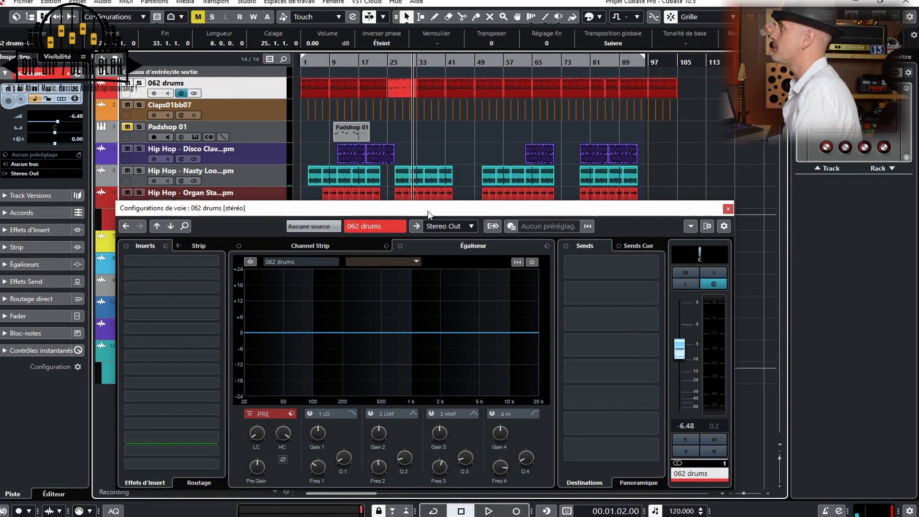
pyautogui.moveTo(430, 214); pyautogui.dragTo(402, 197)
pyautogui.press('space')
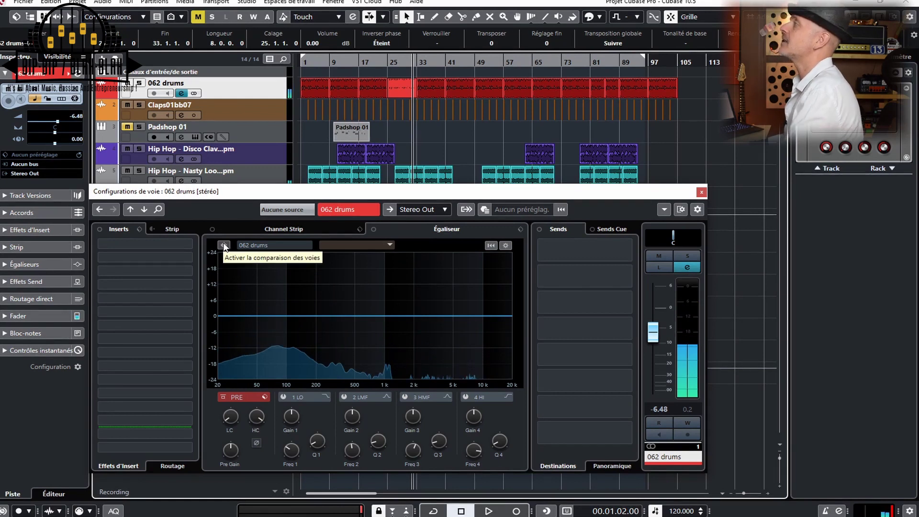
# Activate channel comparison in the equalizer, choose Hip Hop - Nasty Loop A Minor 03_66bpm as the comparison channel, and play the project.
pyautogui.click(224, 245)
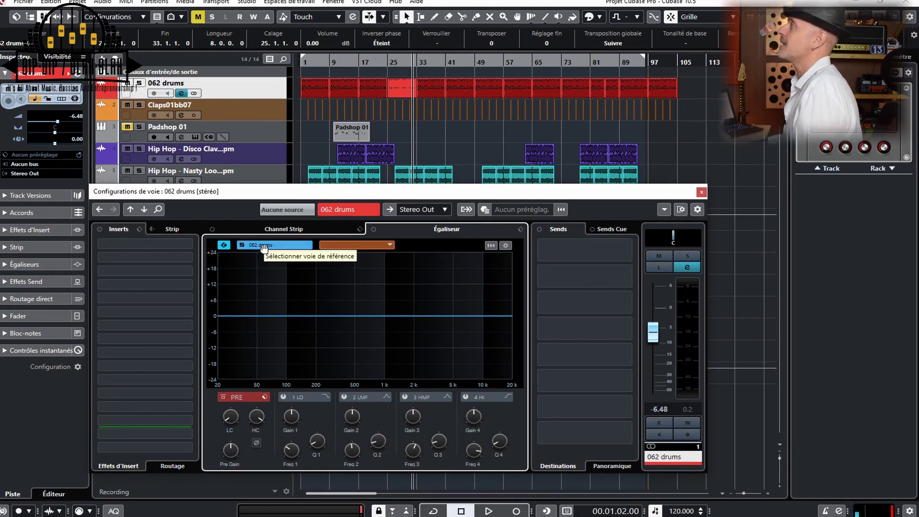
pyautogui.click(390, 245)
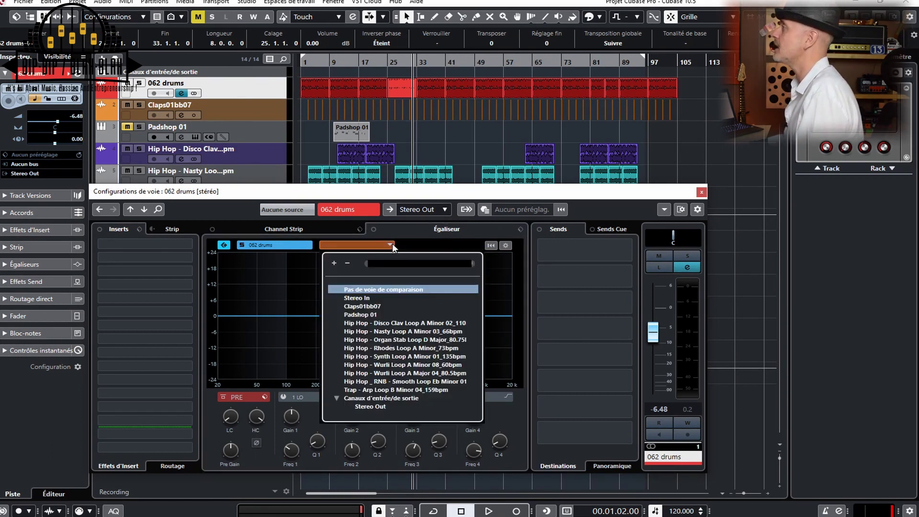
pyautogui.click(388, 331)
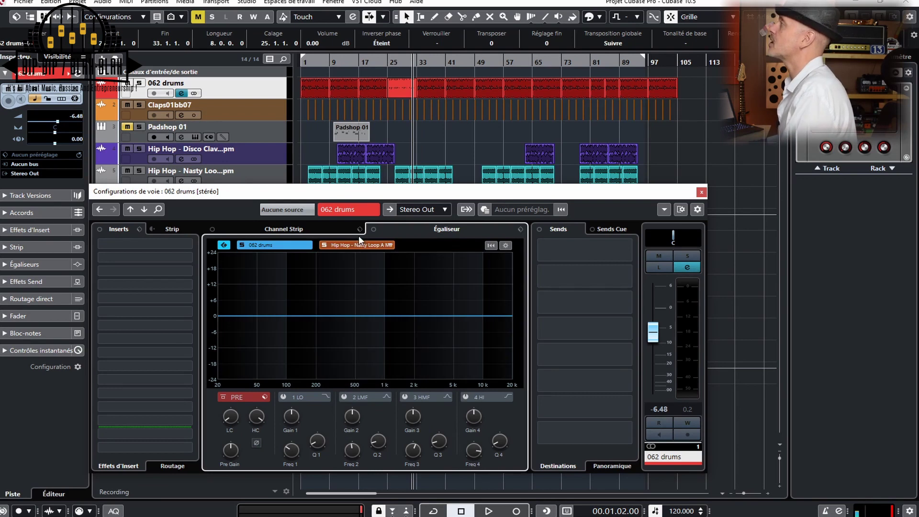
pyautogui.press('space')
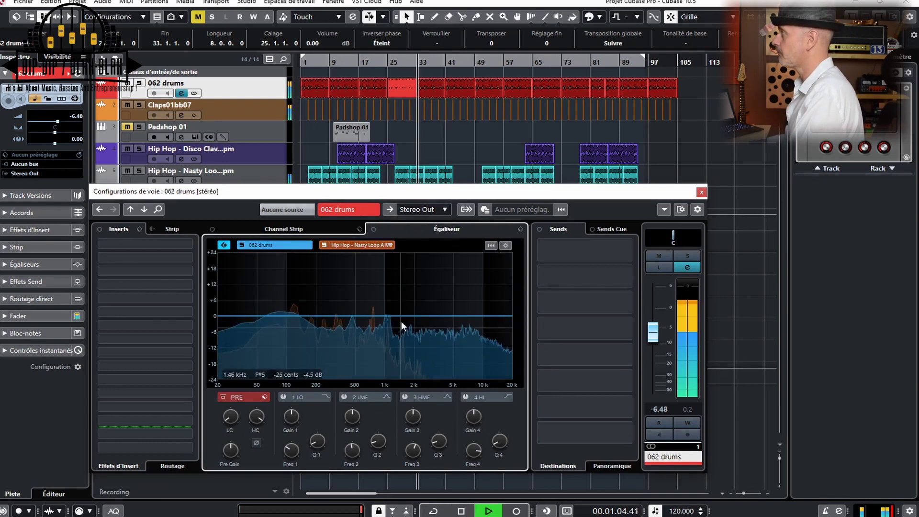
pyautogui.press('space')
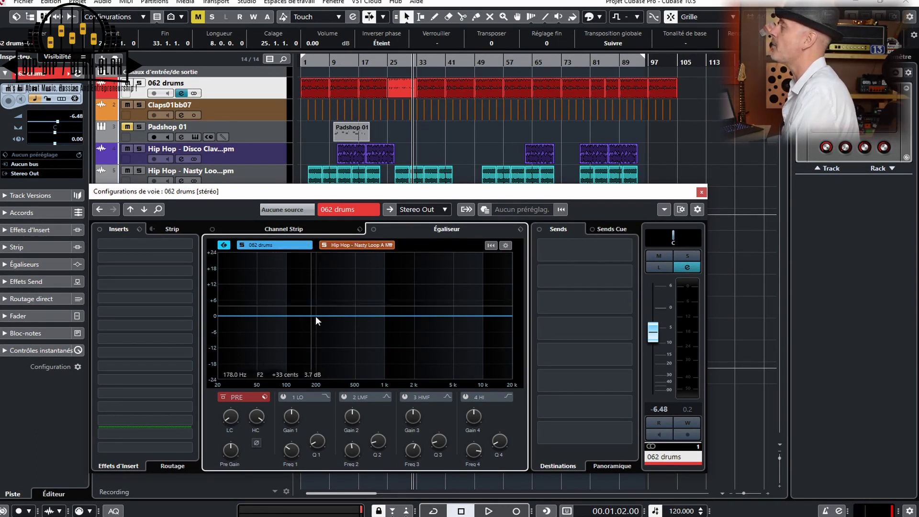
# During playback, set 062 drums' EQ to about +9 dB at 226 Hz, -8 dB at 2900 Hz and +13 dB at 4010 Hz.
pyautogui.press('space')
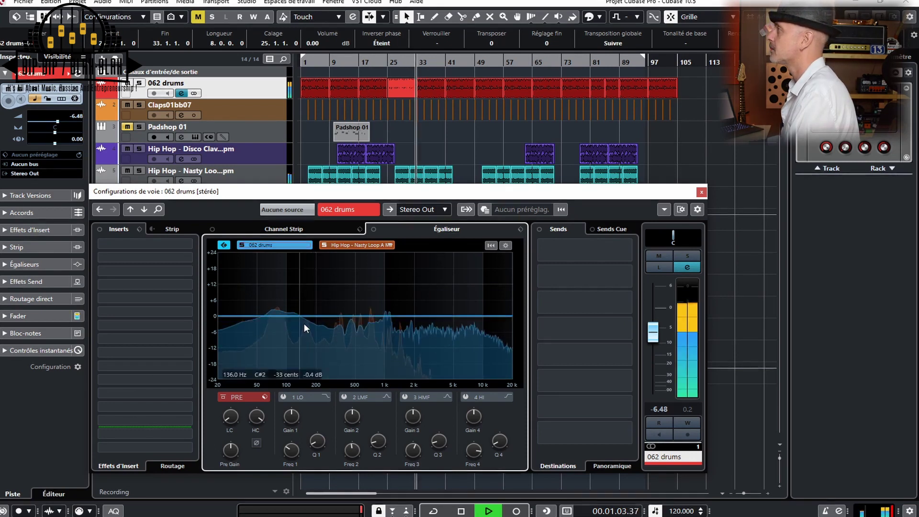
pyautogui.moveTo(306, 314); pyautogui.dragTo(321, 292)
pyautogui.moveTo(402, 312); pyautogui.dragTo(429, 338)
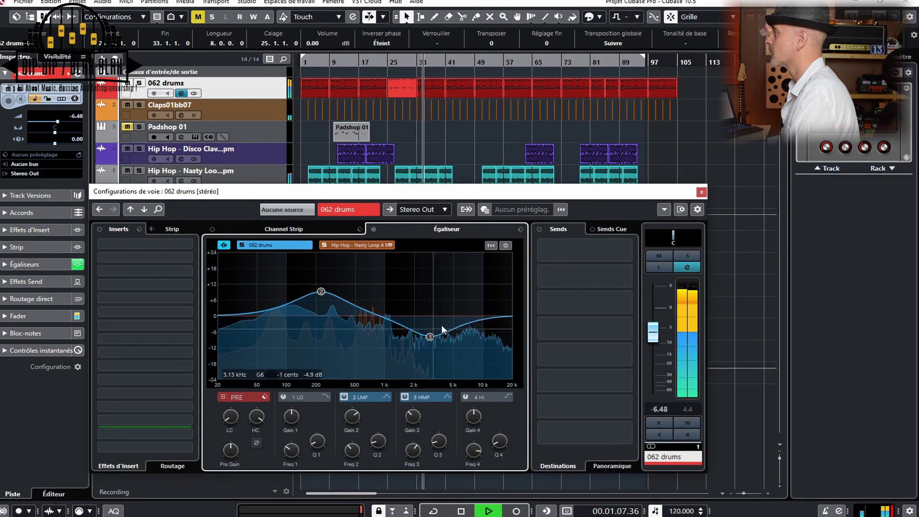
pyautogui.moveTo(484, 318); pyautogui.dragTo(443, 280)
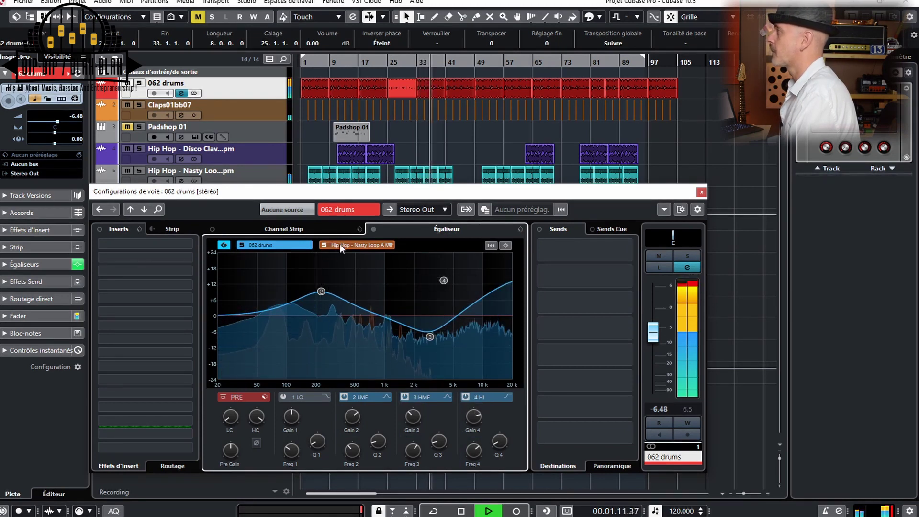
pyautogui.press('space')
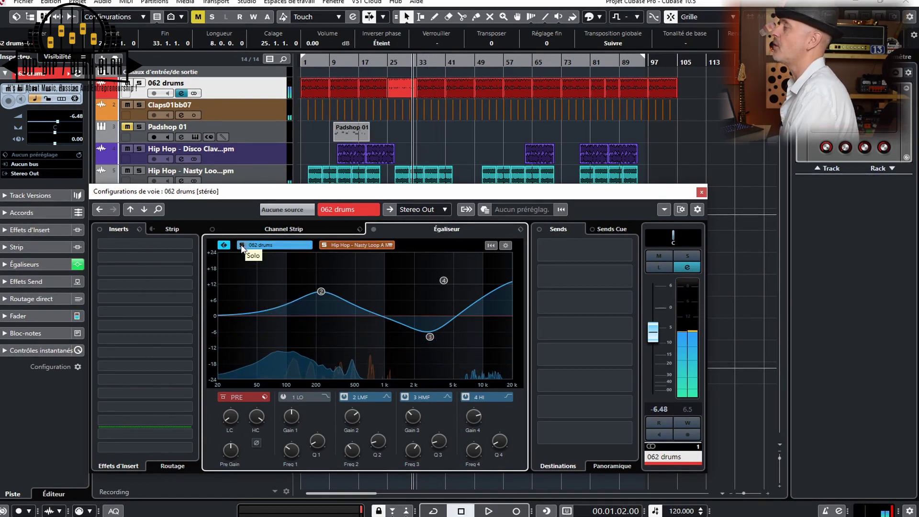
# Solo 062 drums from the equalizer's comparison header, play briefly, turn the solo off and stop.
pyautogui.click(242, 245)
pyautogui.press('space')
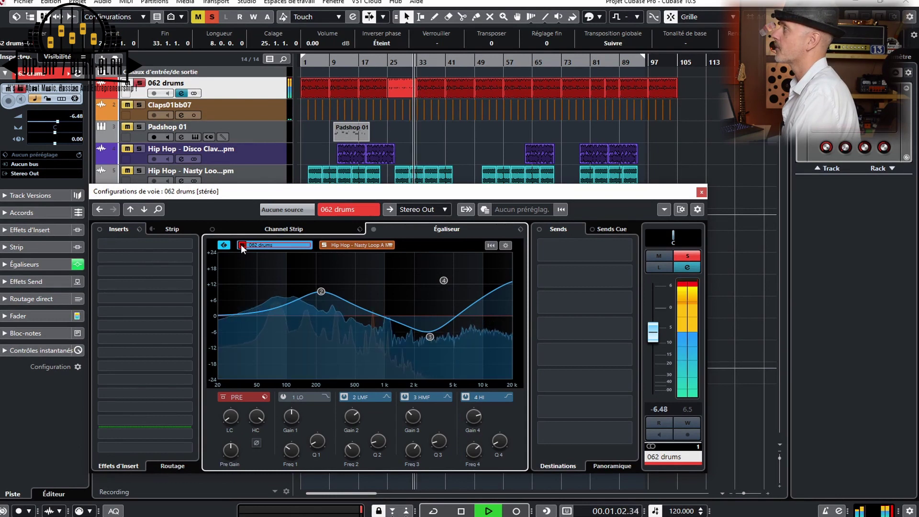
pyautogui.click(242, 246)
pyautogui.press('space')
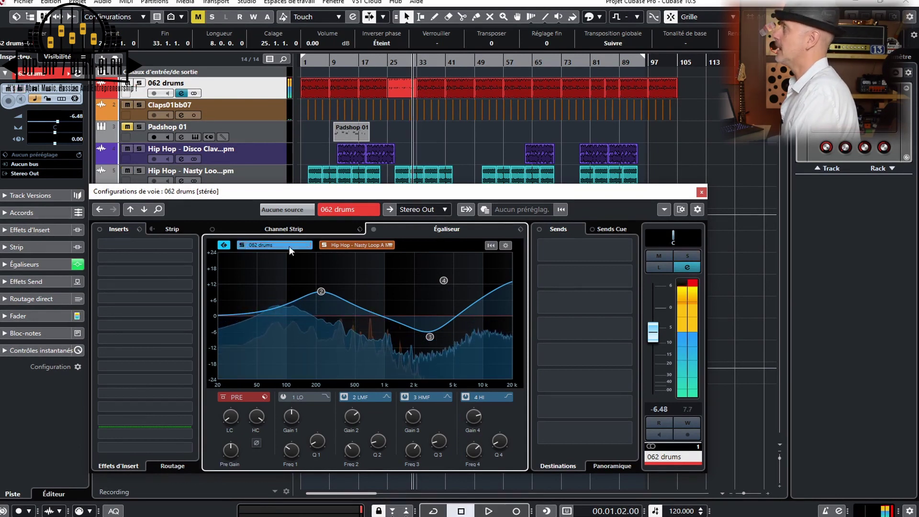
# During playback, EQ the Nasty Loop channel: boost band 2 about 6 dB, cut band 3 about 5 dB, boost band 4 about 9 dB at 4 kHz.
pyautogui.click(351, 245)
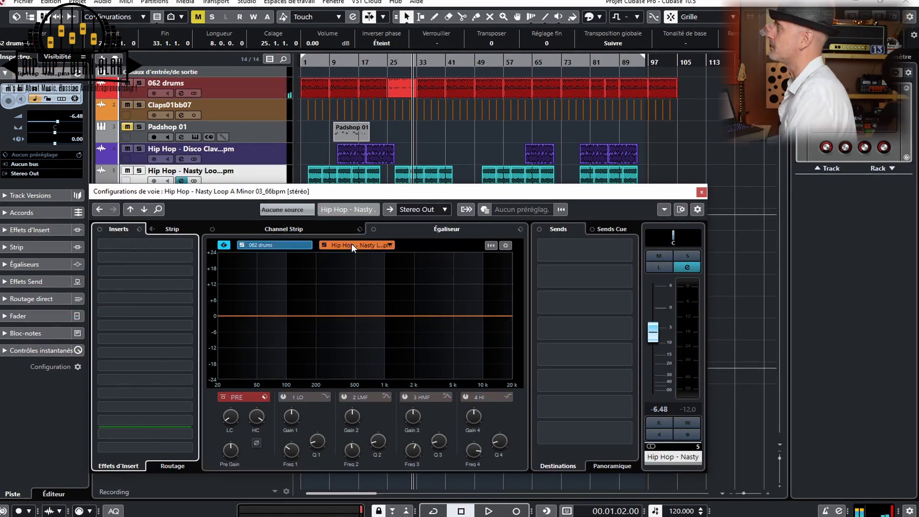
pyautogui.press('space')
pyautogui.moveTo(361, 315); pyautogui.dragTo(400, 300)
pyautogui.moveTo(308, 315); pyautogui.dragTo(275, 327)
pyautogui.moveTo(485, 316); pyautogui.dragTo(444, 292)
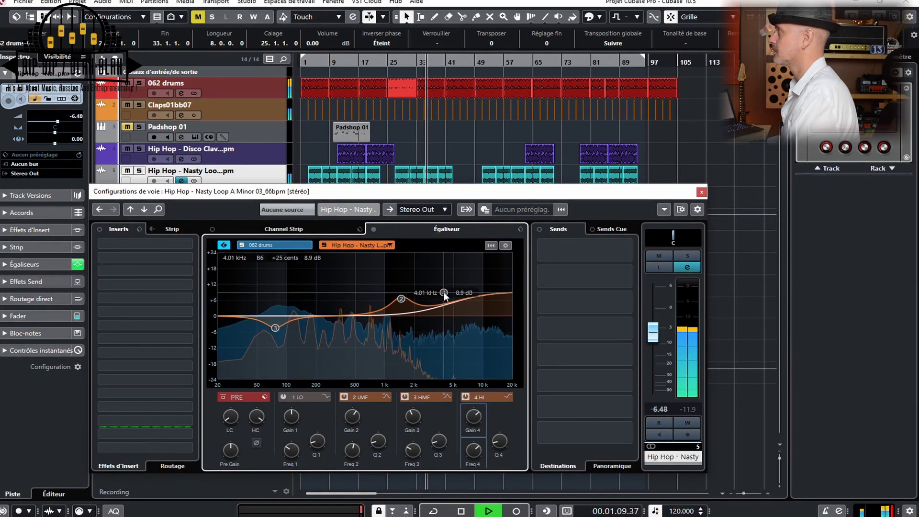
pyautogui.press('space')
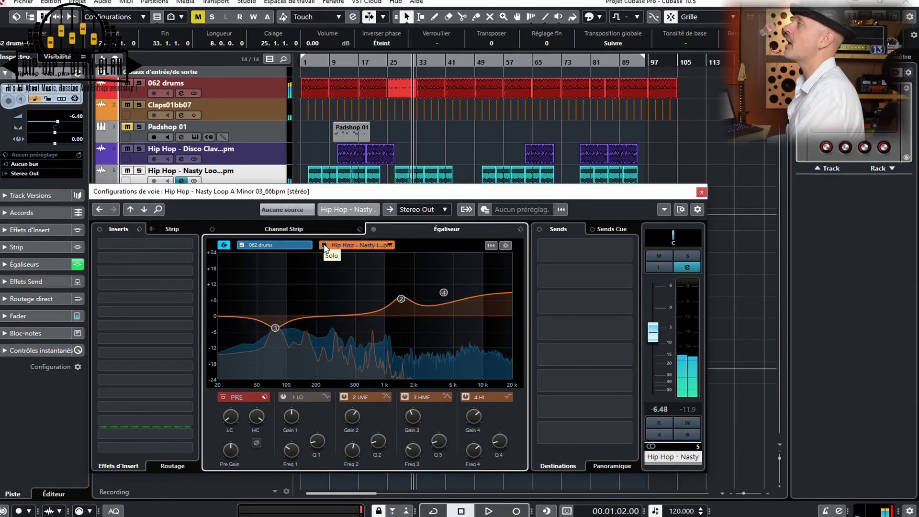
# Solo the Nasty Loop channel from the equalizer's comparison header, play the project and stop.
pyautogui.click(324, 245)
pyautogui.press('space')
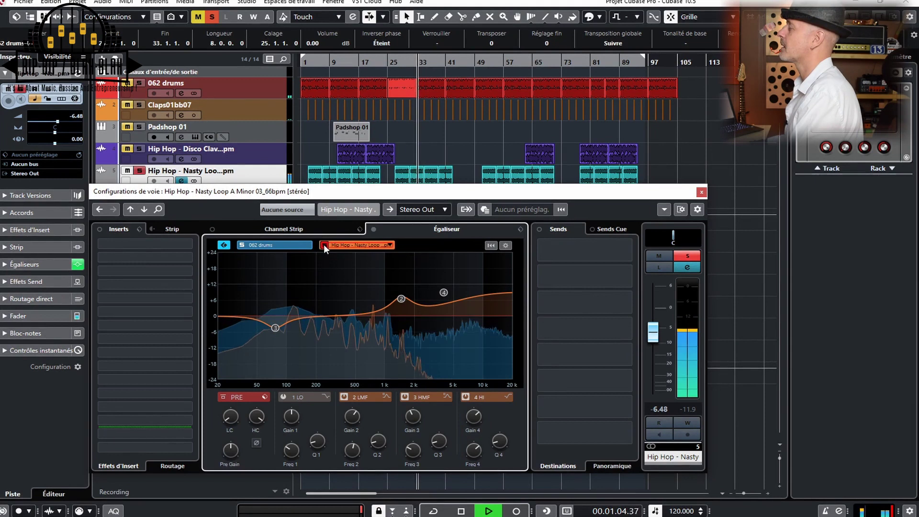
pyautogui.press('space')
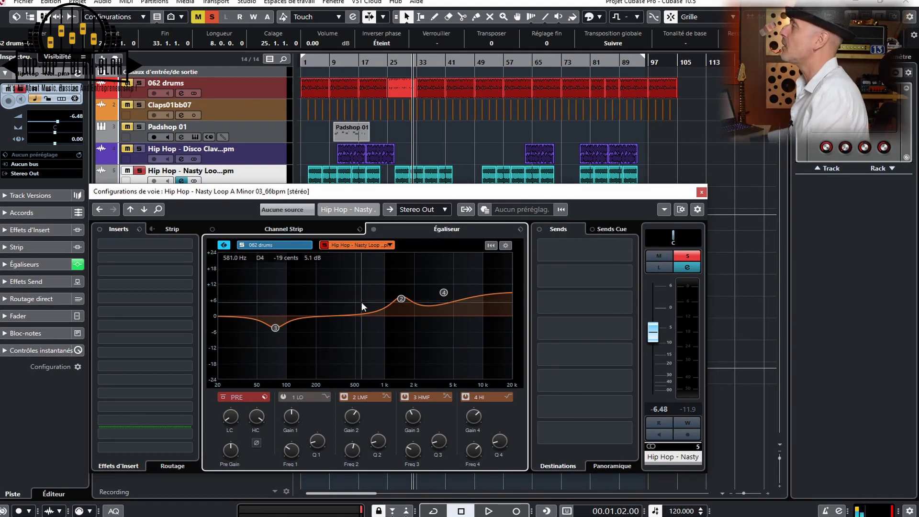
# Switch the equalizer between the 062 drums and Nasty Loop channels to compare their curves, finishing on 062 drums.
pyautogui.click(274, 244)
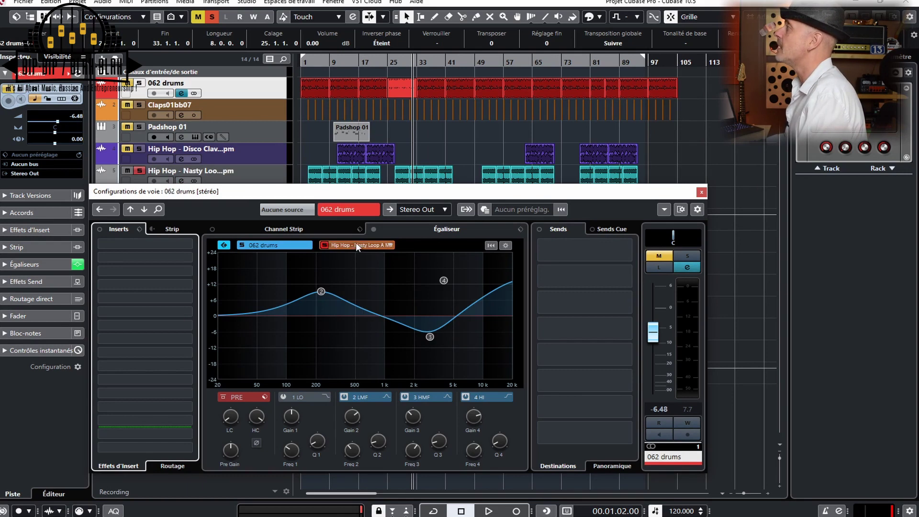
pyautogui.click(337, 241)
pyautogui.click(340, 245)
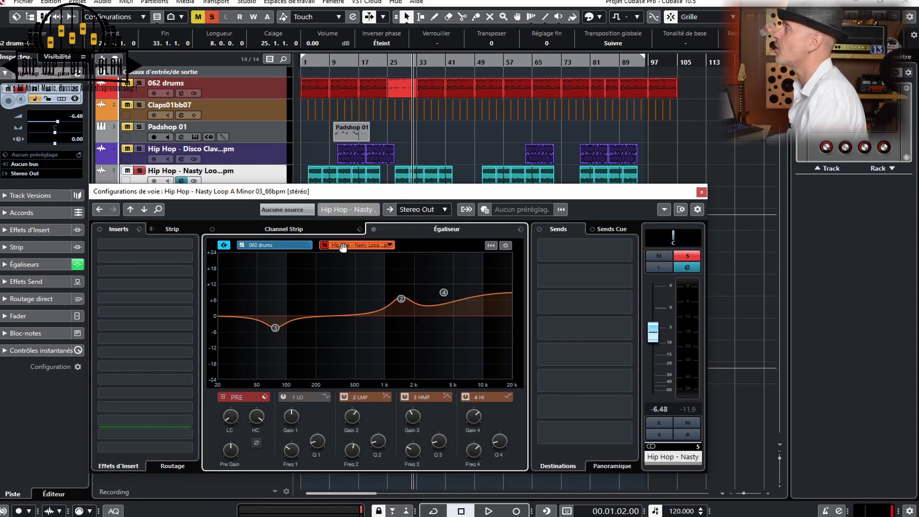
pyautogui.click(288, 243)
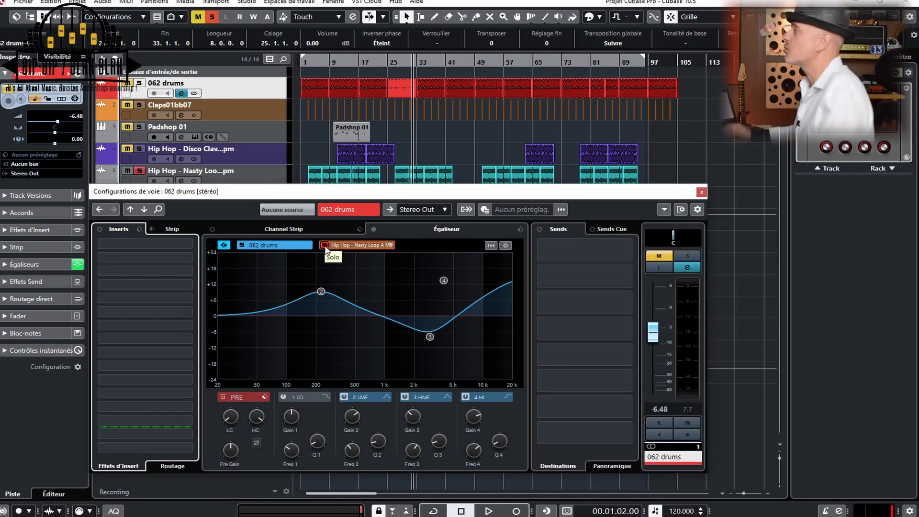
# During playback, unsolo the Nasty Loop channel, switch the equalizer to it and back to 062 drums, and stop.
pyautogui.press('space')
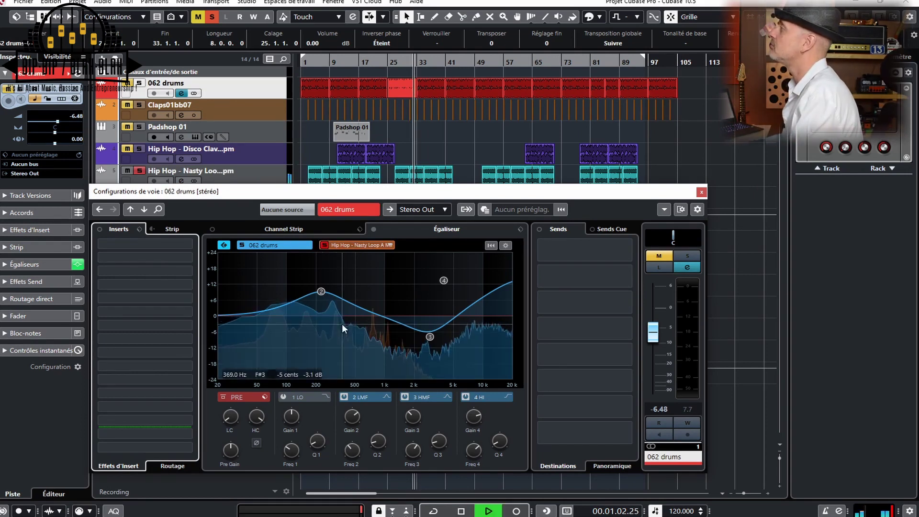
pyautogui.click(324, 245)
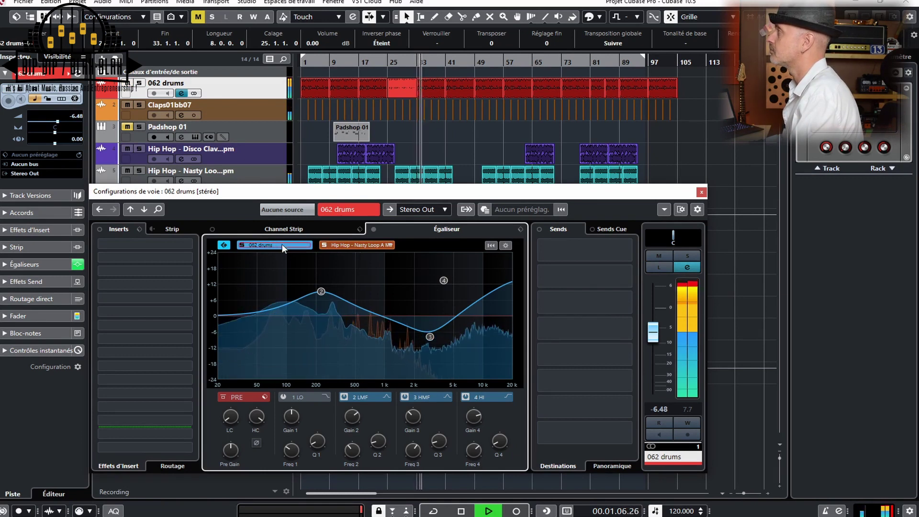
pyautogui.click(348, 245)
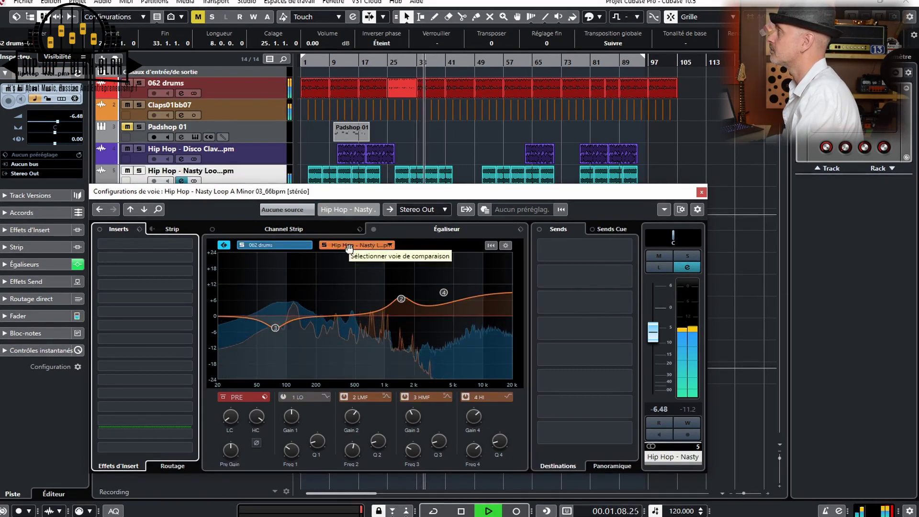
pyautogui.click(278, 244)
pyautogui.press('space')
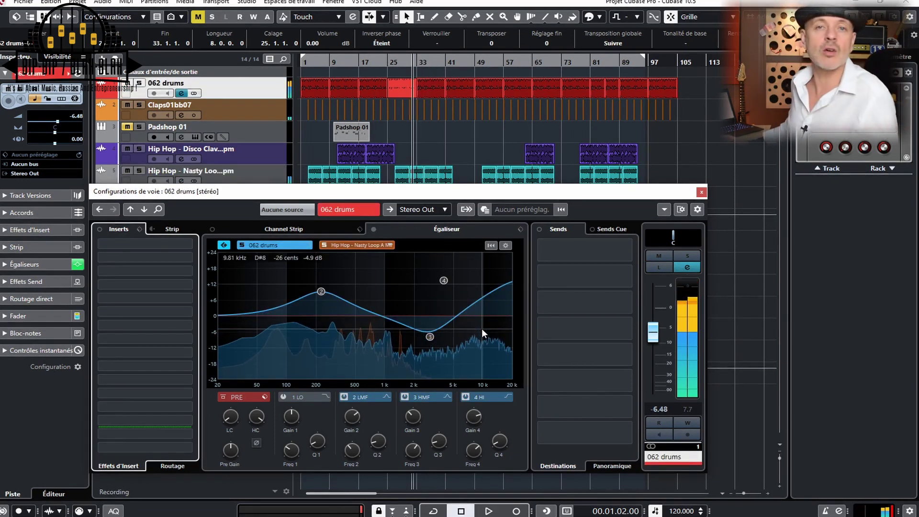
# Try the slider display, pre-EQ FFT curve and post-EQ peak hold options in the equalizer settings, restore the originals and close the settings.
pyautogui.click(508, 248)
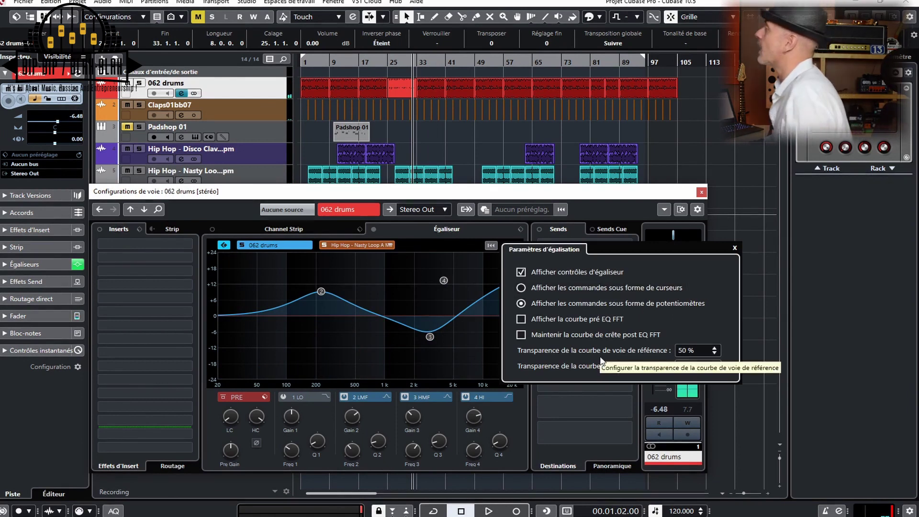
pyautogui.click(521, 289)
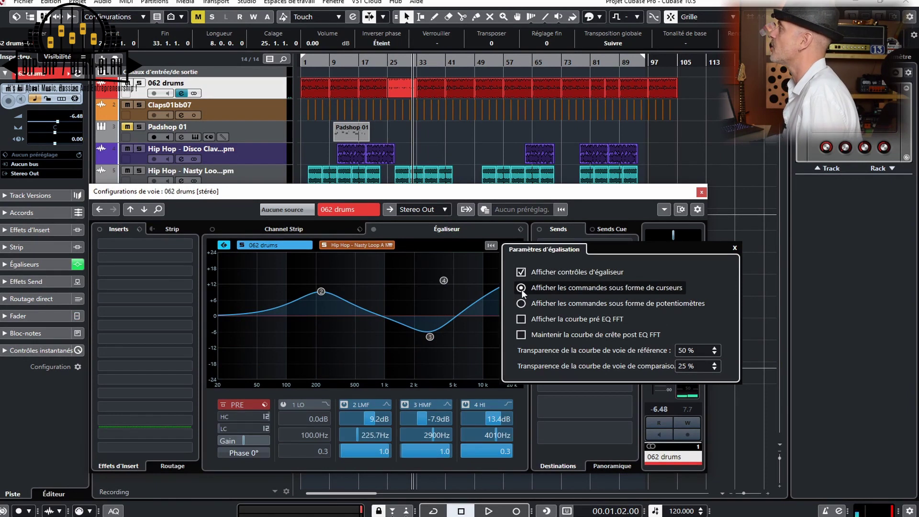
pyautogui.click(521, 303)
pyautogui.click(521, 320)
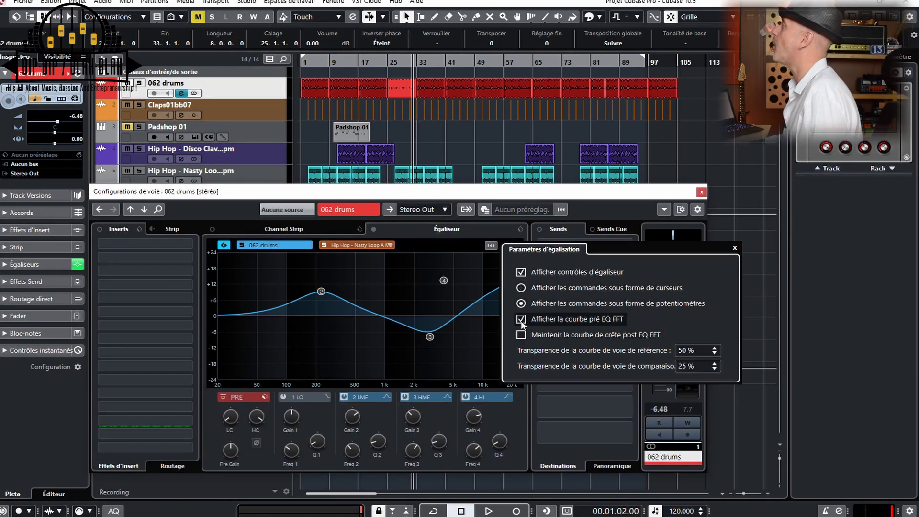
pyautogui.click(520, 335)
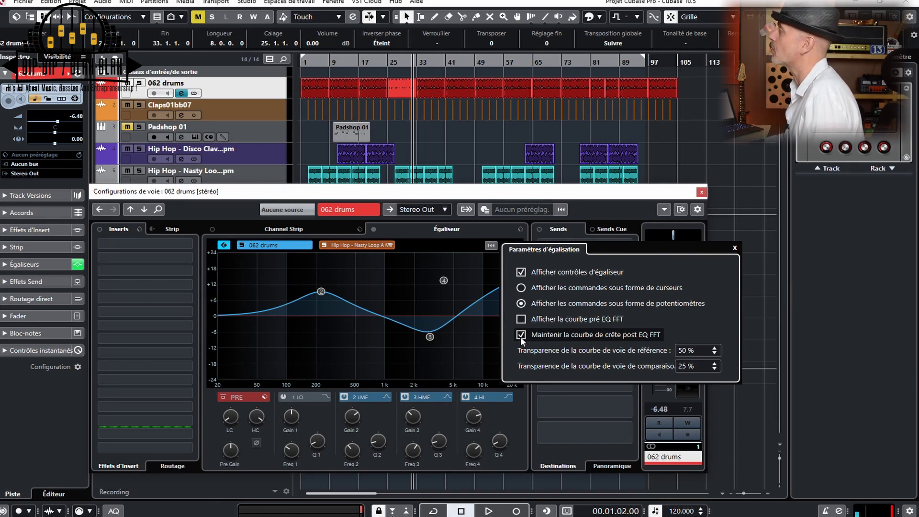
pyautogui.click(520, 334)
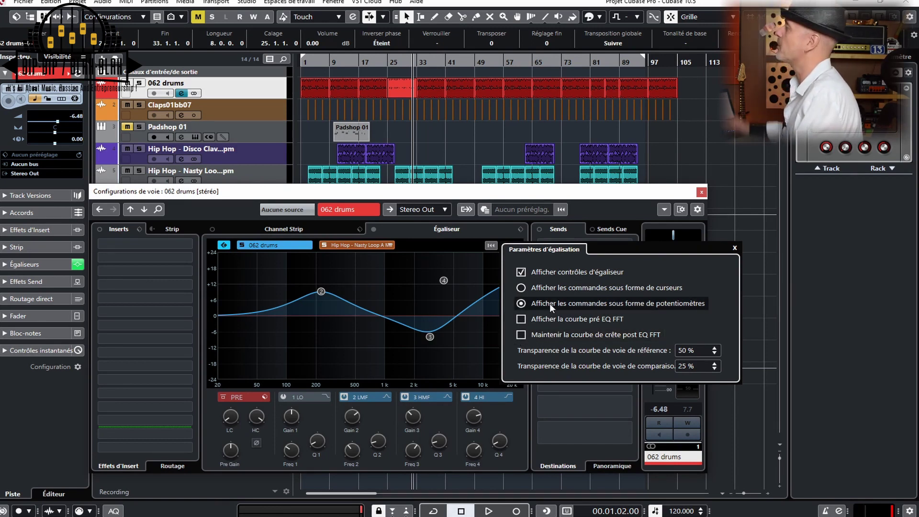
pyautogui.click(737, 248)
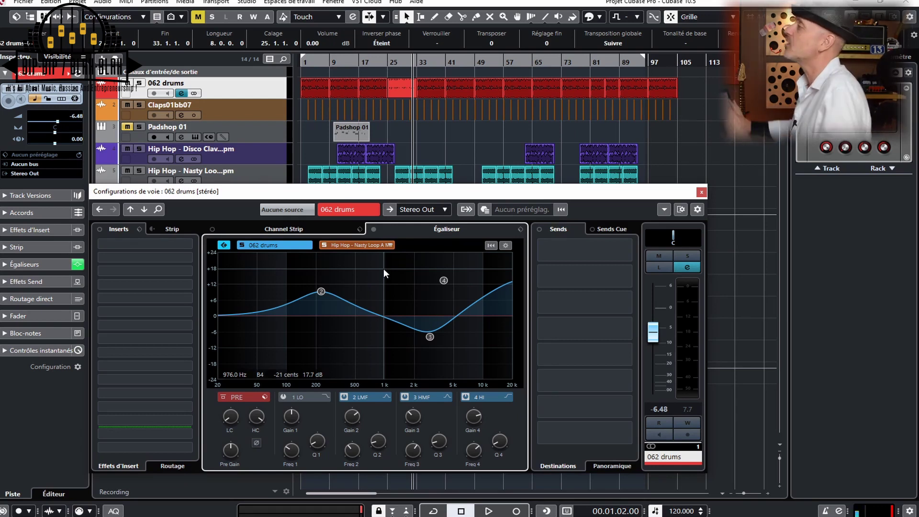
# Deactivate channel comparison in the 062 drums equalizer.
pyautogui.click(223, 244)
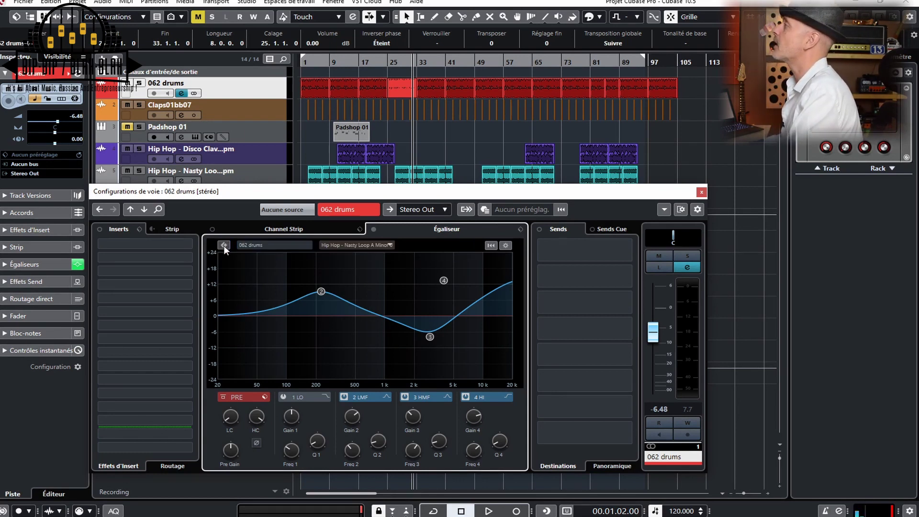
# Reactivate channel comparison in the 062 drums equalizer and close the channel settings.
pyautogui.click(223, 246)
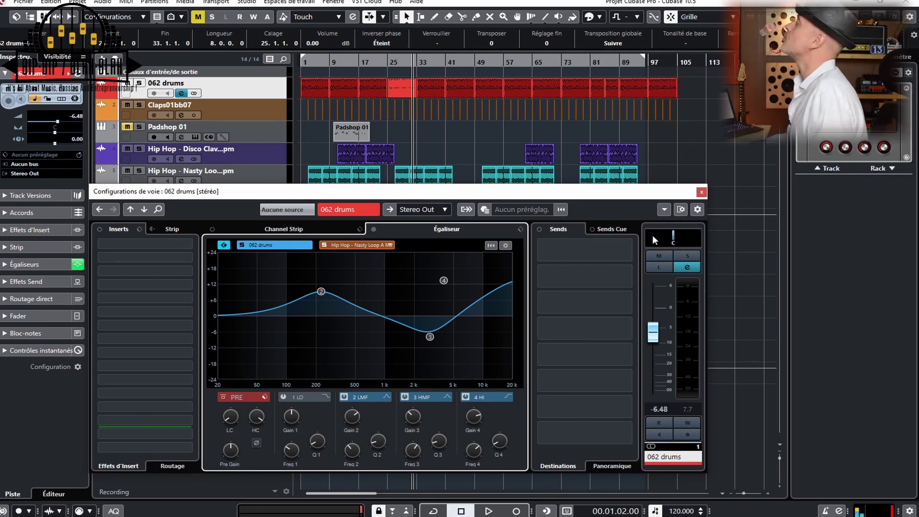
pyautogui.click(700, 191)
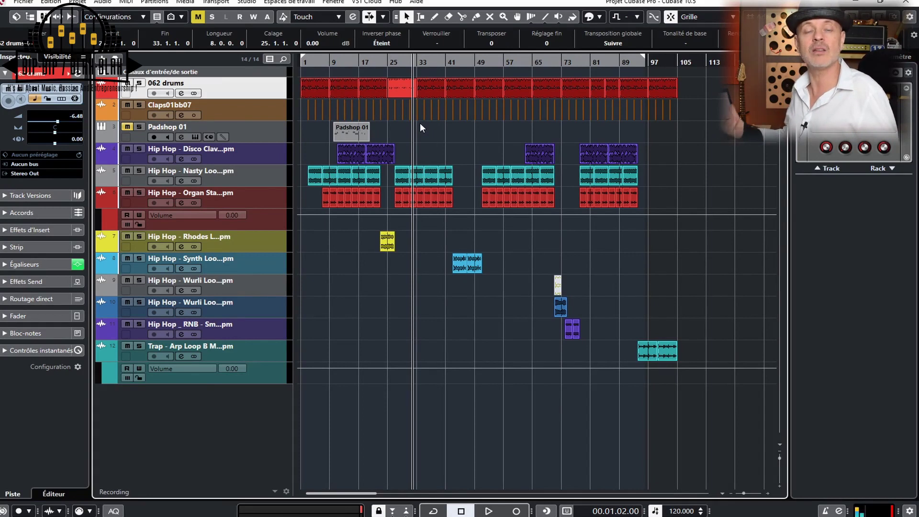
# Open the Normaliser offline process for the selected 062 drums event and try a maximum peak level of -20.50 dB.
pyautogui.rightClick(406, 92)
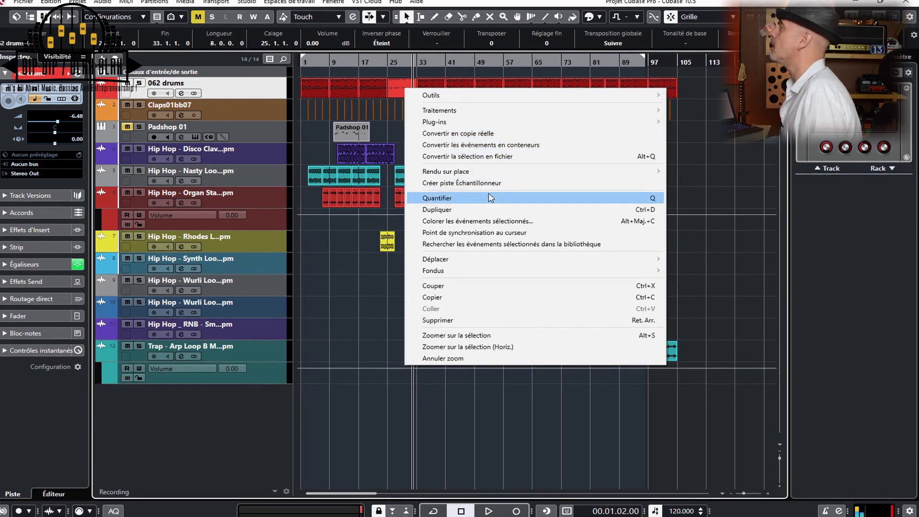
pyautogui.moveTo(483, 111)
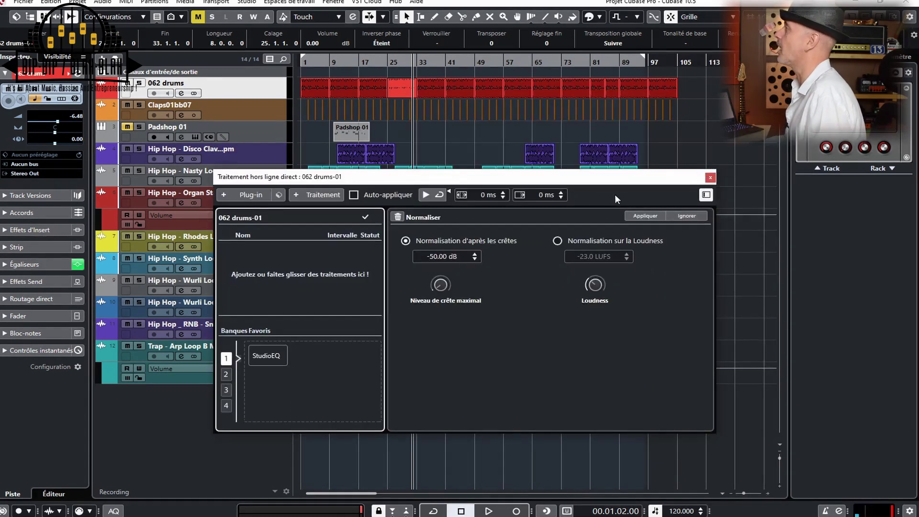
pyautogui.moveTo(571, 185); pyautogui.dragTo(555, 129)
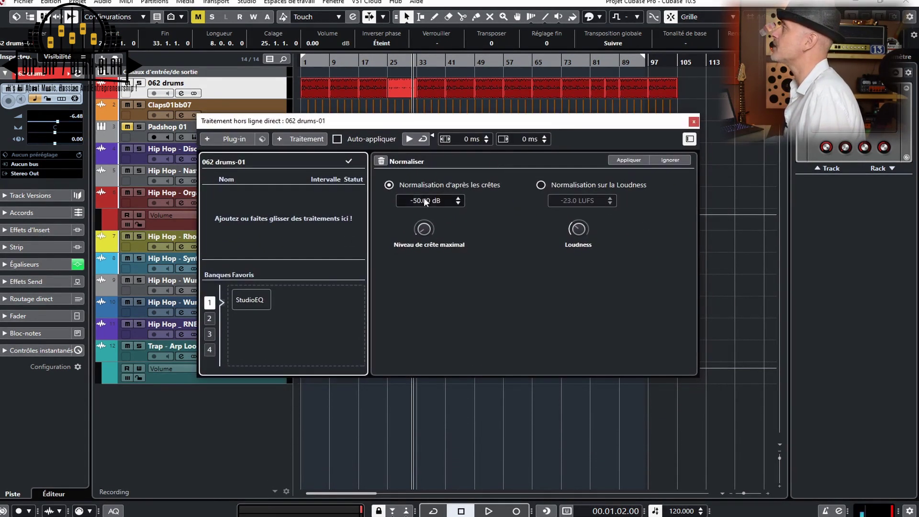
pyautogui.moveTo(425, 231); pyautogui.dragTo(418, 206)
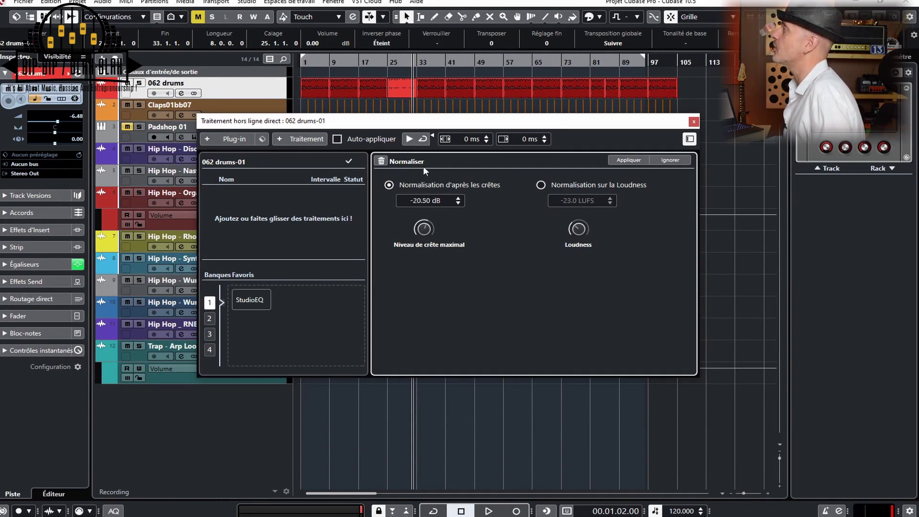
# Apply loudness-based normalization at -23.0 LUFS to the 062 drums event and close the offline processing window.
pyautogui.click(541, 185)
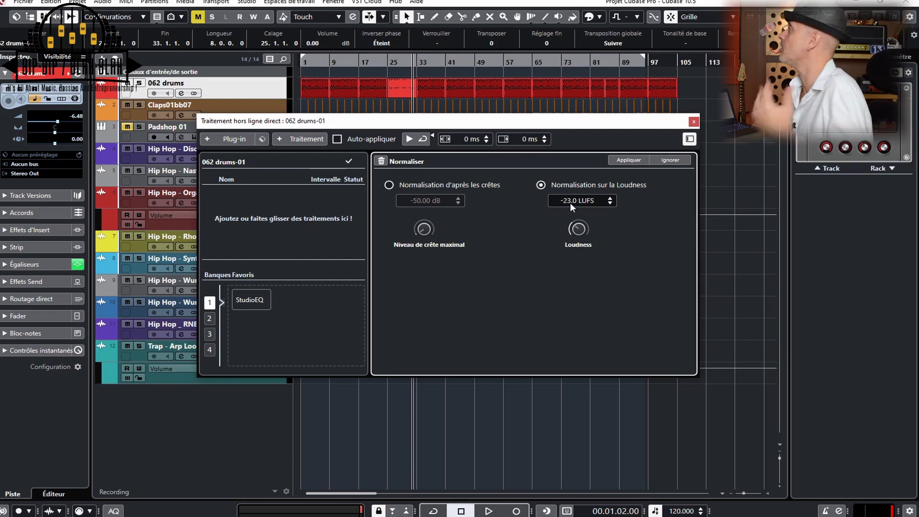
pyautogui.click(570, 202)
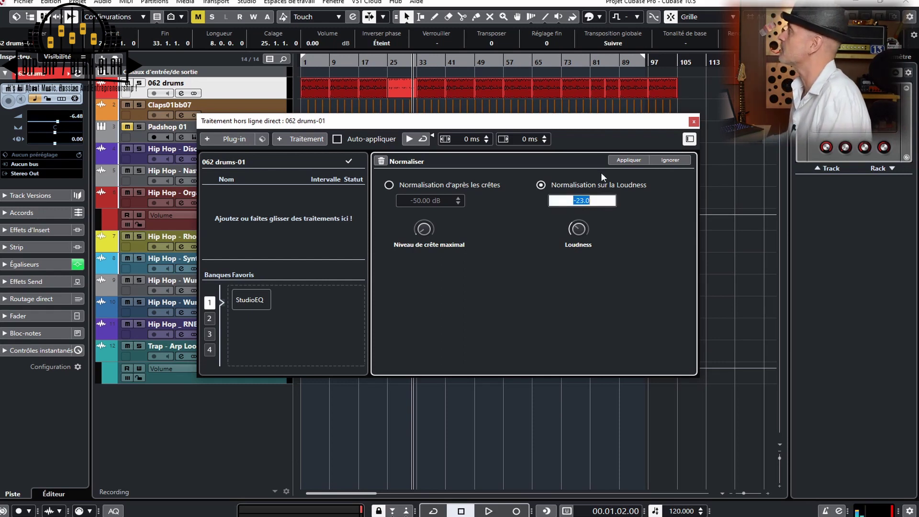
pyautogui.click(623, 161)
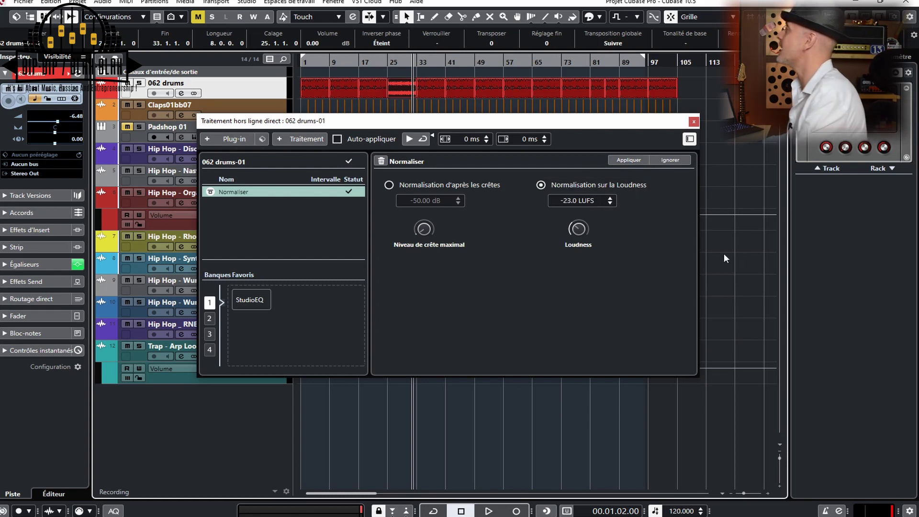
pyautogui.click(693, 121)
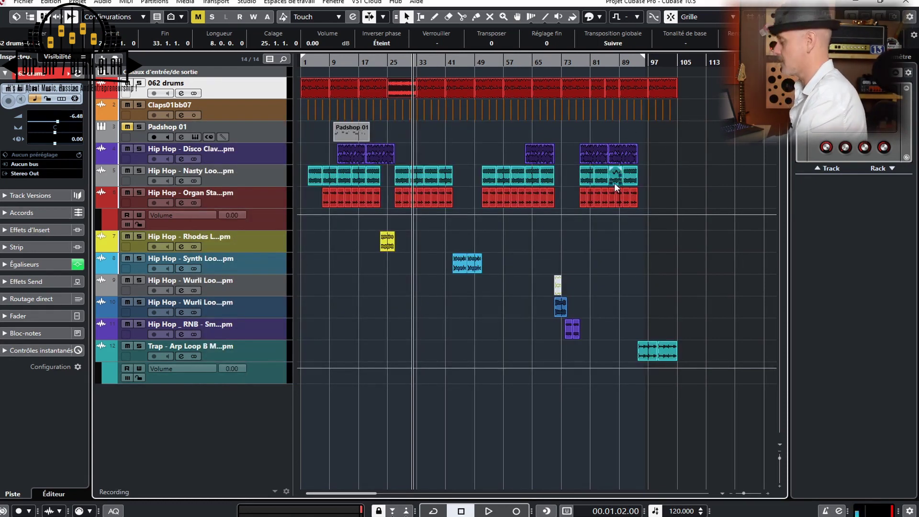
# Select the 062 drums event spanning bars 33 to 41, beside the normalized one.
pyautogui.hotkey('shift', 'g')
pyautogui.hotkey('shift', 'g')
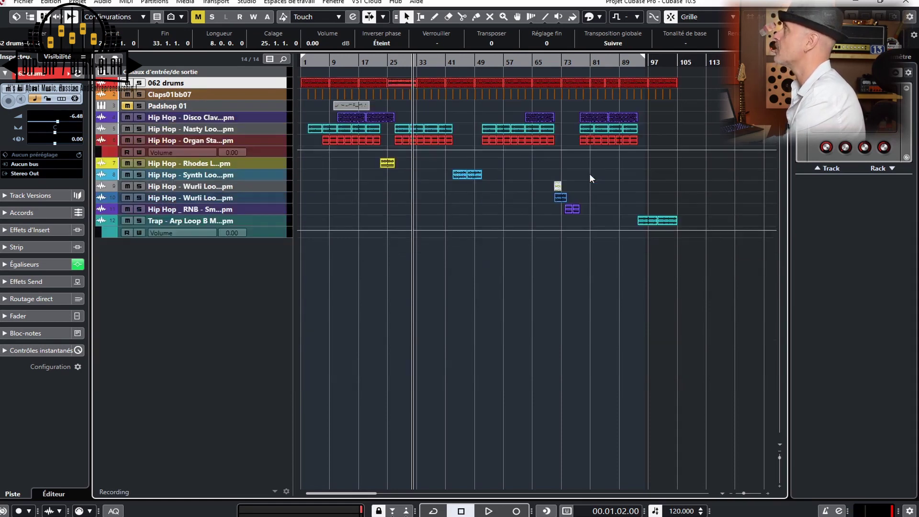
pyautogui.hotkey('shift', 'h')
pyautogui.hotkey('shift', 'h')
pyautogui.hotkey('shift', 'h')
pyautogui.hotkey('shift', 'h')
pyautogui.hotkey('shift', 'h')
pyautogui.hotkey('shift', 'h')
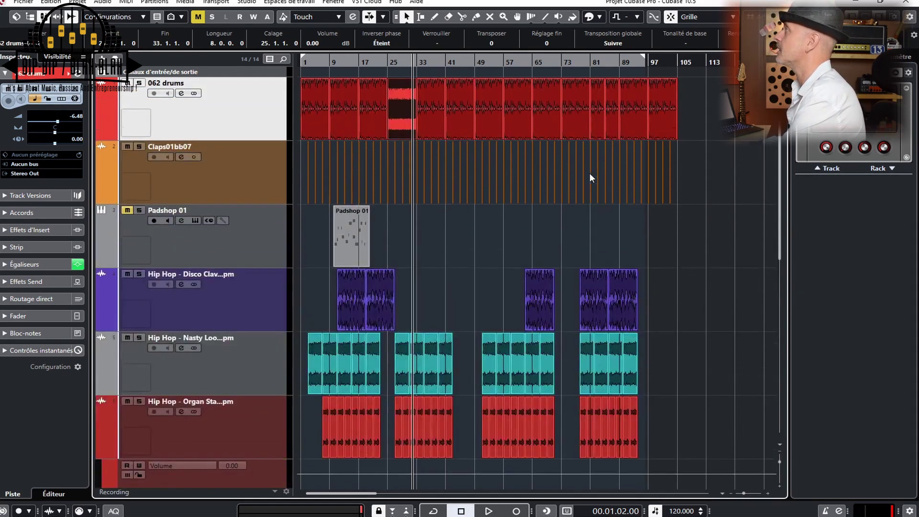
pyautogui.click(429, 122)
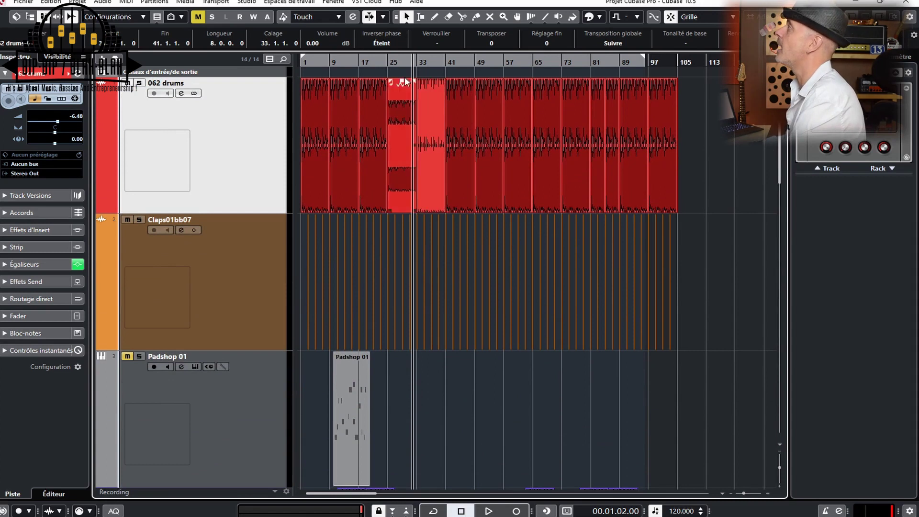
# Solo the 062 drums track, play the normalized event from 0:52, jump to the next event at 1:10 and stop.
pyautogui.click(394, 63)
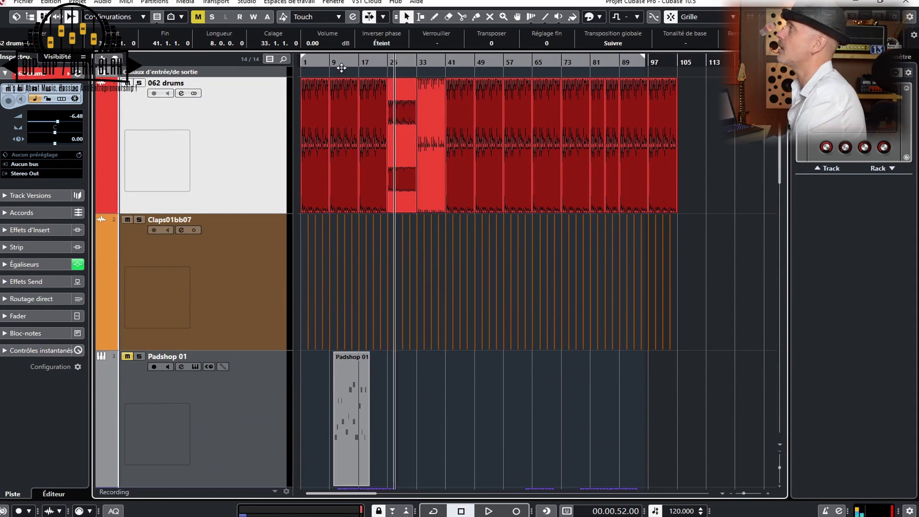
pyautogui.click(139, 84)
pyautogui.press('space')
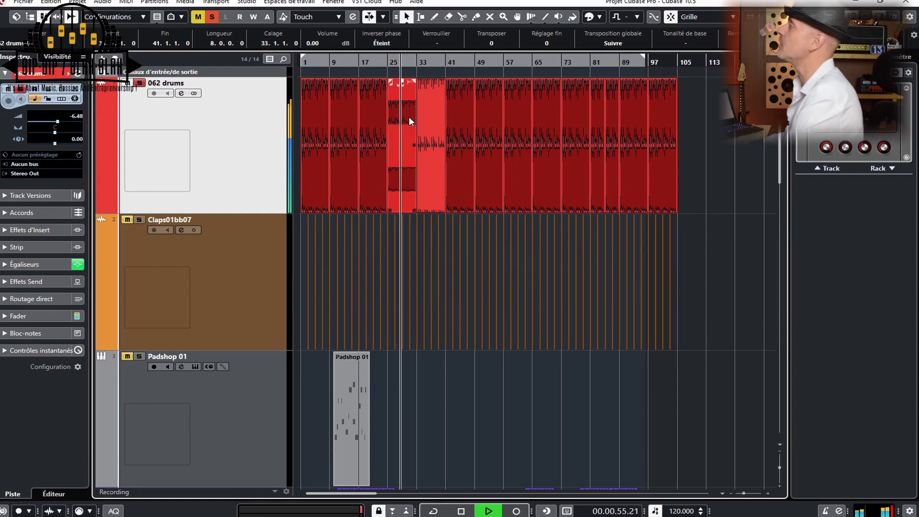
pyautogui.click(427, 58)
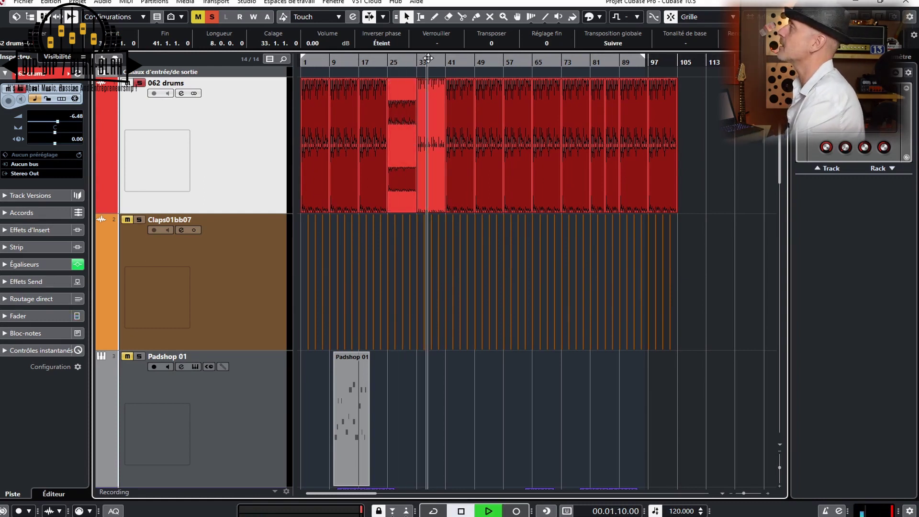
pyautogui.press('space')
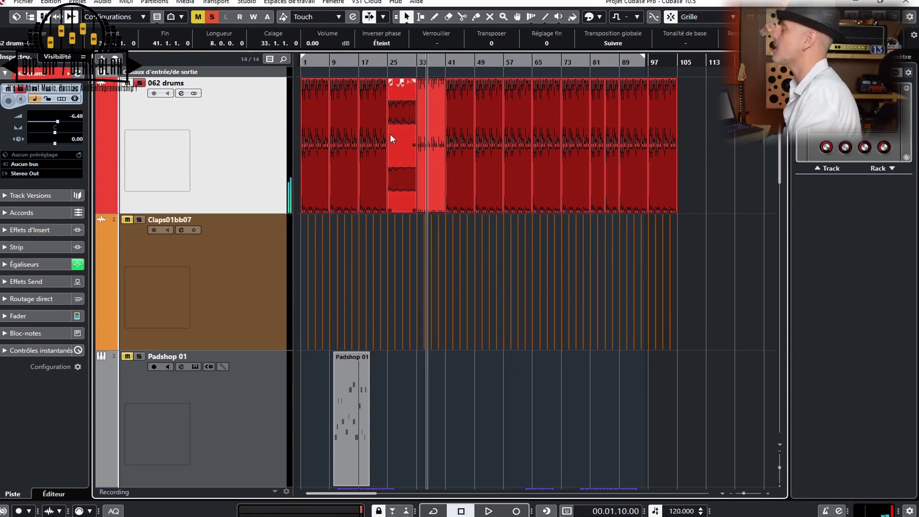
# Examine the Normaliser loudness setting in the offline processing of the selected drums event, closing it without applying.
pyautogui.press('F7')
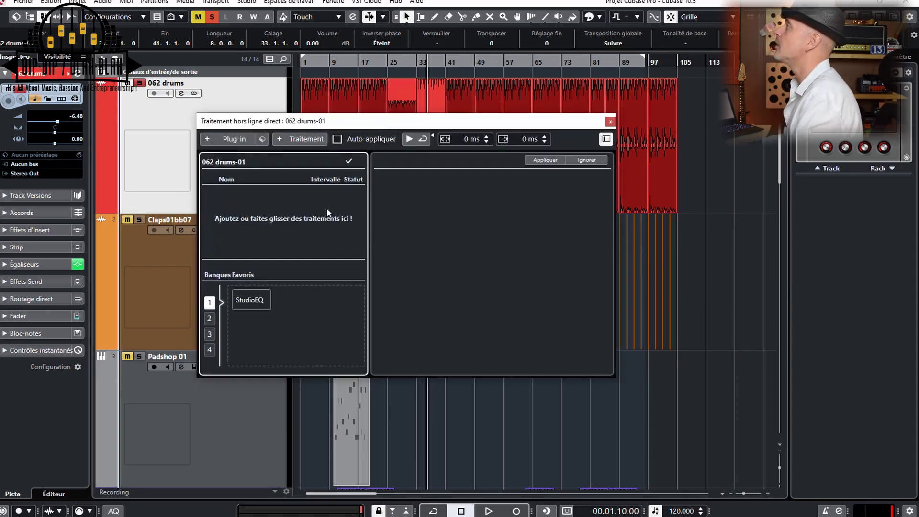
pyautogui.click(282, 140)
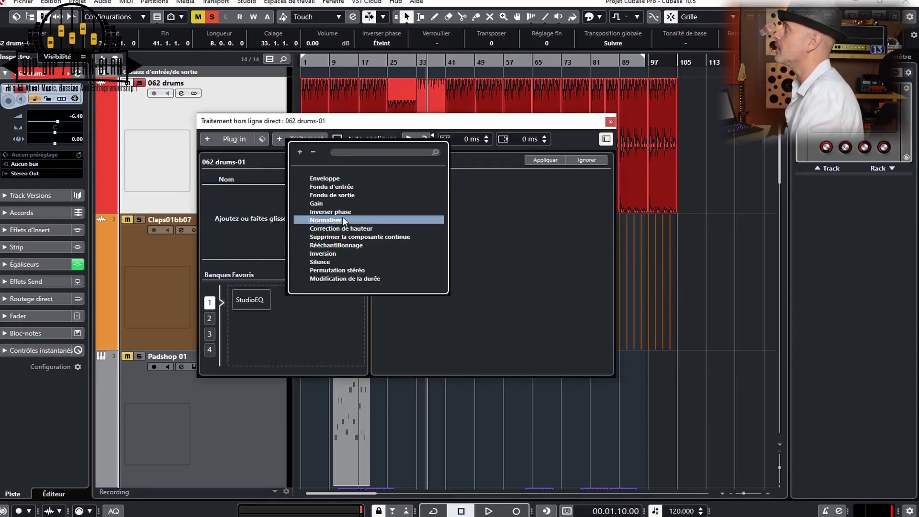
pyautogui.click(342, 220)
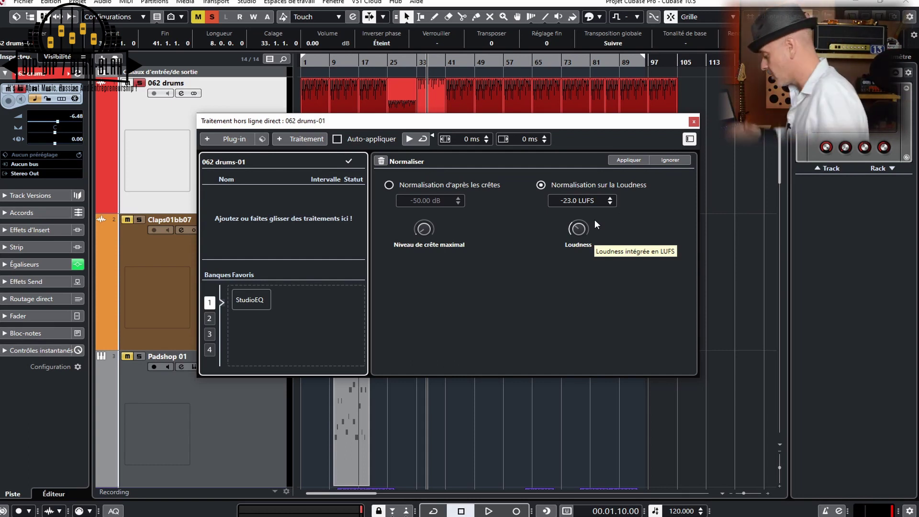
pyautogui.click(693, 122)
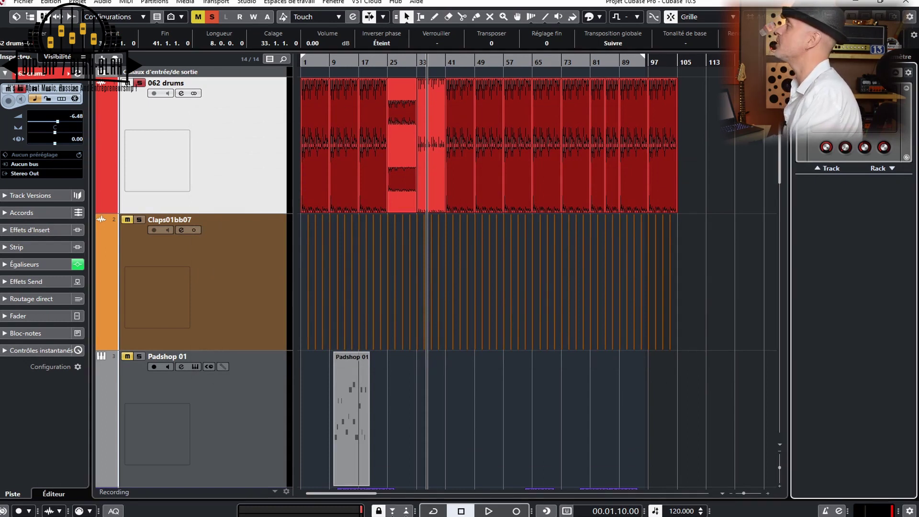
# Open the Padshop instrument of the Padshop 01 track, move its window aside and set the playback position to 0:18.
pyautogui.click(194, 367)
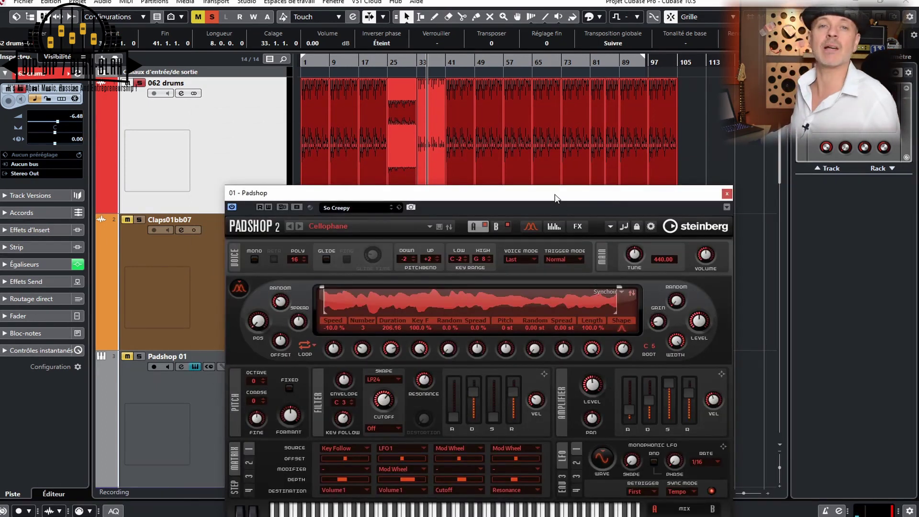
pyautogui.moveTo(554, 198); pyautogui.dragTo(713, 74)
pyautogui.click(331, 62)
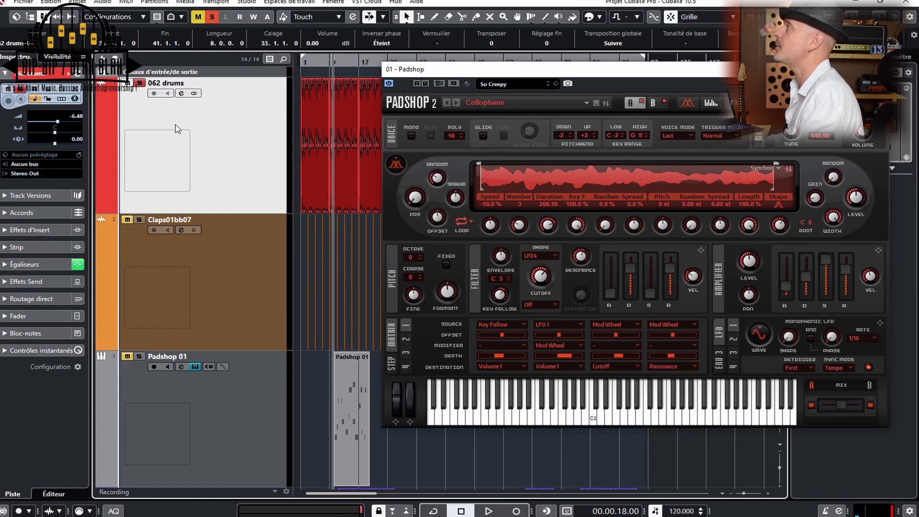
# Unsolo the 062 drums track, then unmute and solo the Padshop 01 track.
pyautogui.click(142, 84)
pyautogui.click(127, 219)
pyautogui.click(127, 356)
pyautogui.click(138, 356)
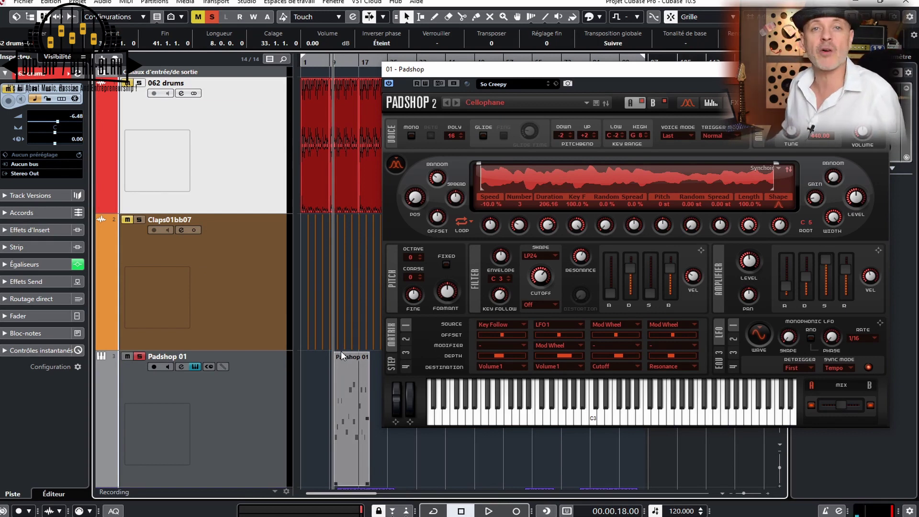
# Set the locators around the Padshop 01 part, activate cycle playback and start playing.
pyautogui.click(350, 392)
pyautogui.press('p')
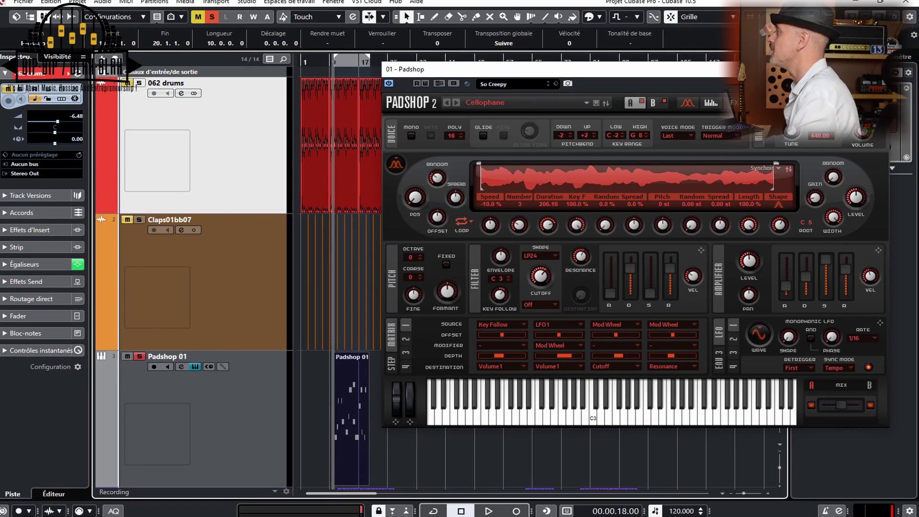
pyautogui.click(433, 510)
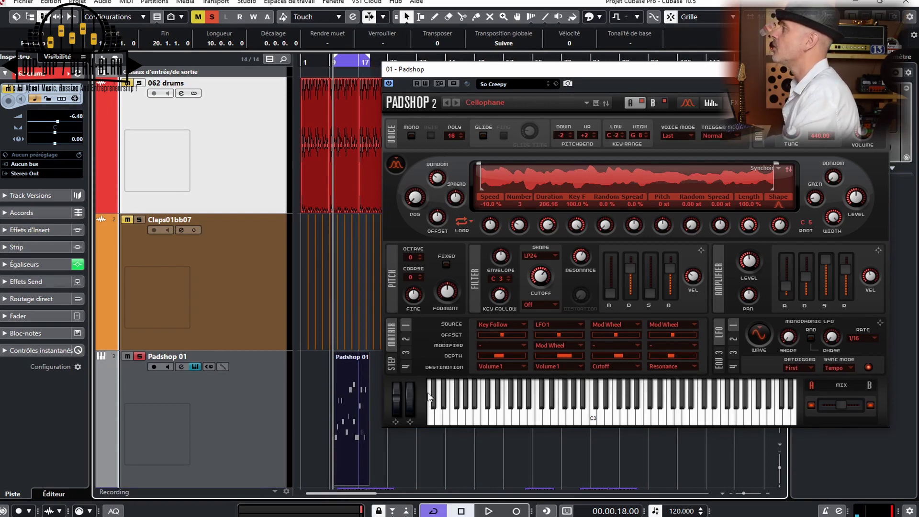
pyautogui.press('space')
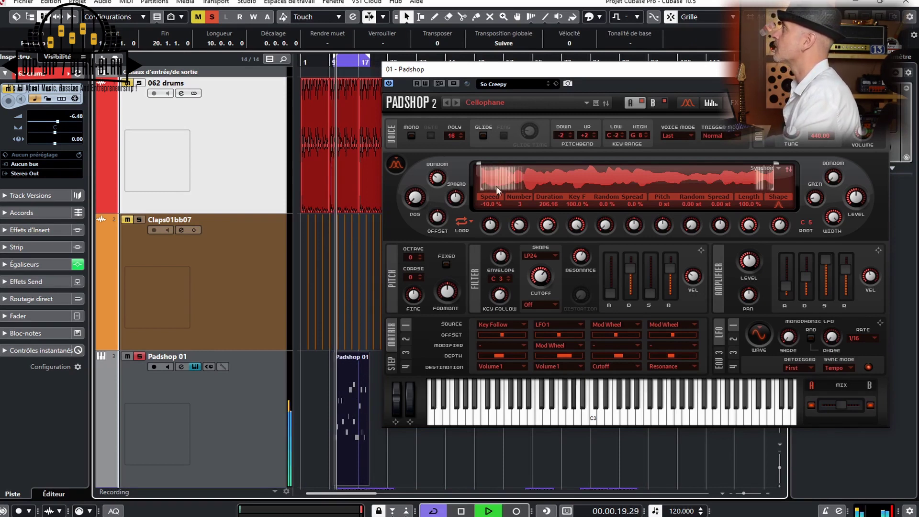
# Load the Whale School preset from the Padshop 2 Musical FX category during playback.
pyautogui.click(514, 82)
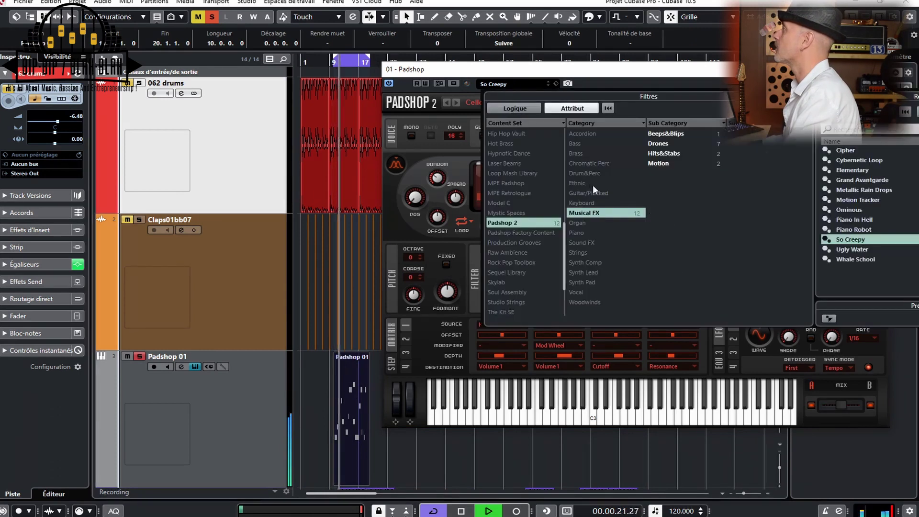
pyautogui.click(852, 258)
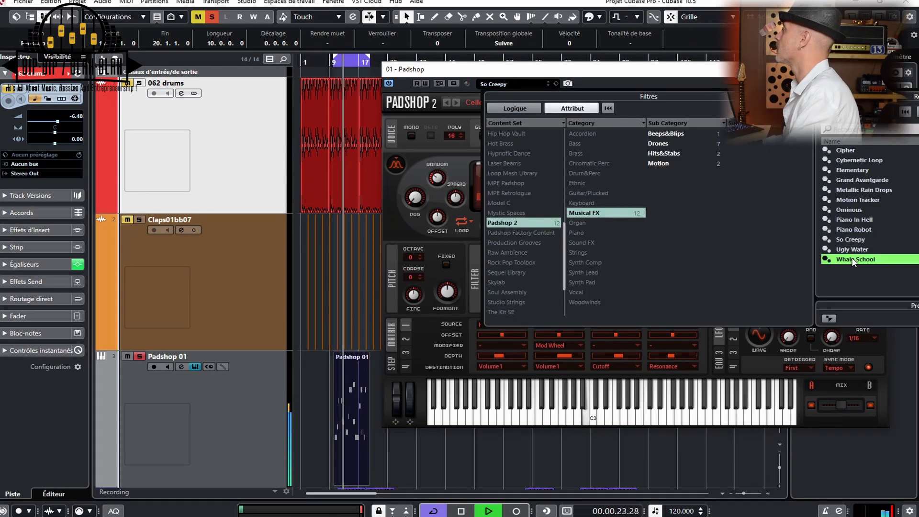
pyautogui.doubleClick(853, 259)
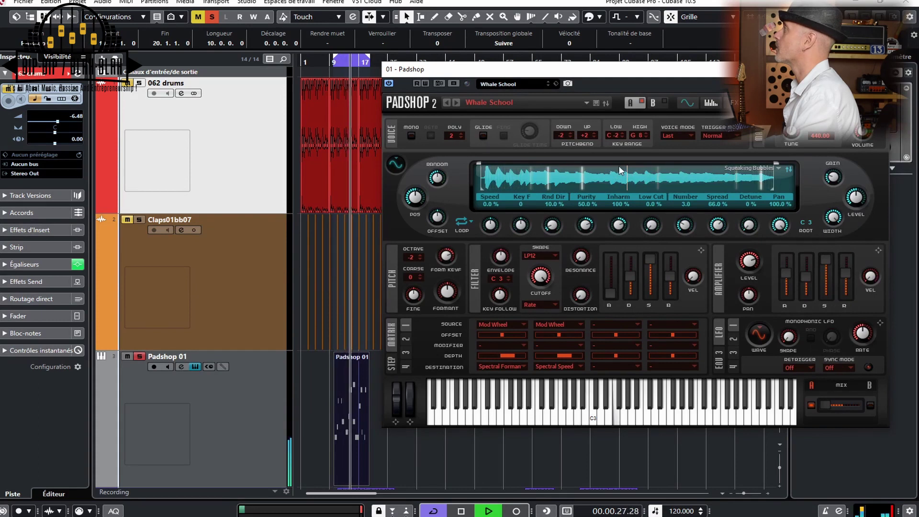
# Load the Breathing Gong preset from Padshop's own preset list, stop playback and move the instrument window aside.
pyautogui.click(504, 102)
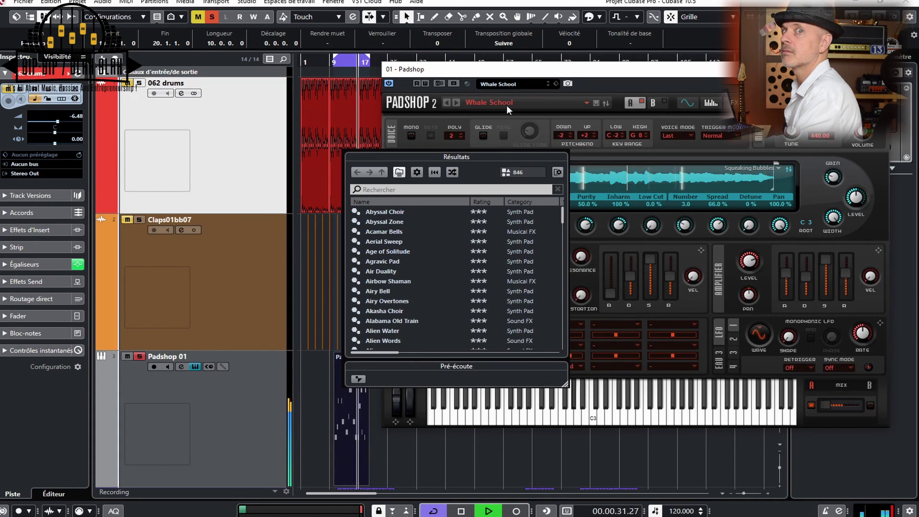
pyautogui.scroll(-15, 404, 303)
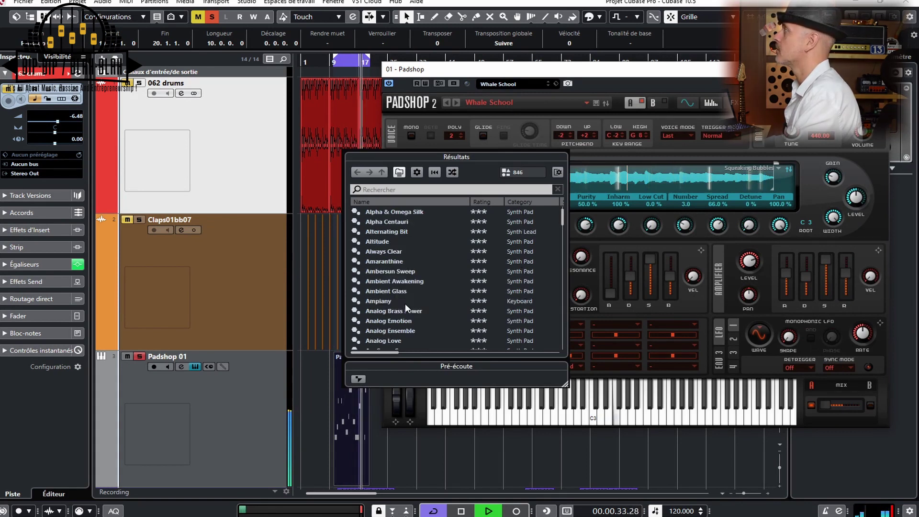
pyautogui.doubleClick(405, 305)
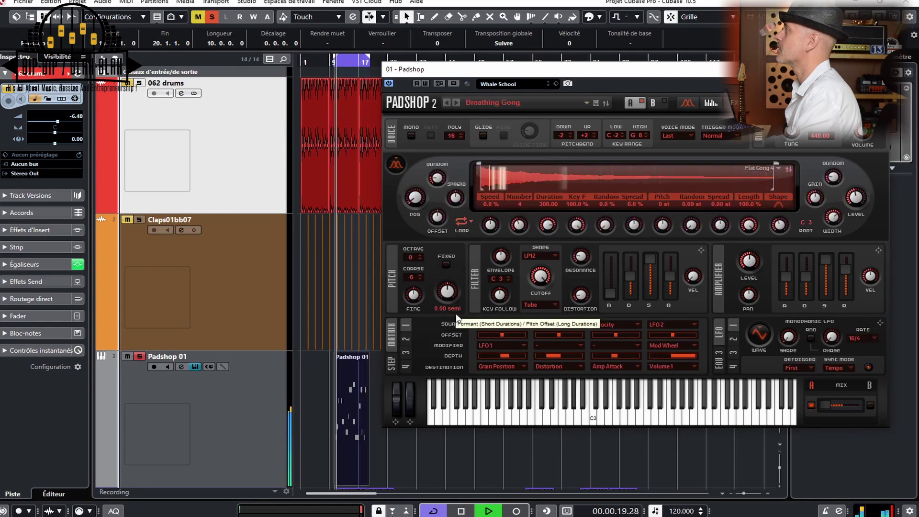
pyautogui.press('space')
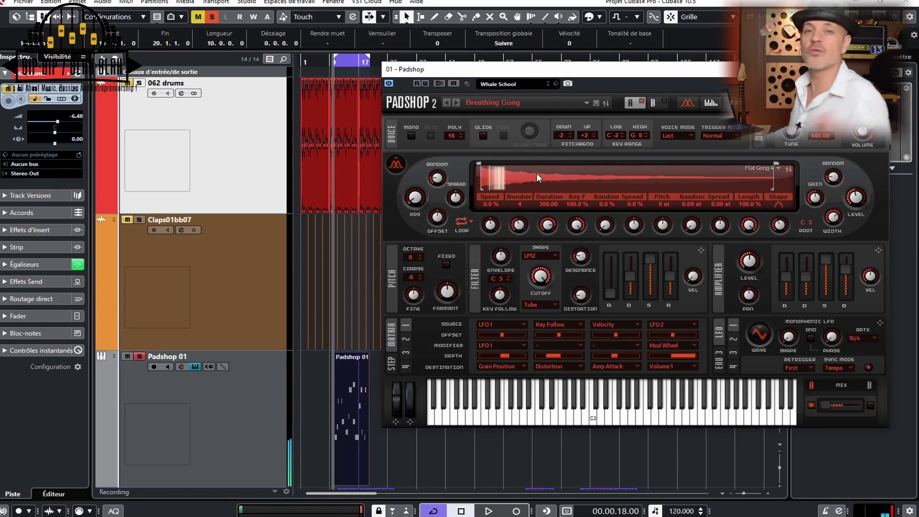
pyautogui.moveTo(512, 73); pyautogui.dragTo(567, 79)
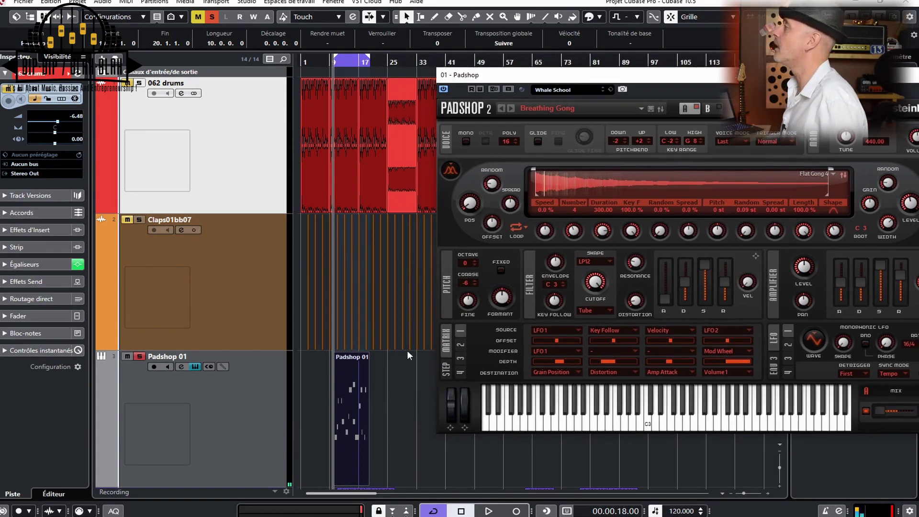
# Load the Hip Hop - Disco Clav audio event into Padshop's sample display and try a note on its keyboard.
pyautogui.scroll(-3, 373, 376)
pyautogui.click(374, 382)
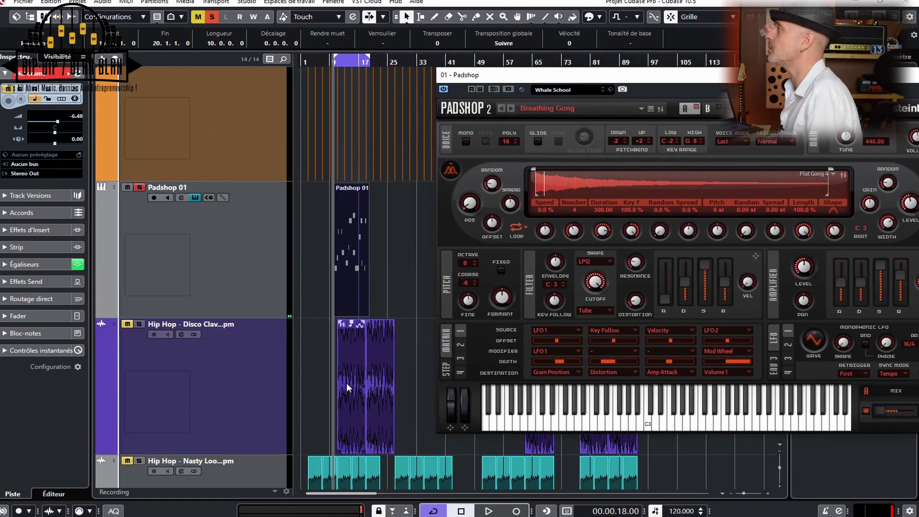
pyautogui.click(352, 383)
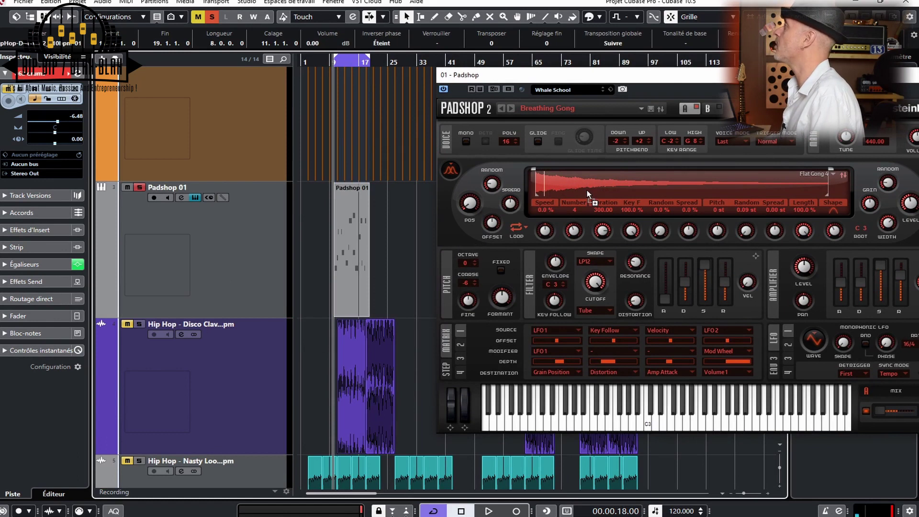
pyautogui.moveTo(587, 191); pyautogui.dragTo(584, 191)
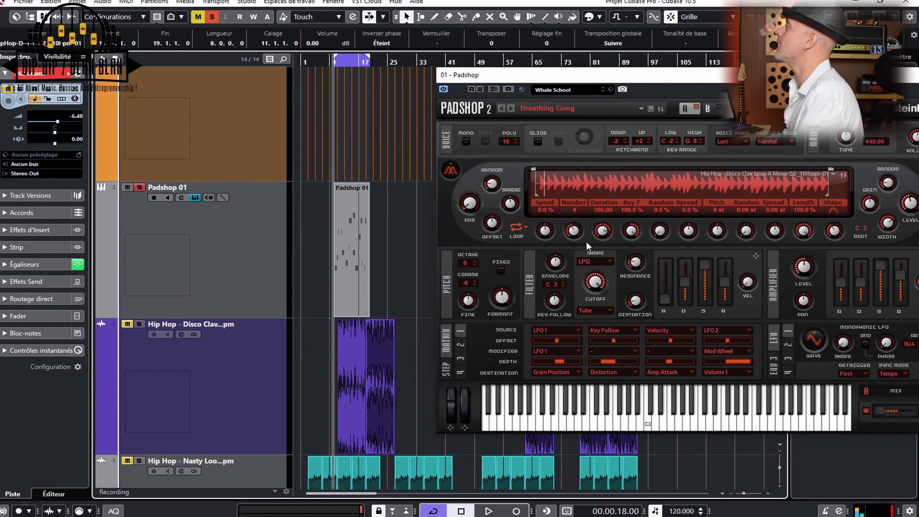
pyautogui.click(590, 424)
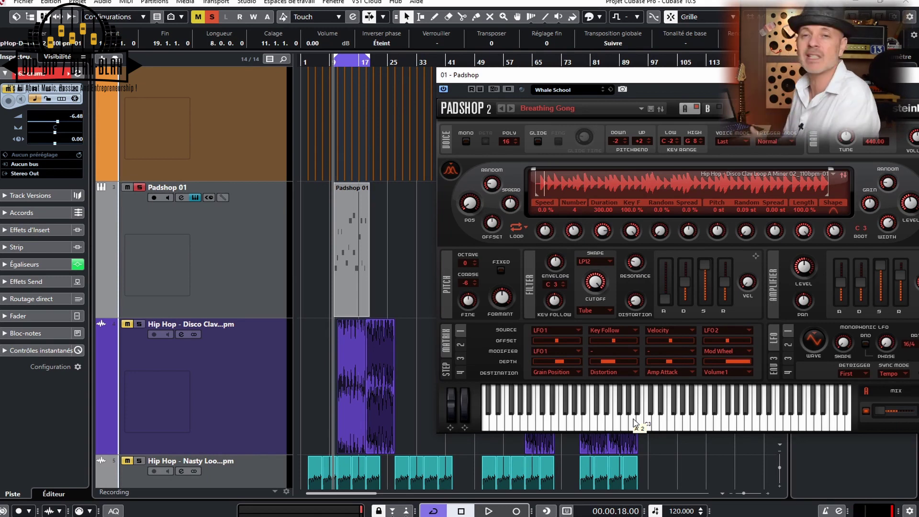
# Close the Padshop instrument window and solo the 062 drums track.
pyautogui.click(421, 291)
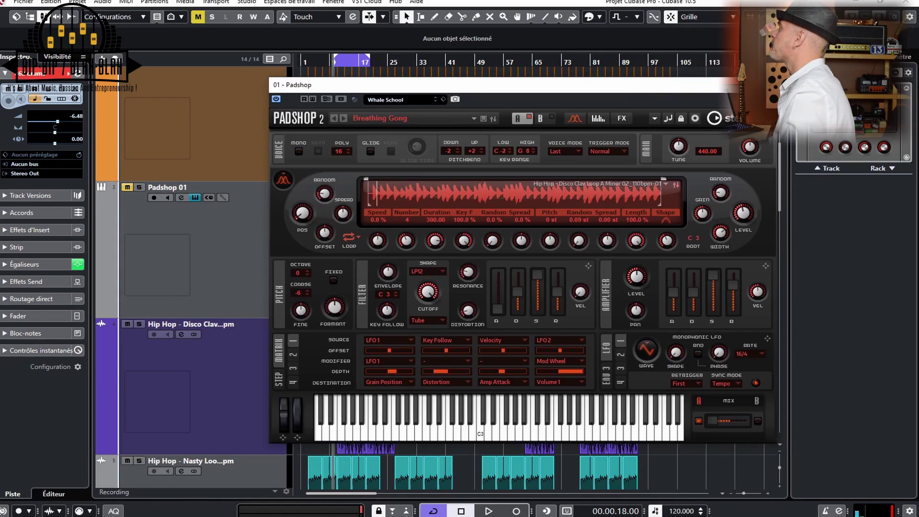
pyautogui.click(720, 88)
pyautogui.scroll(3, 543, 274)
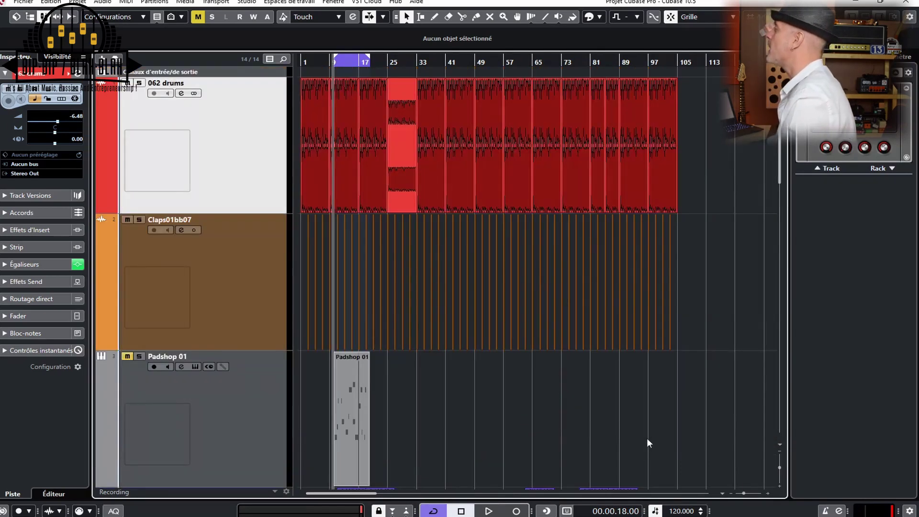
pyautogui.moveTo(742, 493); pyautogui.dragTo(746, 495)
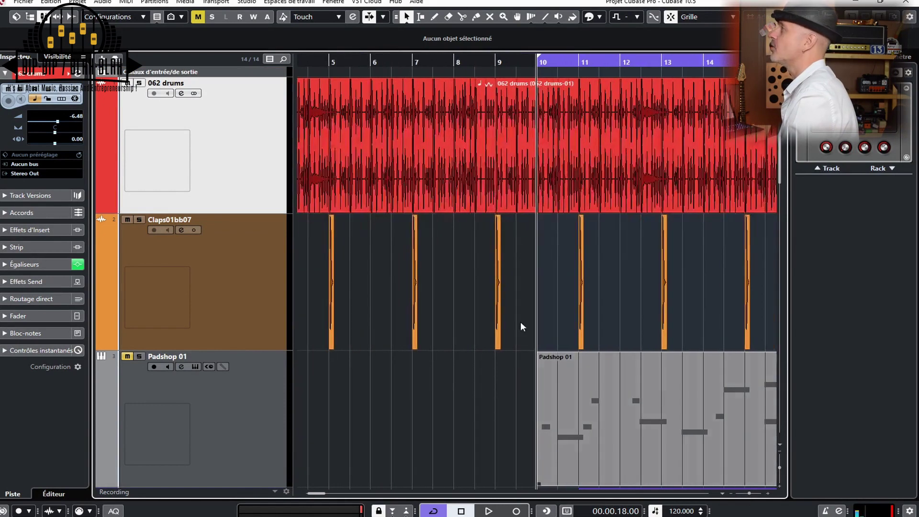
pyautogui.click(139, 83)
pyautogui.hscroll(4, 482, 213)
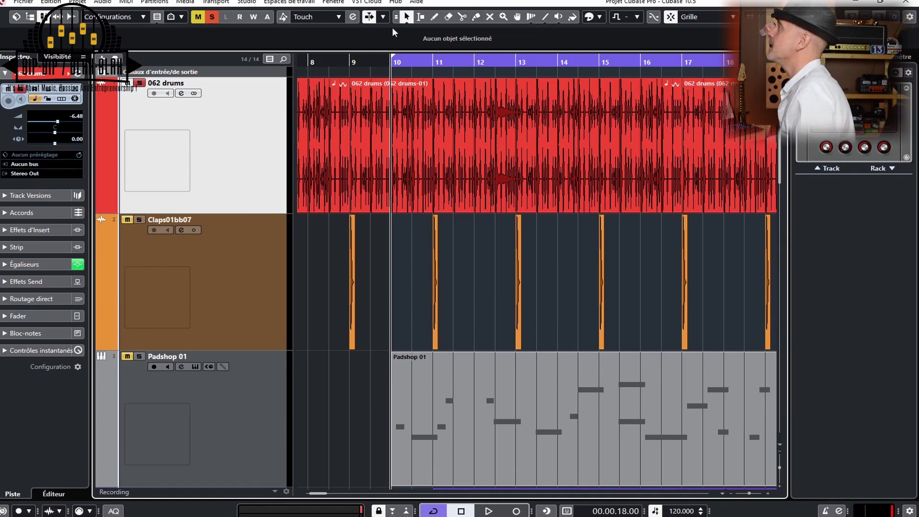
# With the Range Selection tool, move the 062 drums audio from 11.1 to 12.3 onto the Claps01bb07 track at 13.3.
pyautogui.moveTo(453, 143)
pyautogui.mouseDown()
pyautogui.moveTo(461, 156)
pyautogui.moveTo(445, 154)
pyautogui.moveTo(508, 151)
pyautogui.moveTo(458, 150)
pyautogui.mouseUp()
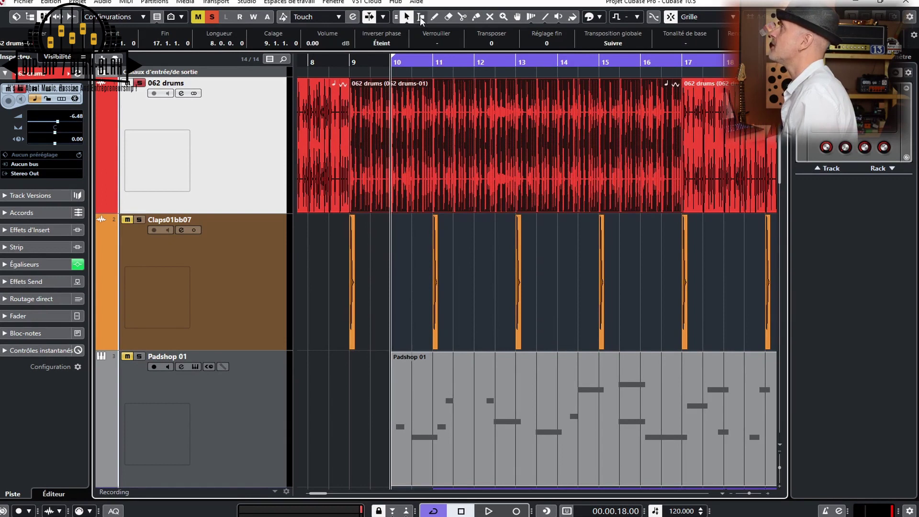
pyautogui.click(420, 16)
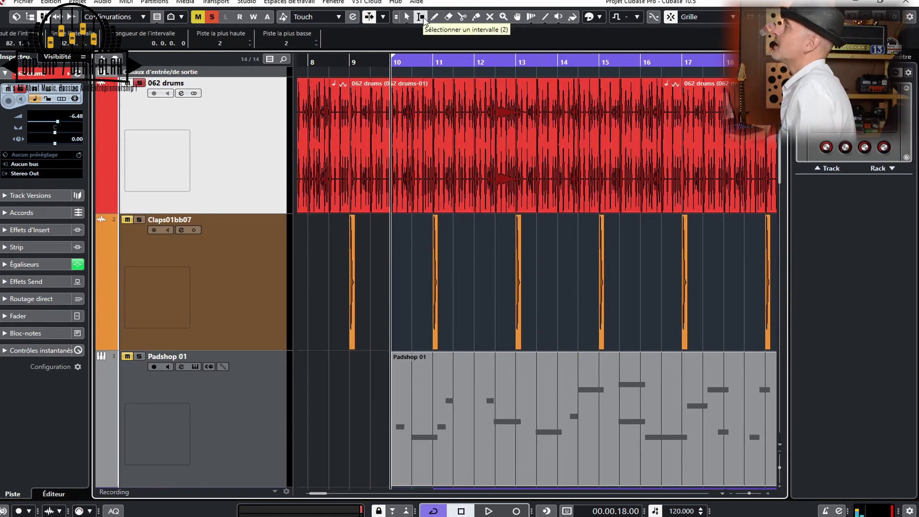
pyautogui.moveTo(434, 139); pyautogui.dragTo(496, 141)
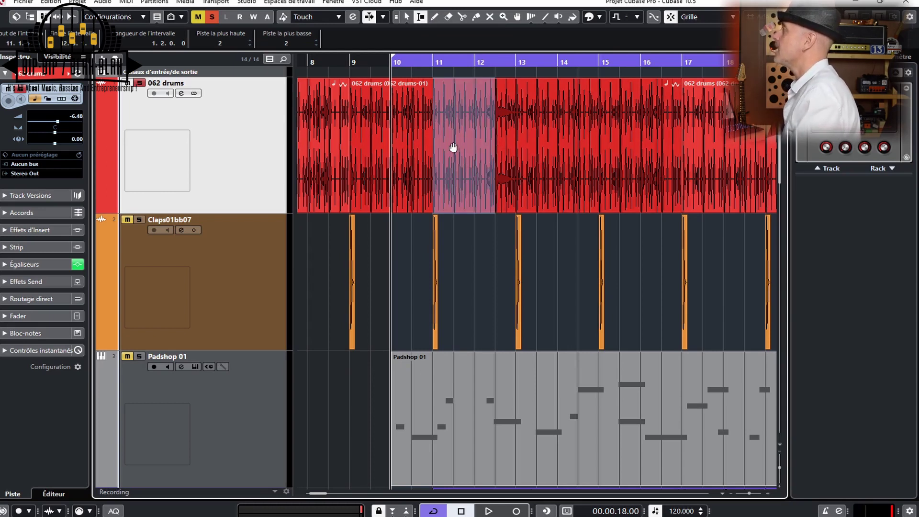
pyautogui.moveTo(452, 147); pyautogui.dragTo(557, 309)
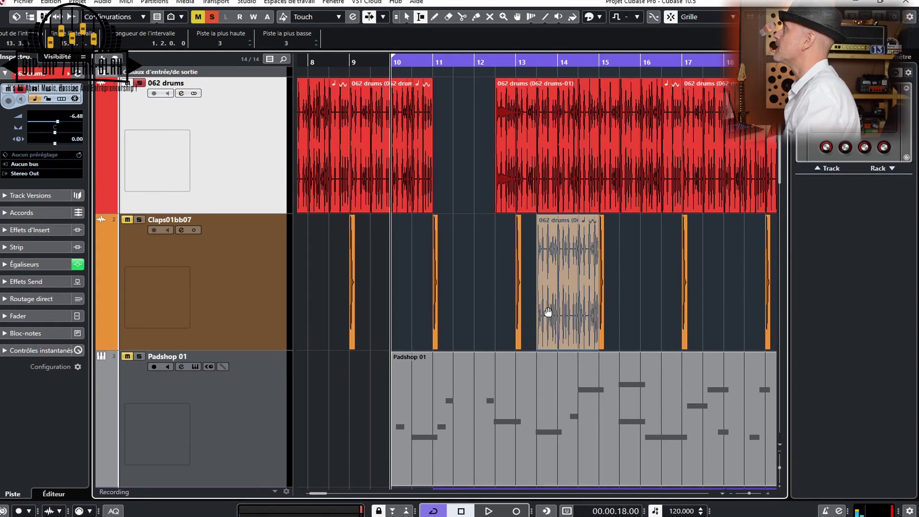
pyautogui.doubleClick(468, 194)
pyautogui.moveTo(467, 195); pyautogui.dragTo(455, 189)
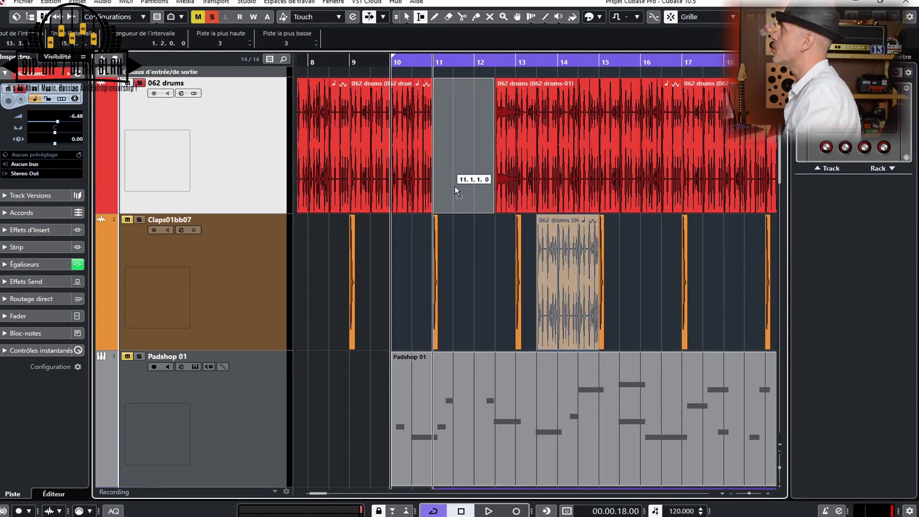
# Undo the move of the drum range to the claps track and clear the range selection.
pyautogui.hotkey('ctrl', 'z')
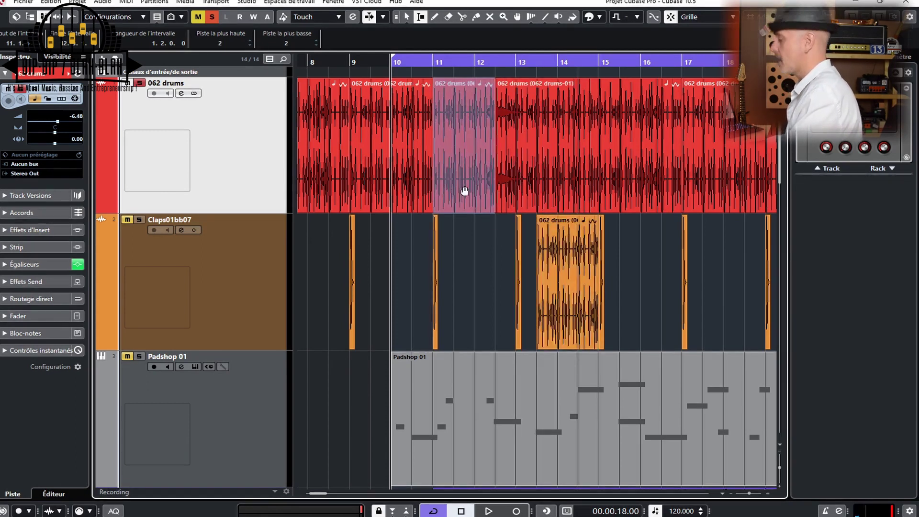
pyautogui.hotkey('ctrl', 'z')
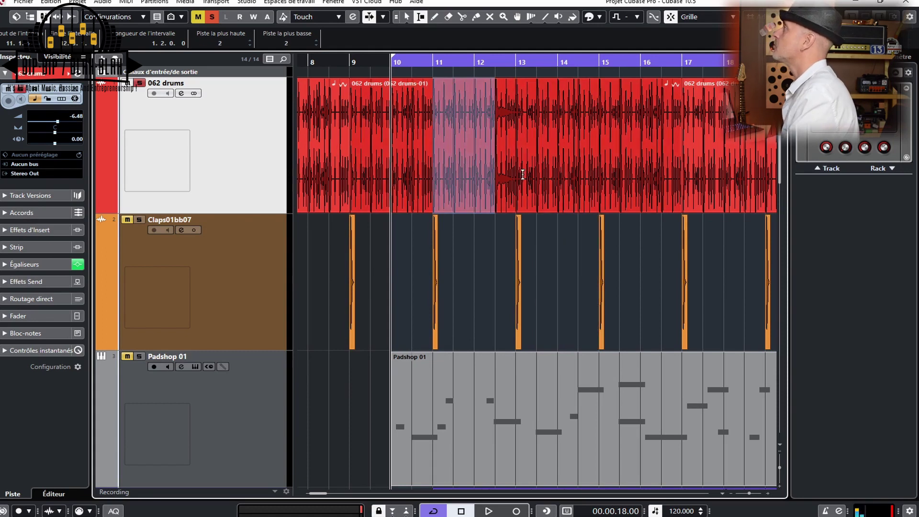
pyautogui.click(554, 171)
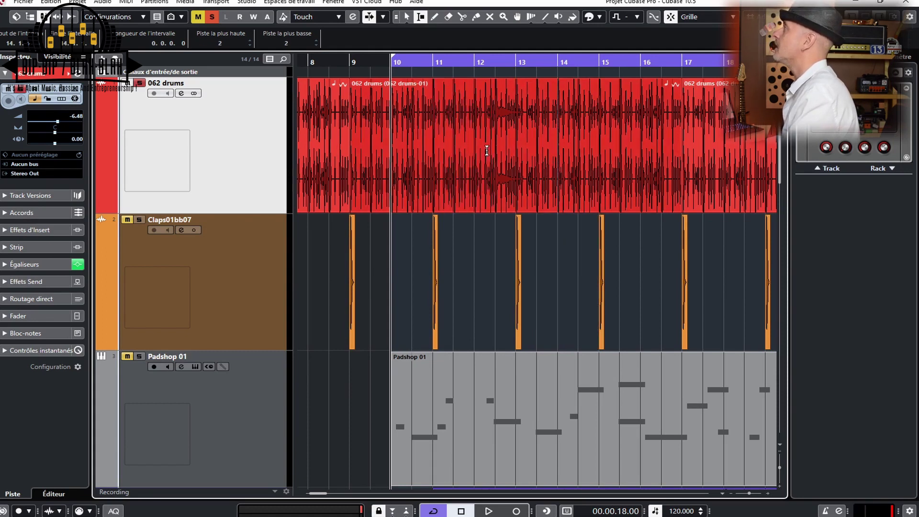
# Split the 062 drums event at bars 13 and 15 and try the Mute tool on the middle piece.
pyautogui.click(461, 17)
pyautogui.click(512, 176)
pyautogui.click(595, 176)
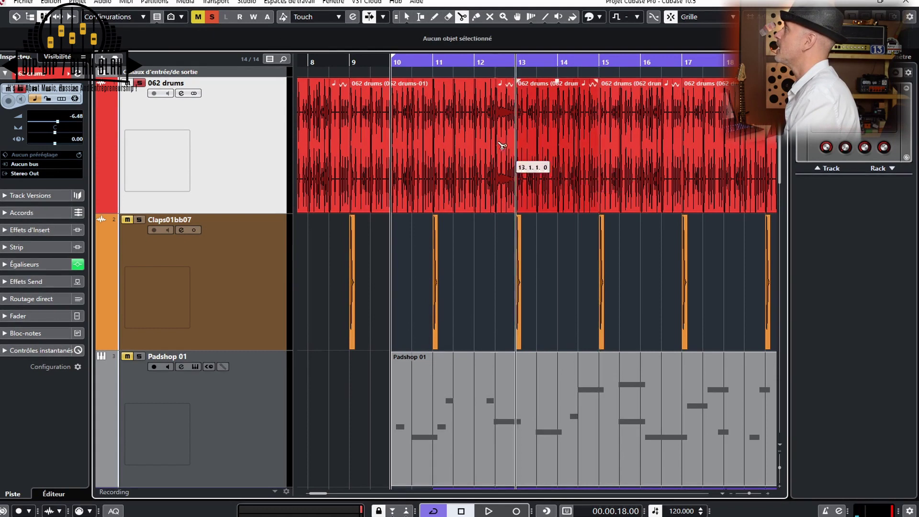
pyautogui.click(489, 17)
pyautogui.click(548, 111)
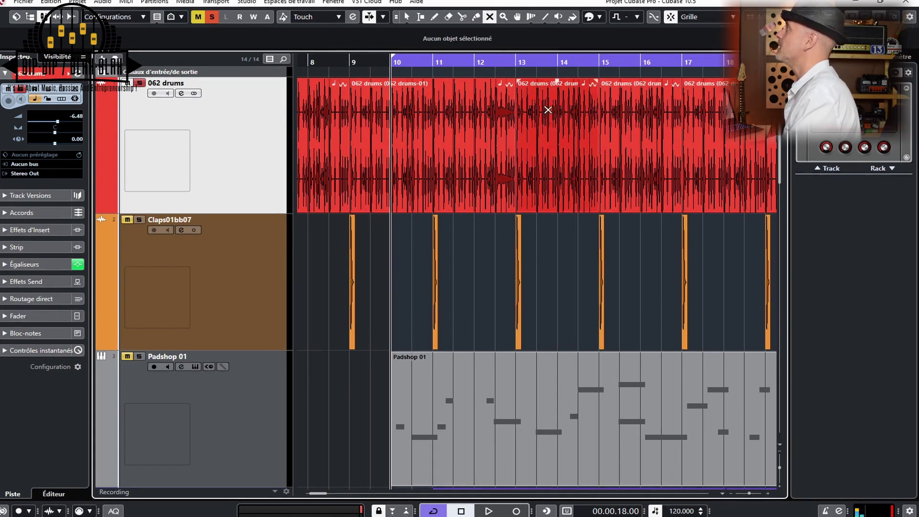
pyautogui.click(558, 128)
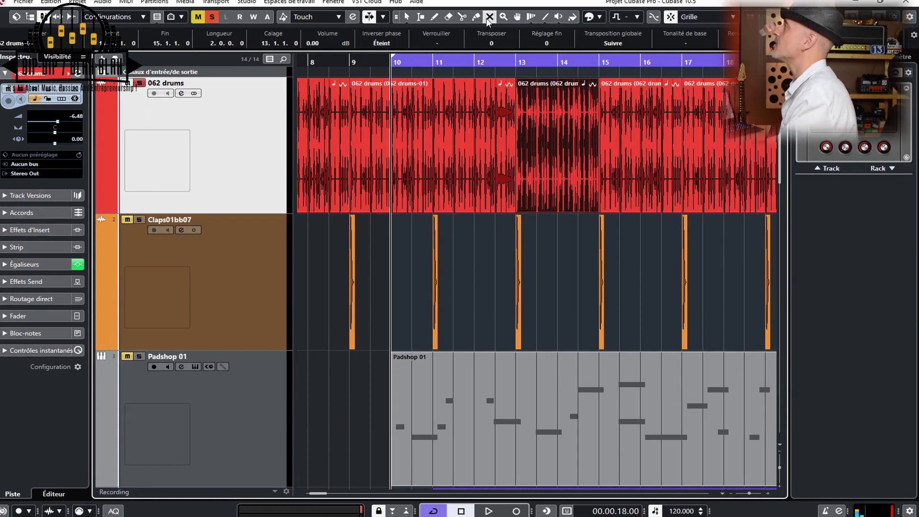
# Return to the Object Selection tool and undo the splits in the 062 drums event.
pyautogui.click(406, 18)
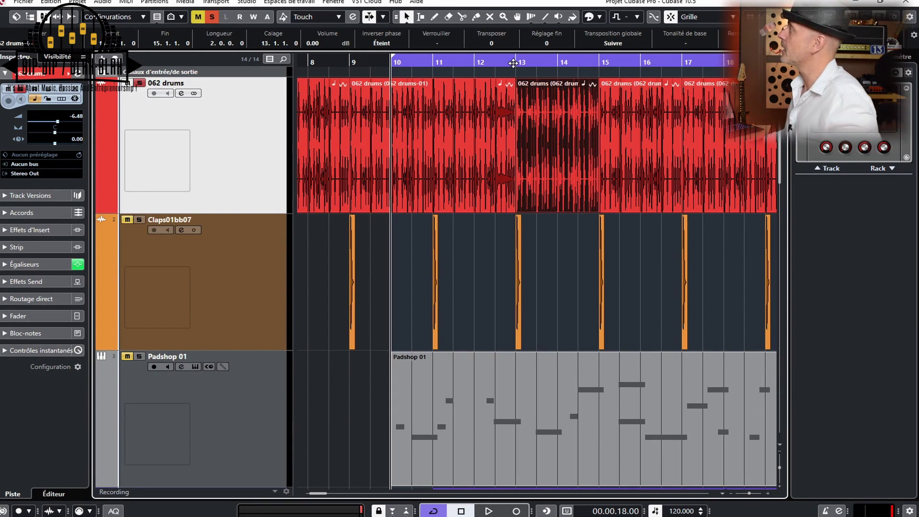
pyautogui.hotkey('ctrl', 'z')
pyautogui.hotkey('ctrl', 'z')
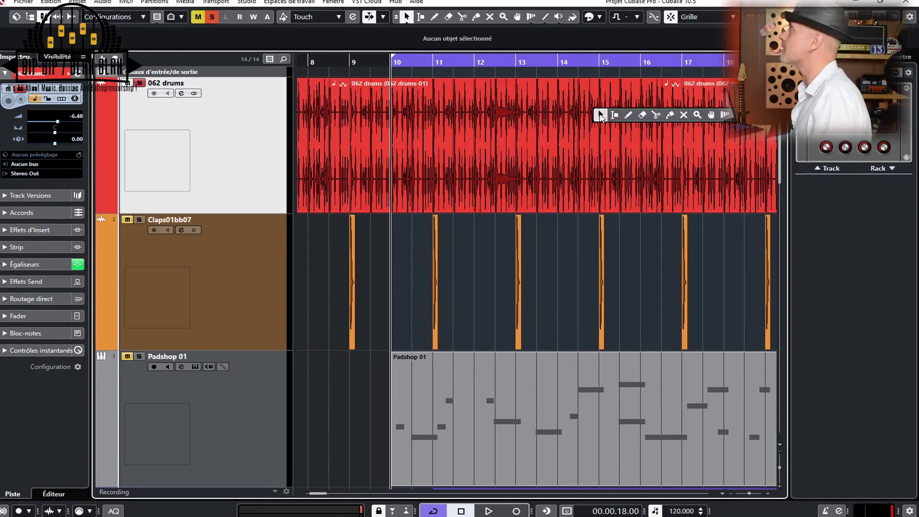
# Use the floating toolbox over the 062 drums event to switch between the Mute, Split, Range Selection and Object Selection tools.
pyautogui.rightClick(550, 122)
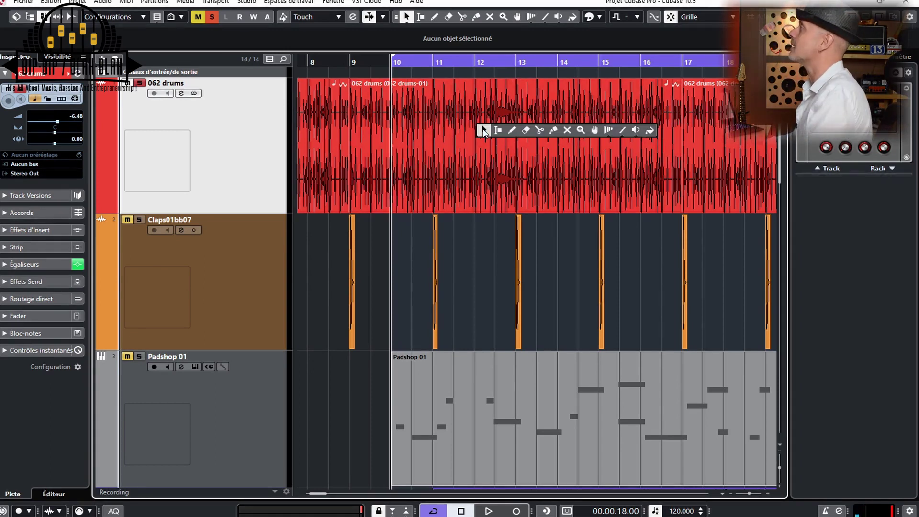
pyautogui.rightClick(494, 137)
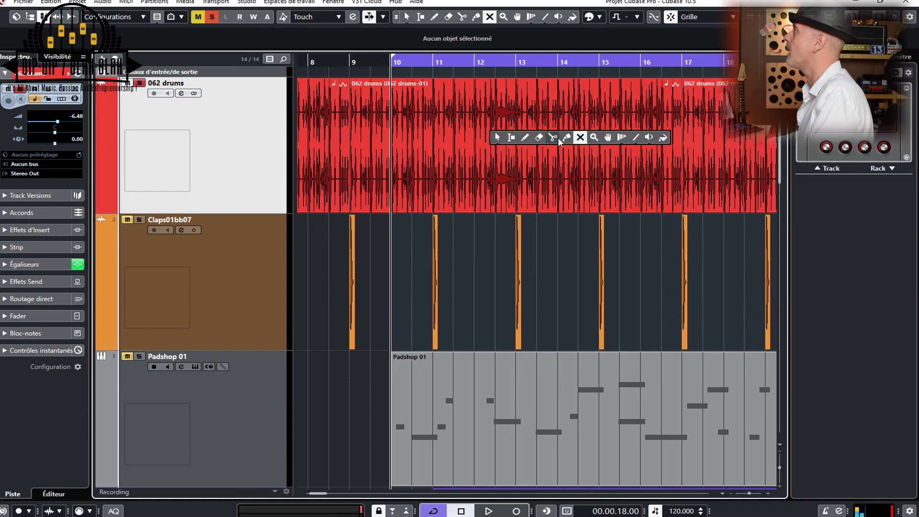
pyautogui.click(549, 138)
pyautogui.rightClick(531, 138)
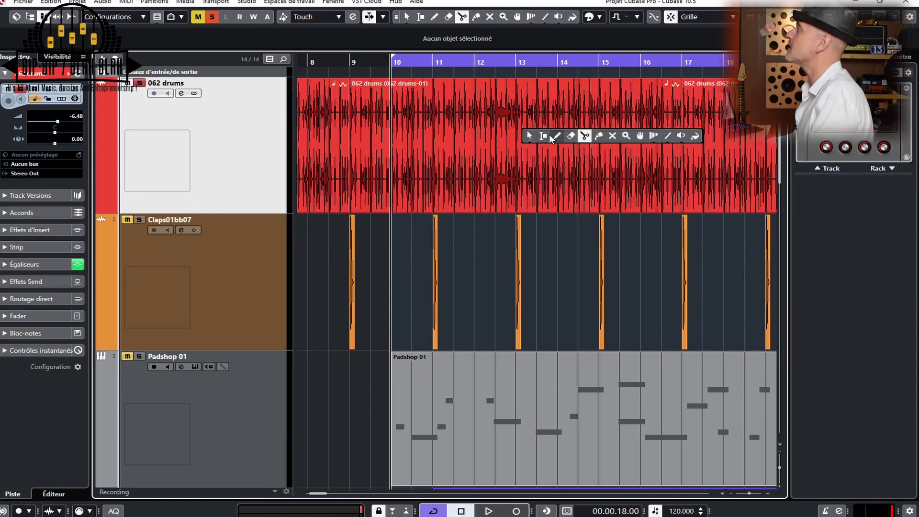
pyautogui.click(555, 137)
pyautogui.rightClick(537, 142)
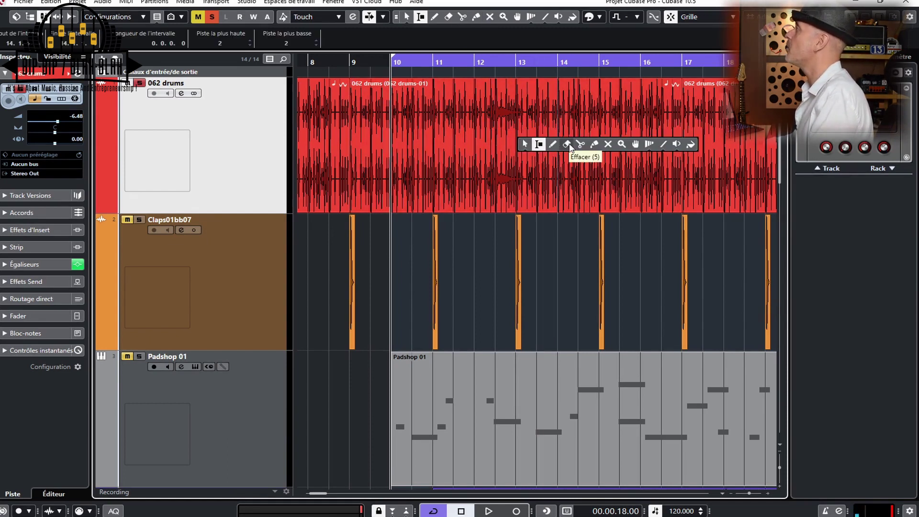
pyautogui.click(525, 144)
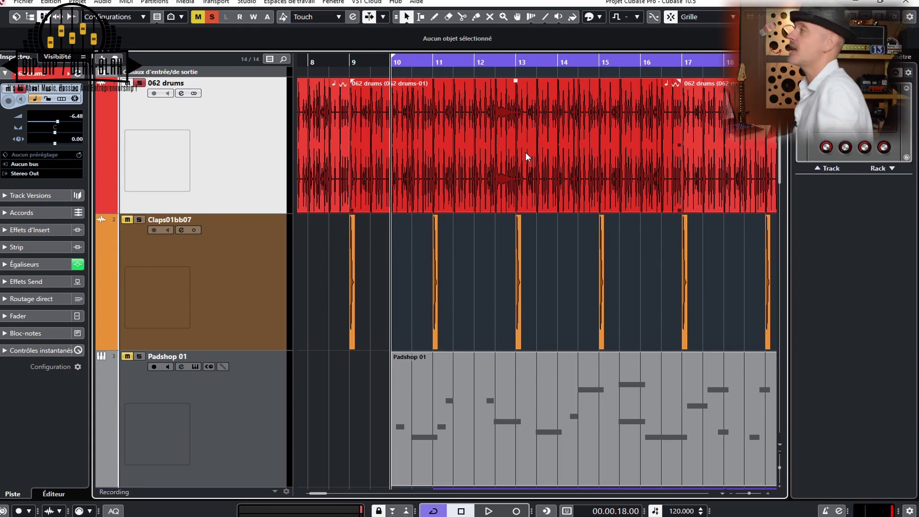
# Combine the Object Selection and Range Selection tools, select the bar 9 drums event, and mark a range from 10.3 to 12.3.
pyautogui.click(396, 18)
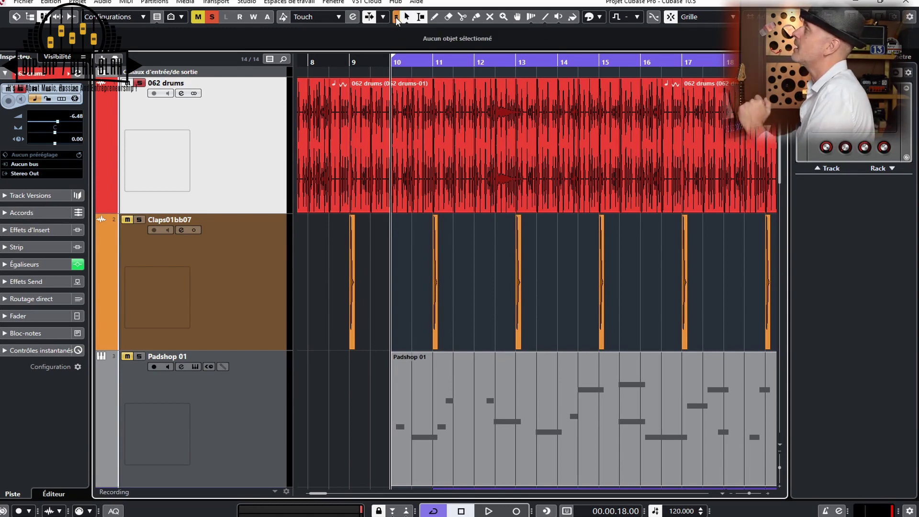
pyautogui.click(420, 18)
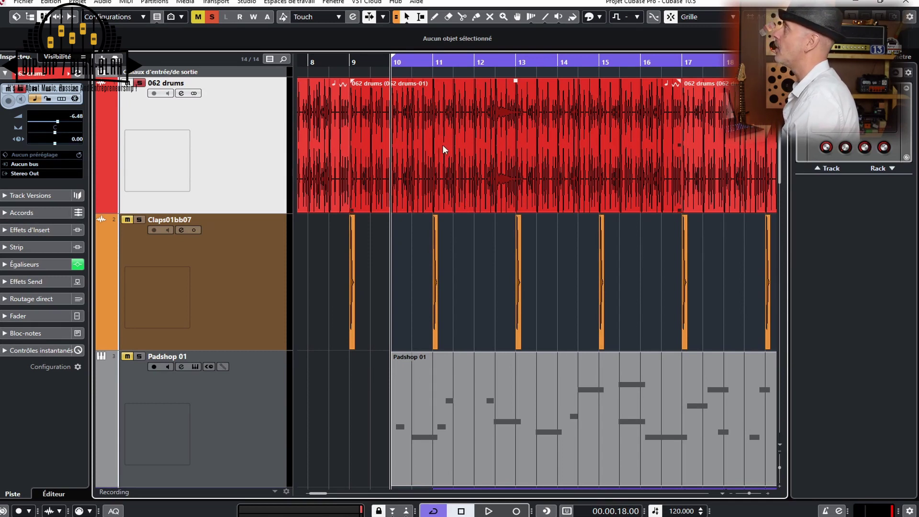
pyautogui.click(410, 206)
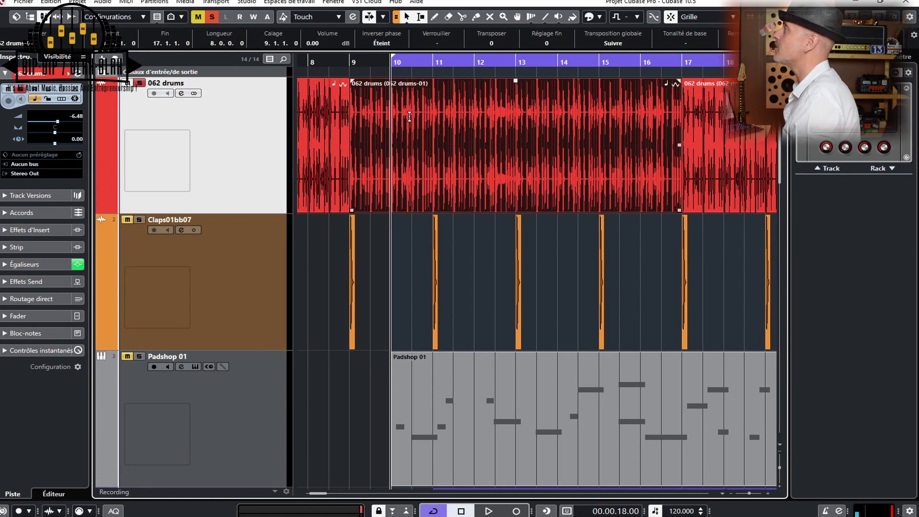
pyautogui.moveTo(410, 108); pyautogui.dragTo(496, 111)
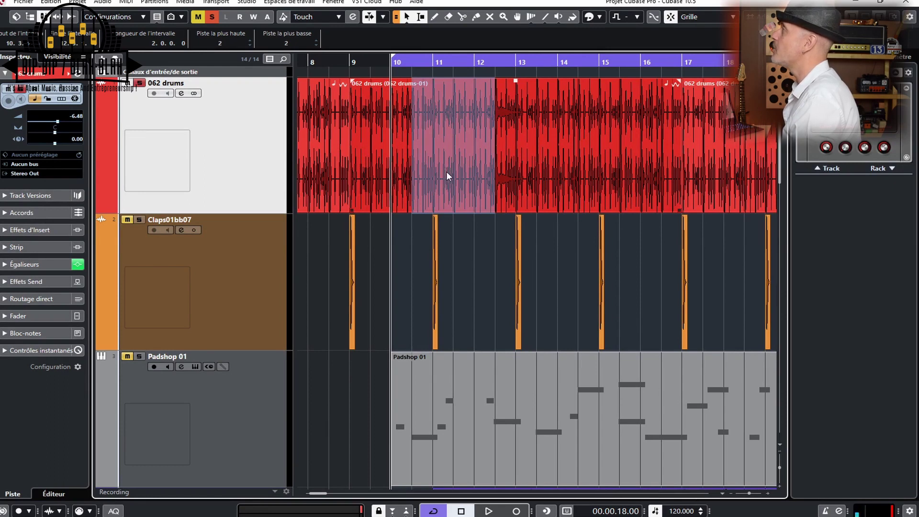
pyautogui.rightClick(454, 153)
pyautogui.click(461, 152)
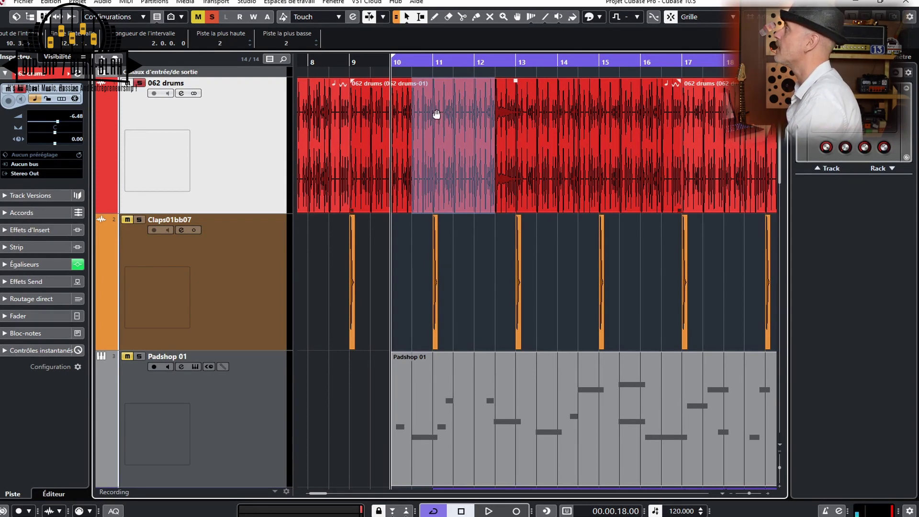
pyautogui.rightClick(436, 113)
pyautogui.click(436, 113)
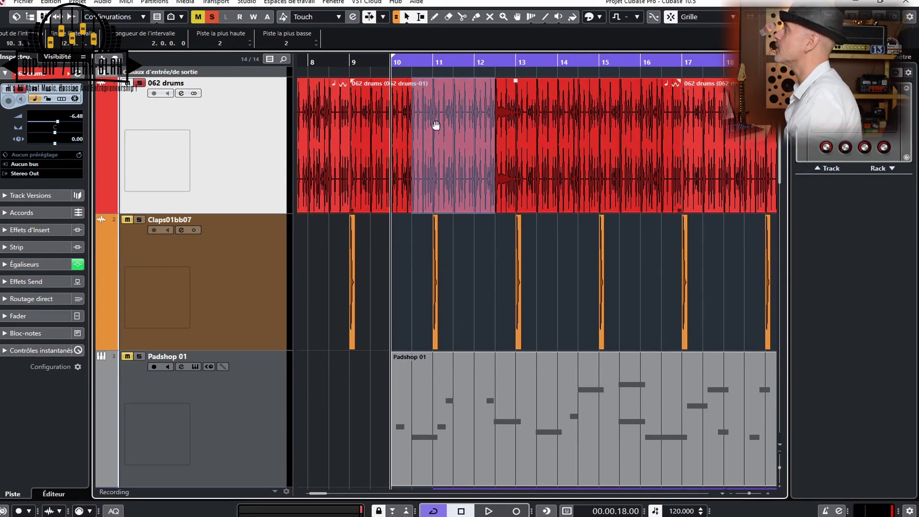
pyautogui.rightClick(439, 123)
pyautogui.click(439, 121)
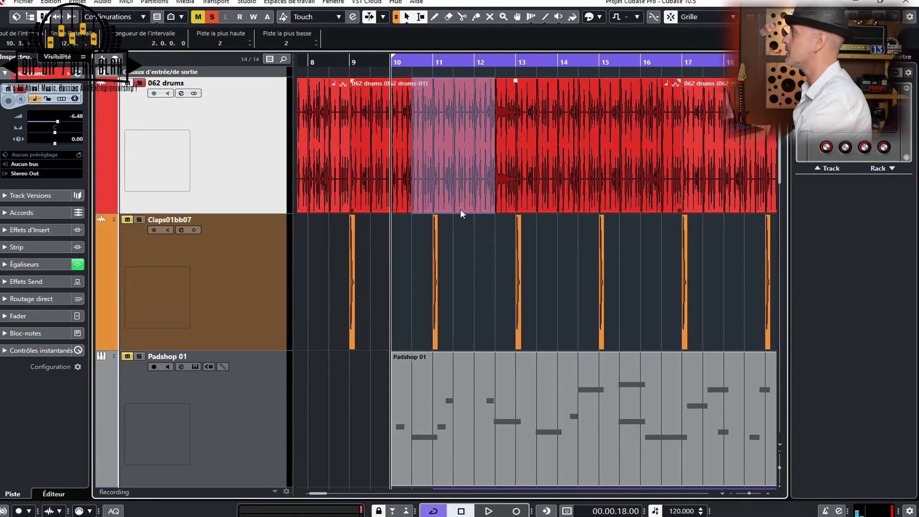
# Select the 062 drums event starting at bar 9 and split it at bar 12.
pyautogui.click(512, 187)
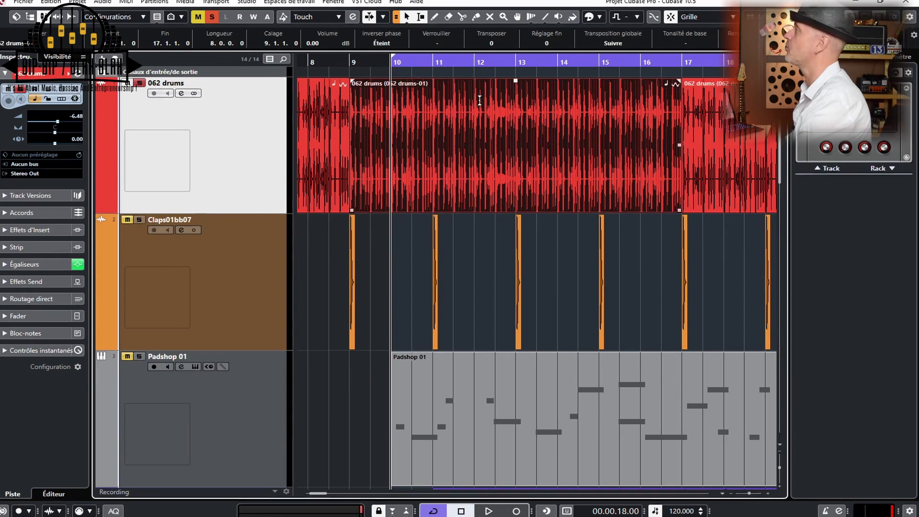
pyautogui.click(467, 211)
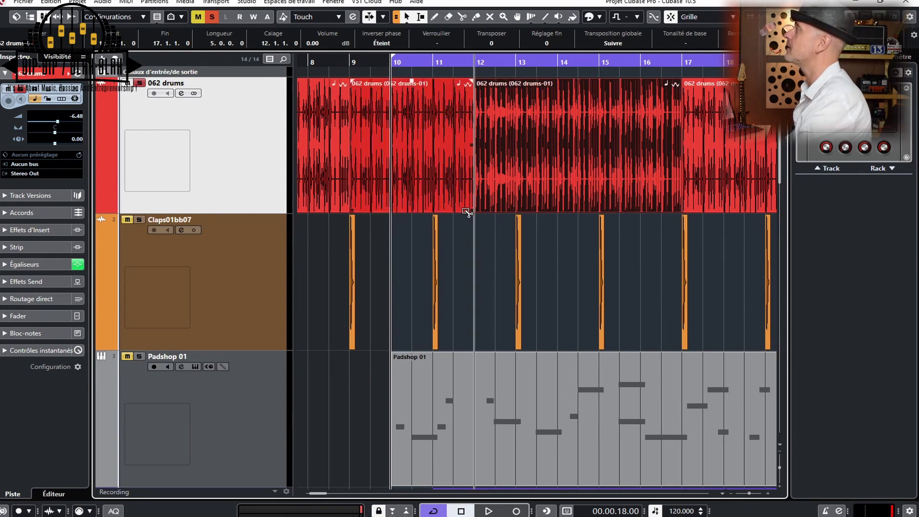
# Split the 062 drums event at 13.3 and mark a range from 12.3 to 13.1 in its first part.
pyautogui.click(535, 211)
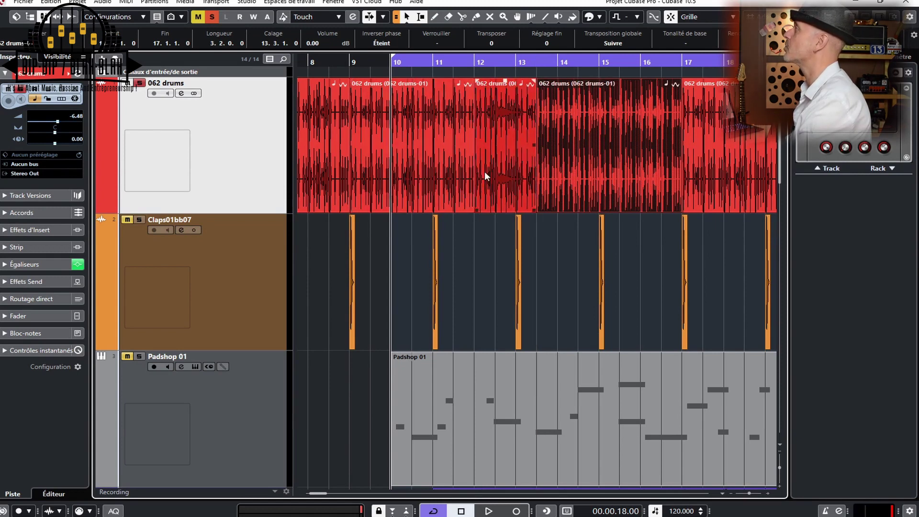
pyautogui.moveTo(496, 116); pyautogui.dragTo(512, 116)
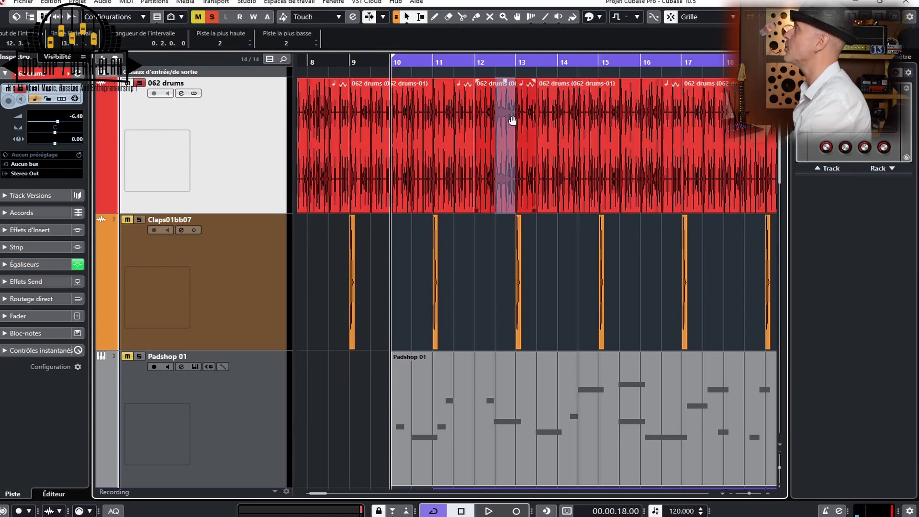
# Copy the drums event at bar 12 to bar 14, and slip the audio content inside the original event.
pyautogui.moveTo(506, 148); pyautogui.dragTo(592, 151)
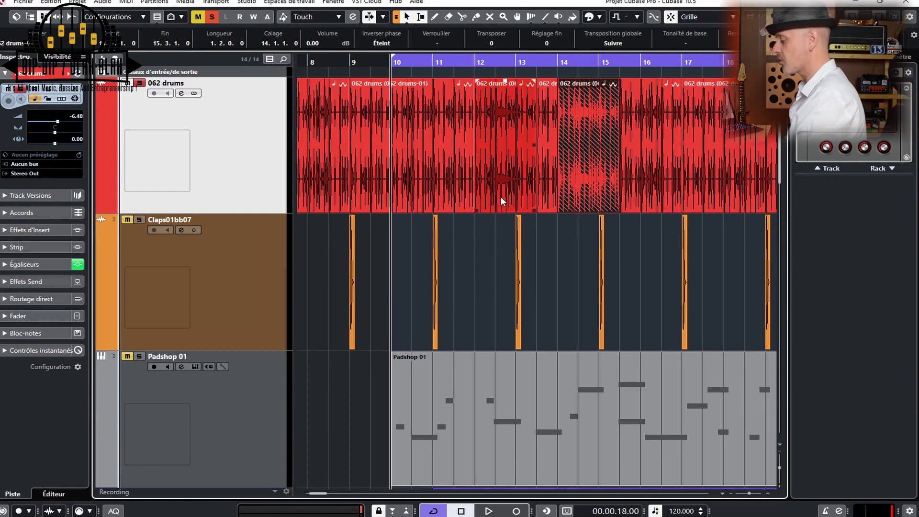
pyautogui.moveTo(500, 197)
pyautogui.mouseDown()
pyautogui.moveTo(519, 196)
pyautogui.moveTo(501, 196)
pyautogui.mouseUp()
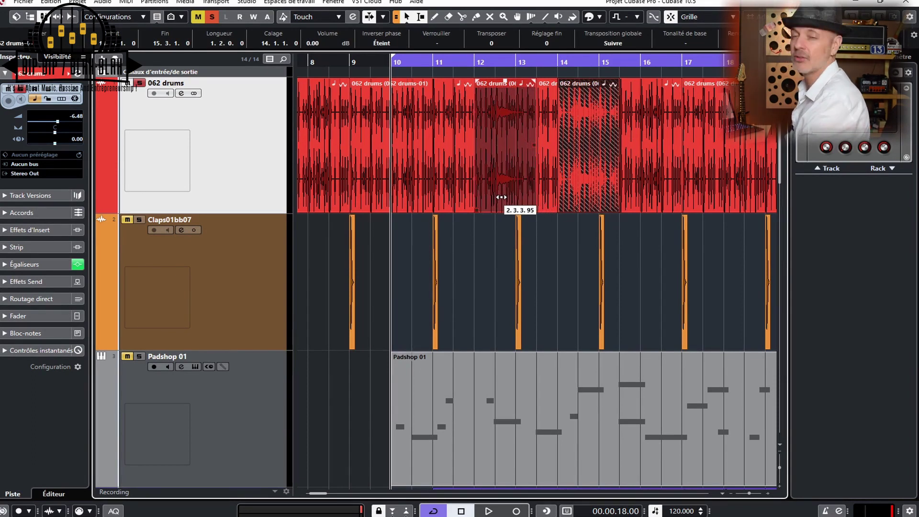
pyautogui.moveTo(501, 197); pyautogui.dragTo(504, 197)
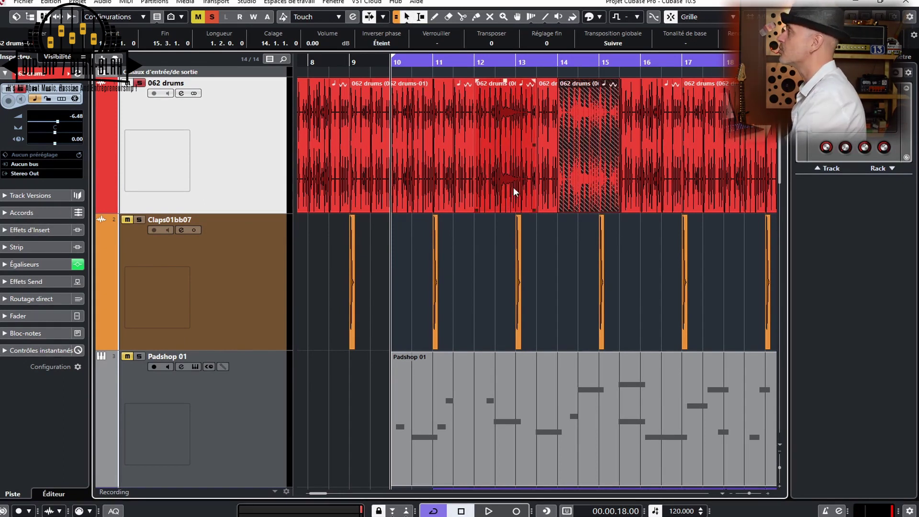
pyautogui.press('alt')
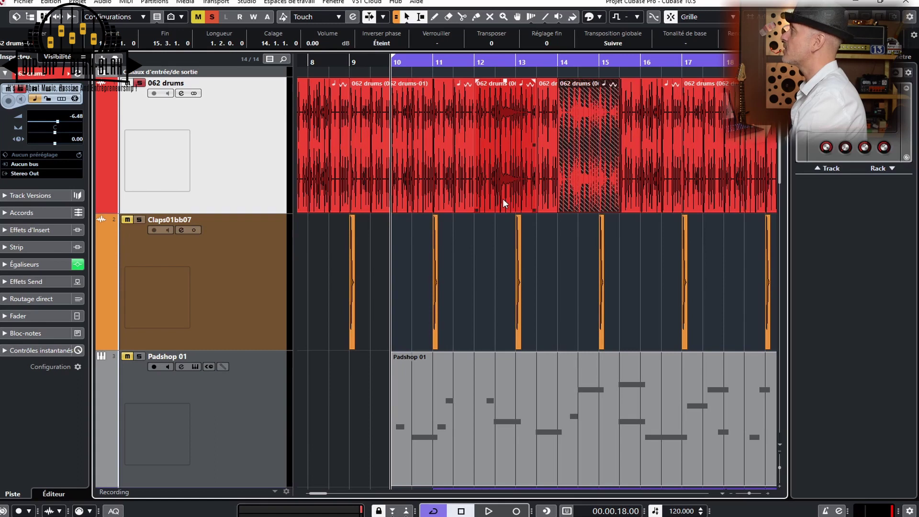
pyautogui.moveTo(502, 199); pyautogui.dragTo(505, 177)
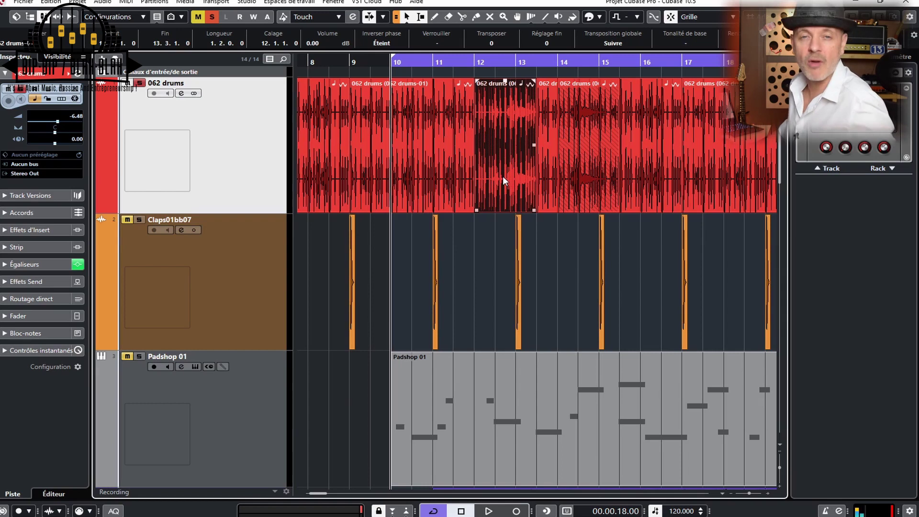
# Turn off the combined selection tools and use the floating toolbox over the drums to switch to the Glue tool.
pyautogui.rightClick(395, 20)
pyautogui.click(417, 24)
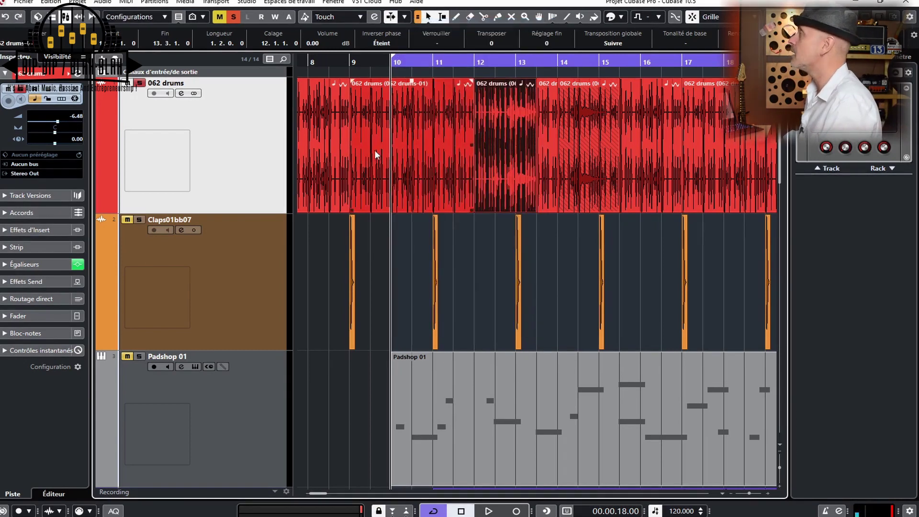
pyautogui.rightClick(471, 153)
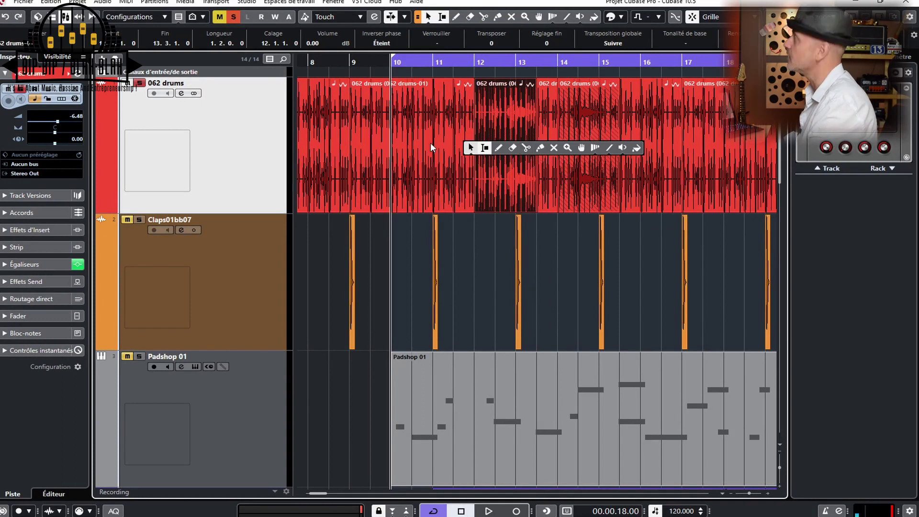
pyautogui.click(407, 123)
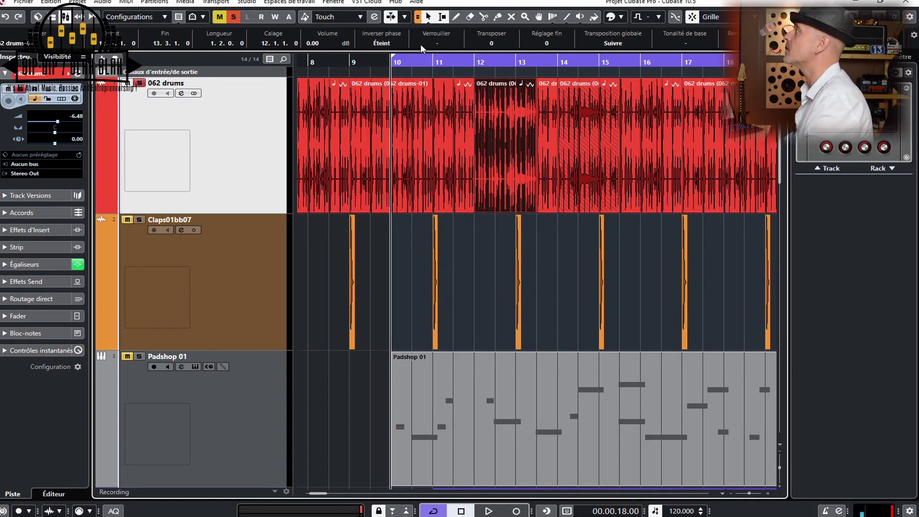
pyautogui.rightClick(459, 155)
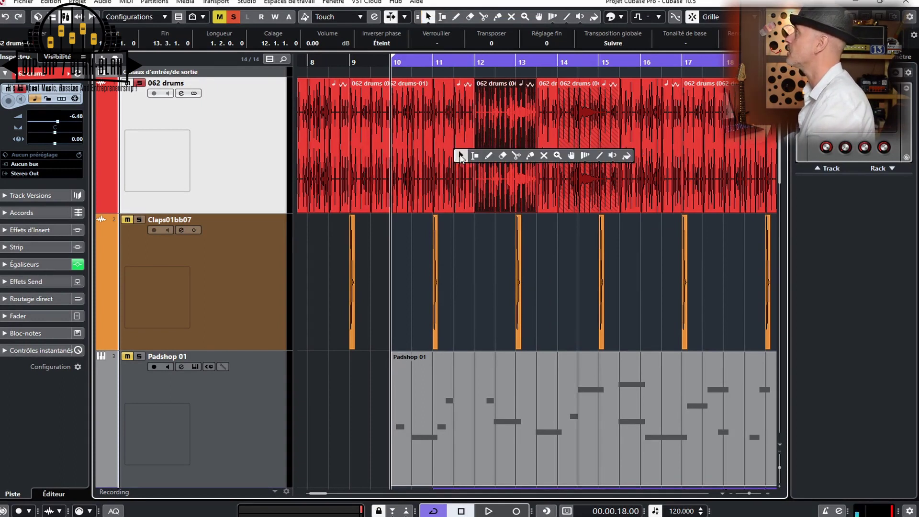
pyautogui.click(530, 156)
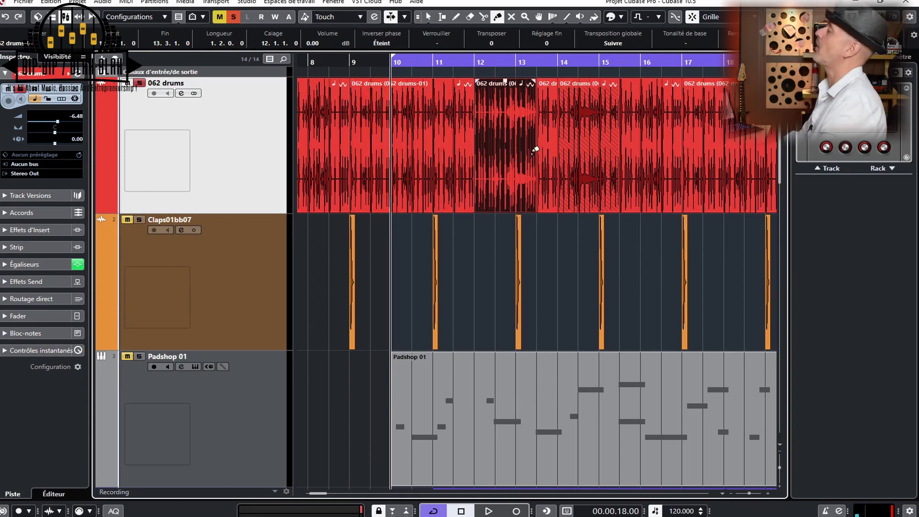
# Switch to the Mute, Split and Glue tools in turn with the floating toolbox over the 062 drums track.
pyautogui.rightClick(535, 157)
pyautogui.click(613, 158)
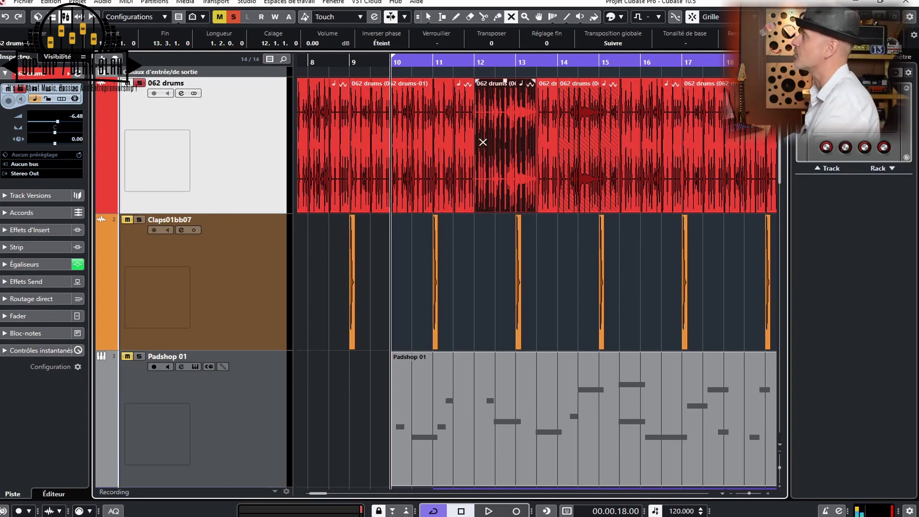
pyautogui.rightClick(556, 205)
pyautogui.click(555, 205)
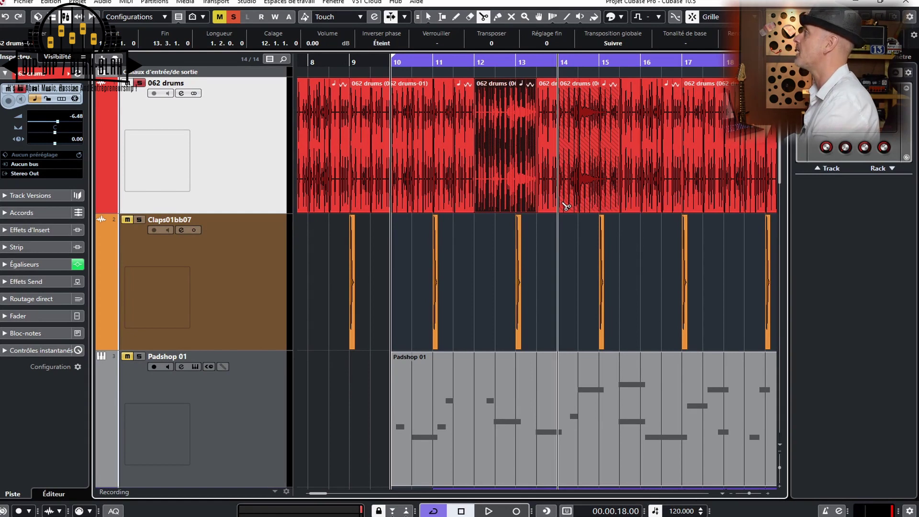
pyautogui.rightClick(565, 205)
pyautogui.click(621, 205)
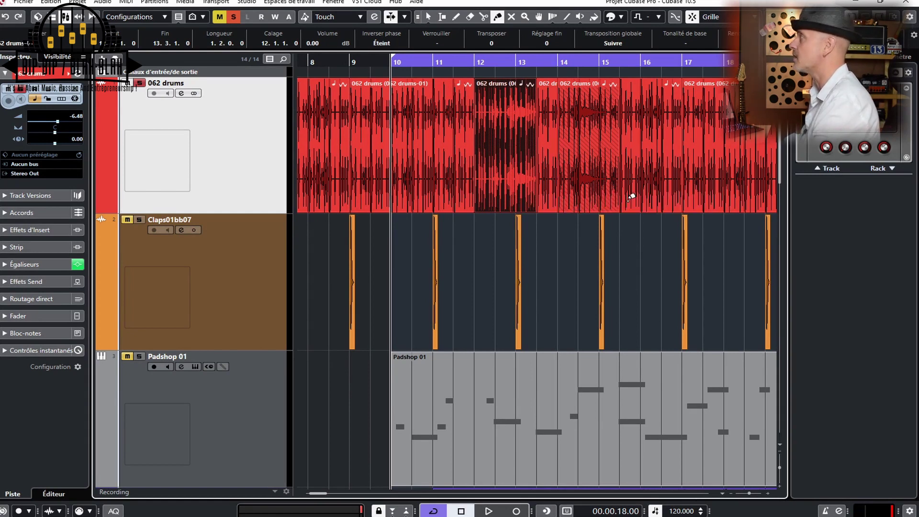
# Combine the Object Selection and Range Selection tools again and mark a range from 12.3 to 13.3 in the bar 12 drums event.
pyautogui.rightClick(513, 183)
pyautogui.click(514, 185)
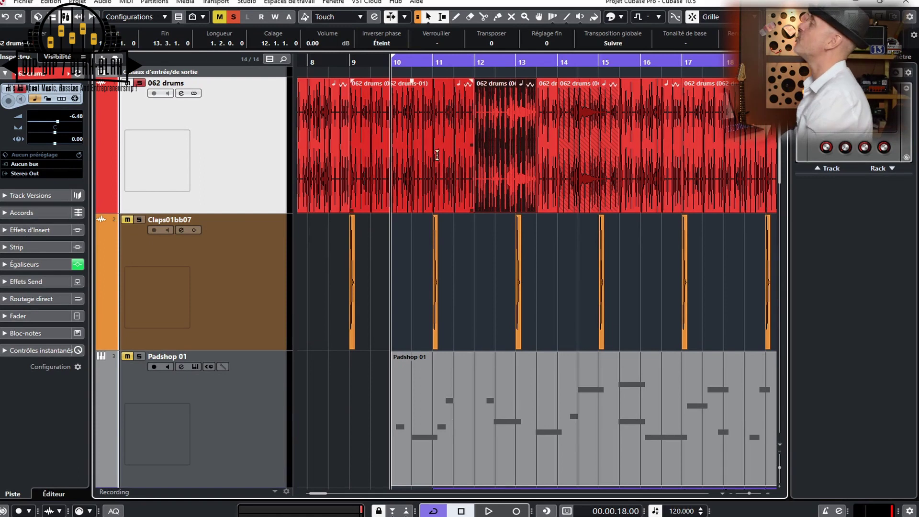
pyautogui.click(493, 185)
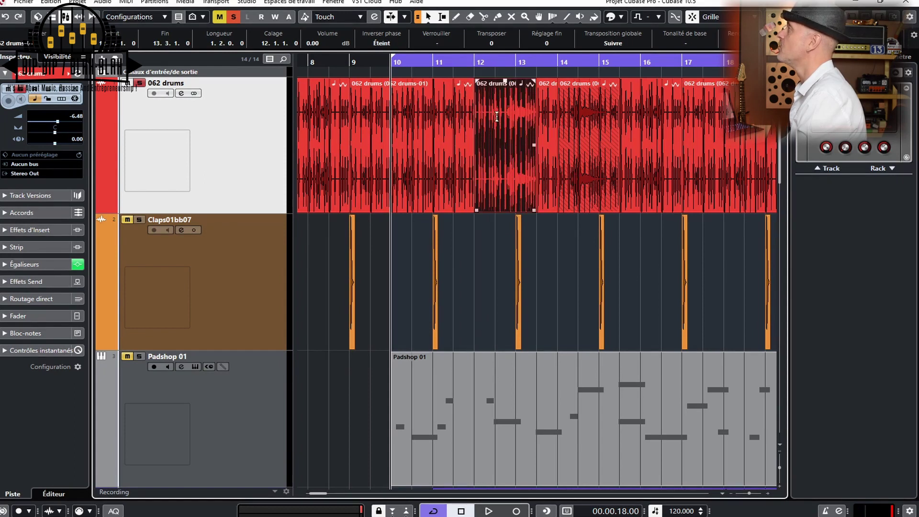
pyautogui.moveTo(496, 117); pyautogui.dragTo(535, 116)
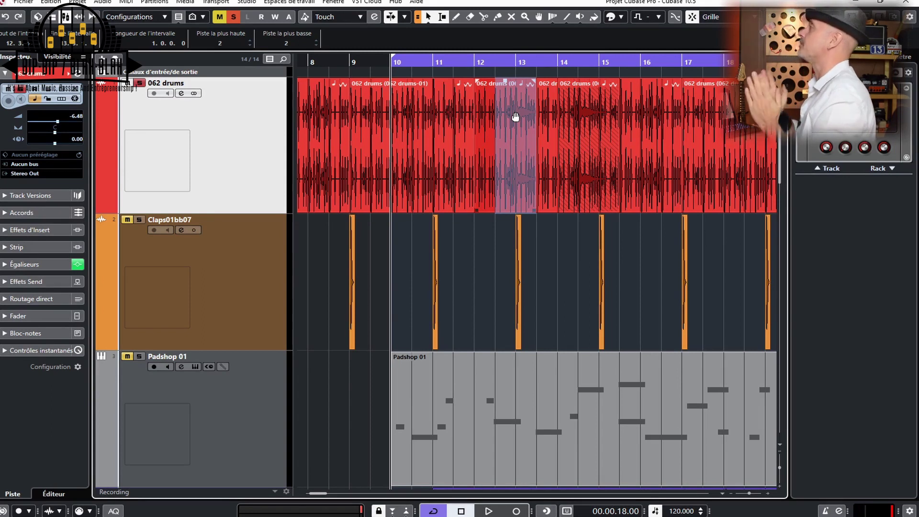
pyautogui.click(350, 125)
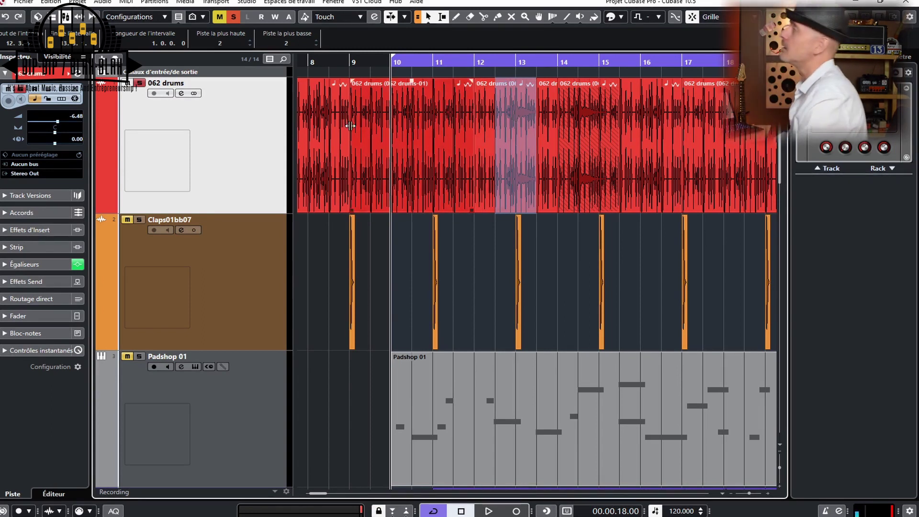
pyautogui.click(309, 125)
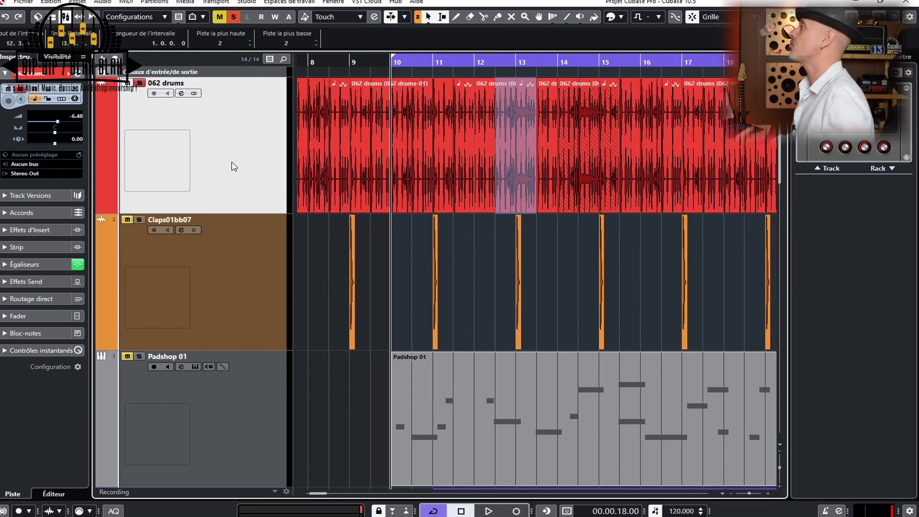
# Solo the Hip Hop - Disco Clav Loop track and play it briefly from bar 11.
pyautogui.scroll(-3, 232, 165)
pyautogui.scroll(-2, 230, 220)
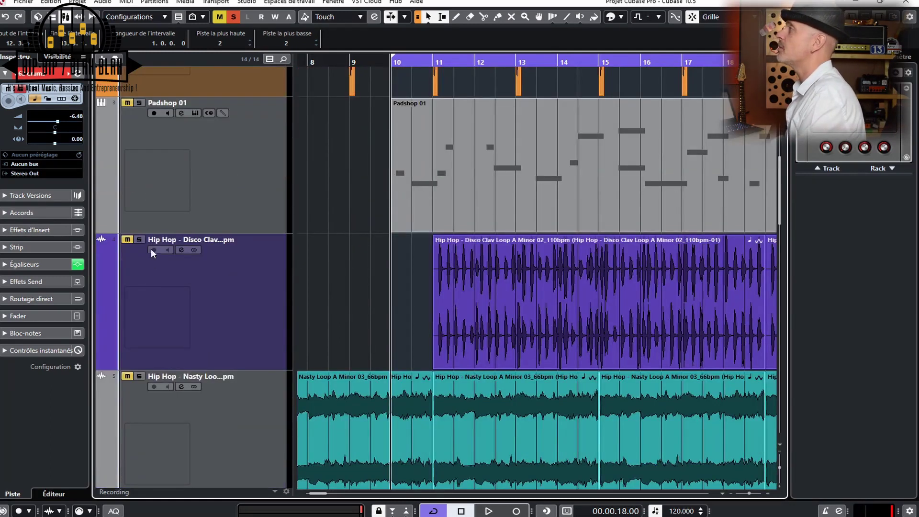
pyautogui.scroll(5, 162, 210)
pyautogui.scroll(-7, 353, 256)
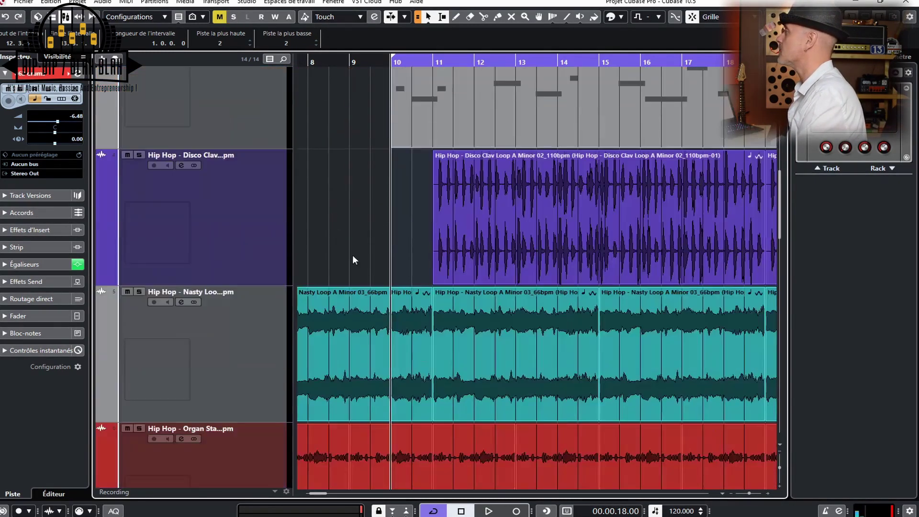
pyautogui.click(432, 61)
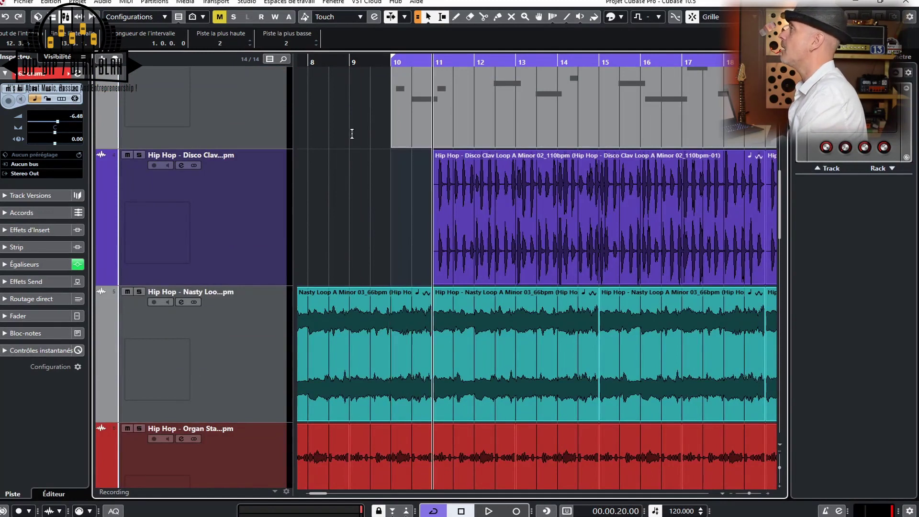
pyautogui.click(244, 213)
pyautogui.click(138, 155)
pyautogui.press('space')
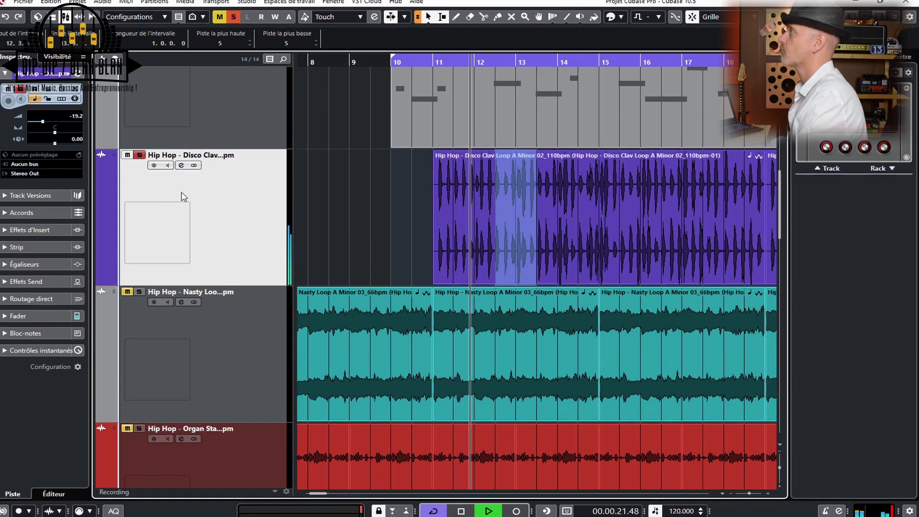
pyautogui.press('space')
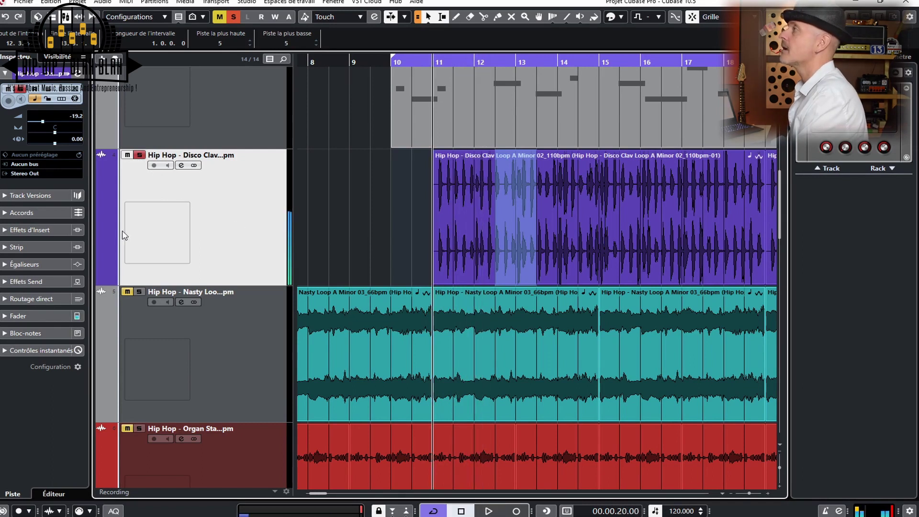
# Insert the MultiTap Delay effect on the Disco Clav track and load its preset Do Ya Like Chopping.
pyautogui.click(42, 230)
pyautogui.click(77, 143)
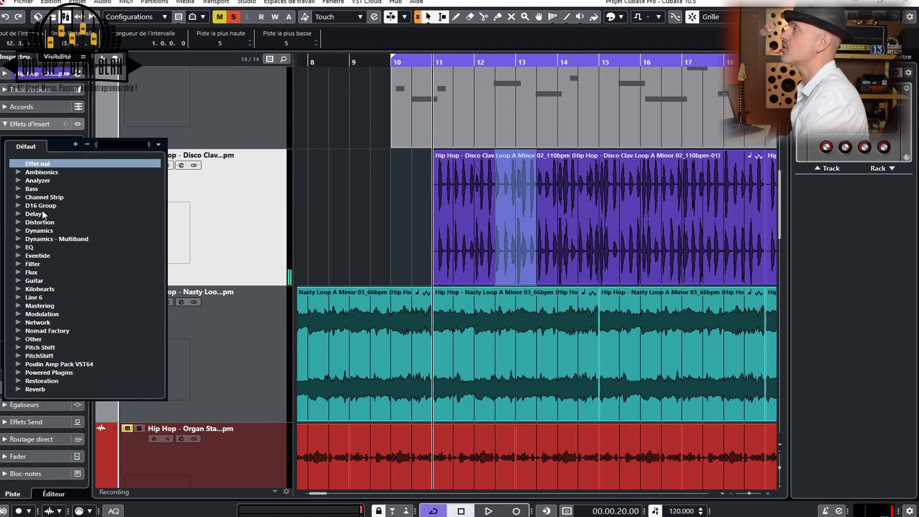
pyautogui.click(17, 214)
pyautogui.click(50, 255)
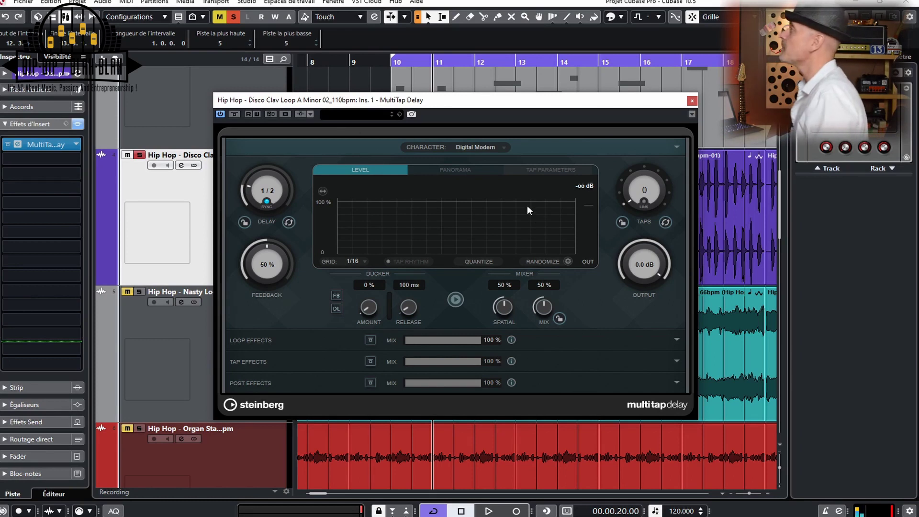
pyautogui.click(340, 117)
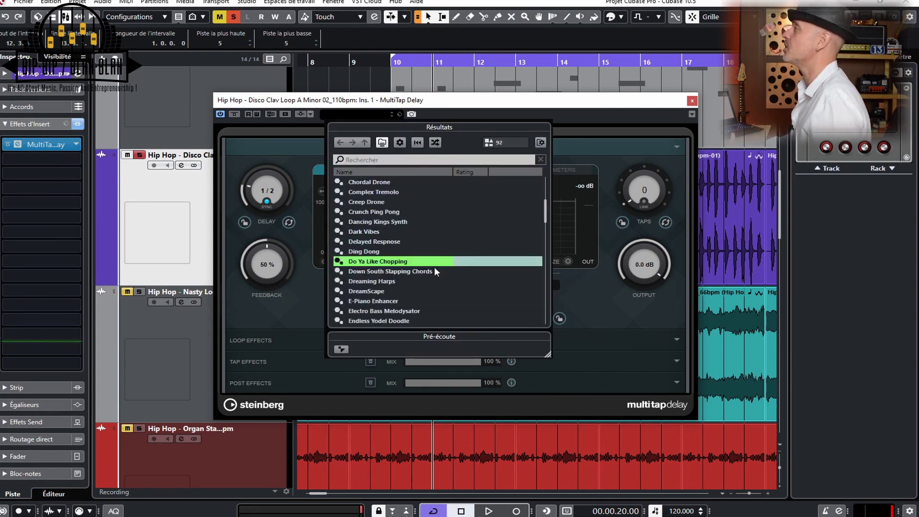
pyautogui.doubleClick(408, 261)
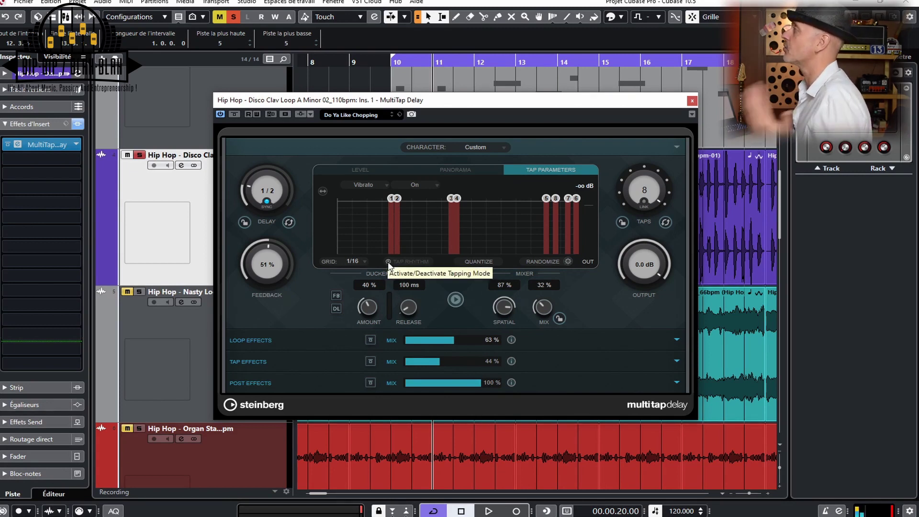
# Review the MultiTap Delay grid resolutions, keeping 1/16, and switch Tap Rhythm on and off again.
pyautogui.click(360, 262)
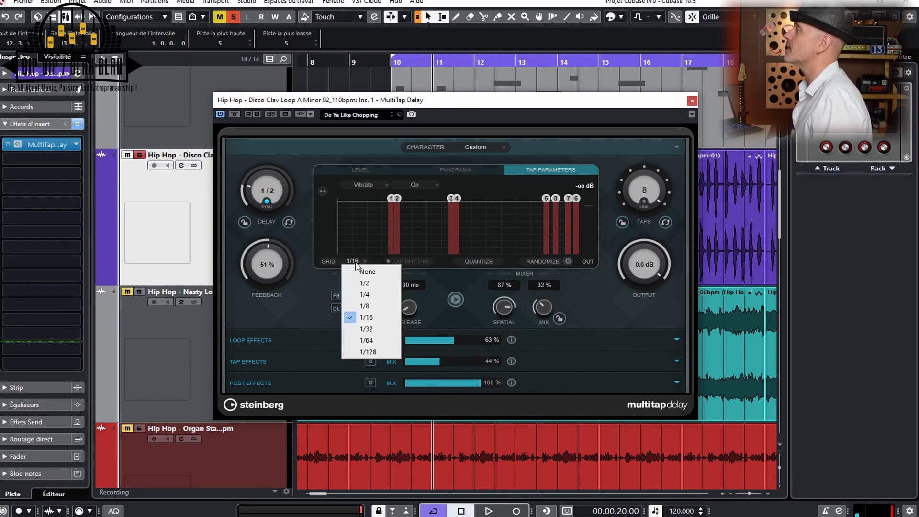
pyautogui.click(388, 262)
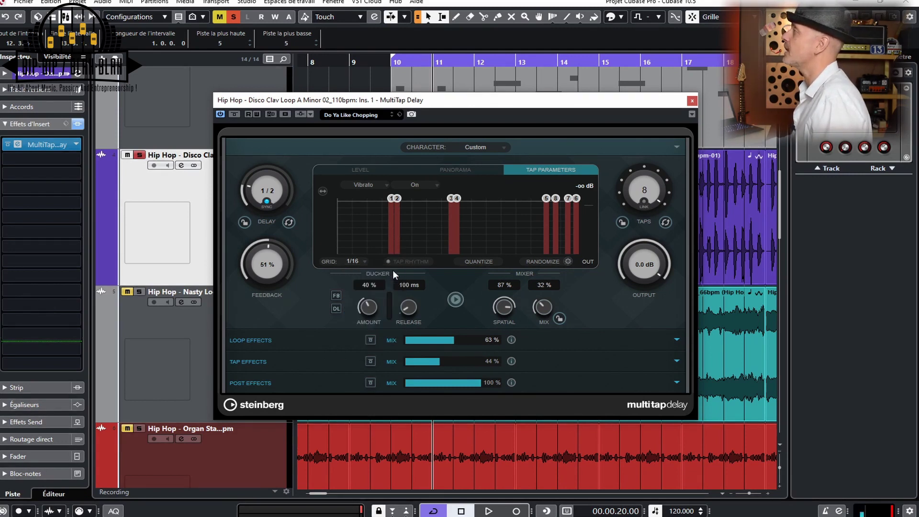
pyautogui.click(388, 261)
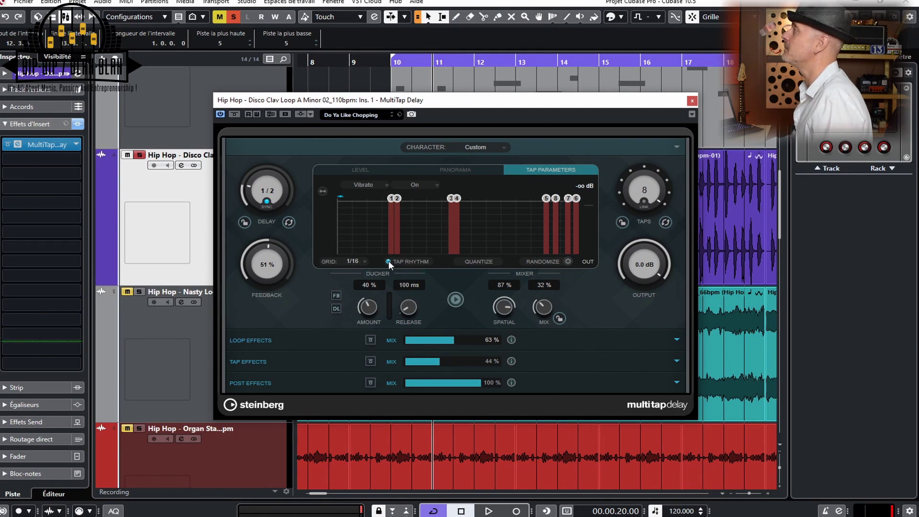
pyautogui.click(389, 261)
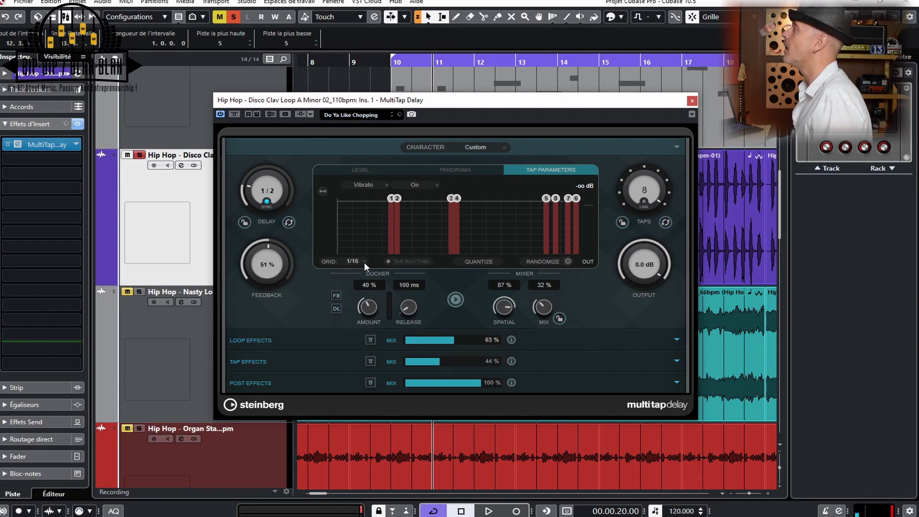
# Quantize the MultiTap Delay taps to the grid and randomize their pattern.
pyautogui.click(472, 262)
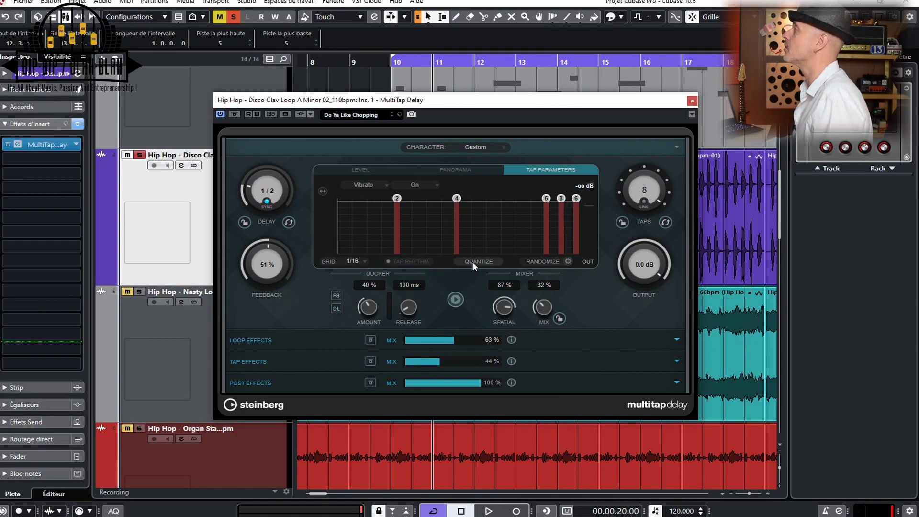
pyautogui.click(543, 262)
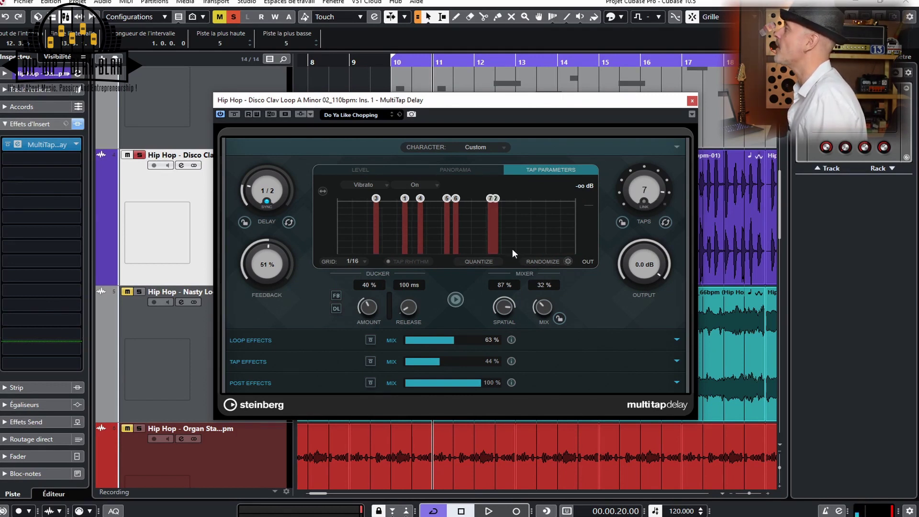
# Reload the Do Ya Like Chopping preset in MultiTap Delay and play the Disco Clav loop briefly from bar 11.
pyautogui.click(360, 114)
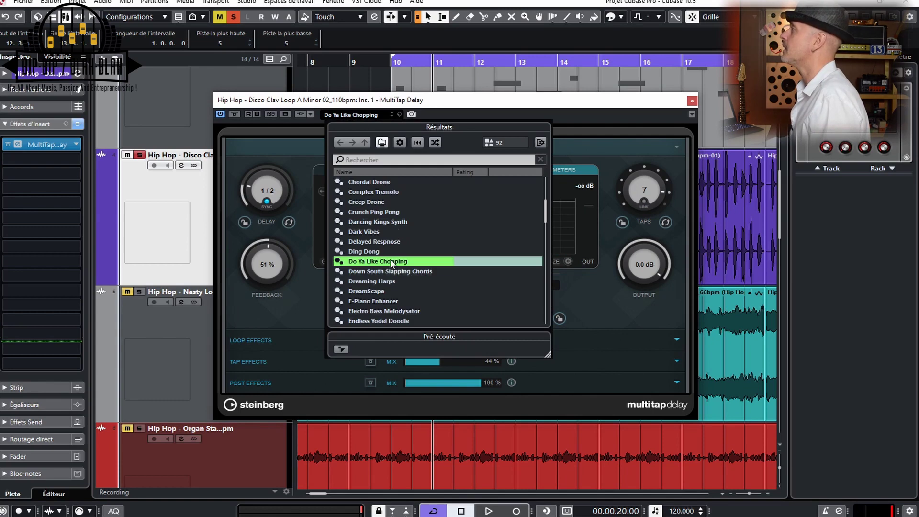
pyautogui.doubleClick(392, 263)
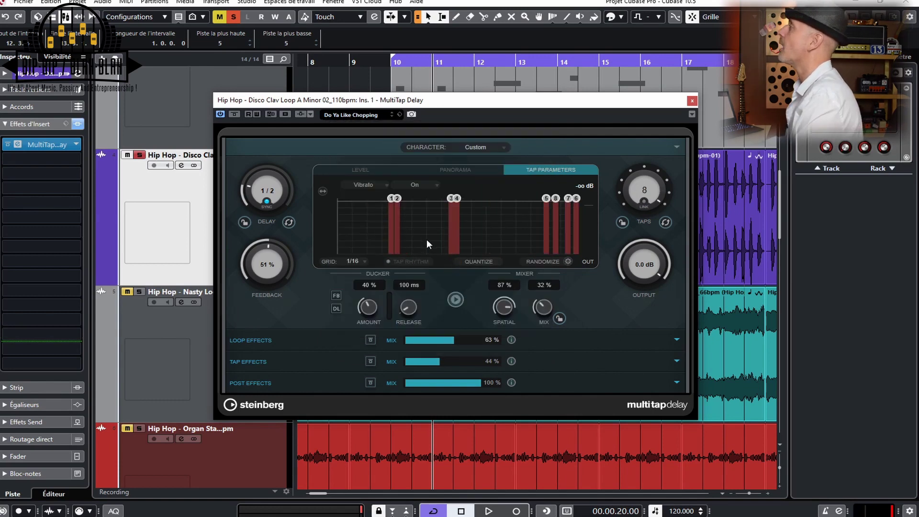
pyautogui.moveTo(399, 101); pyautogui.dragTo(391, 232)
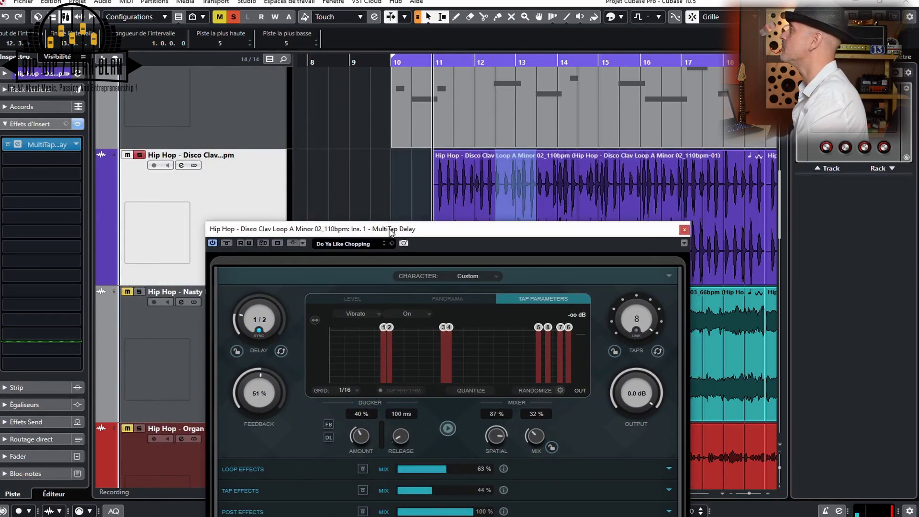
pyautogui.press('space')
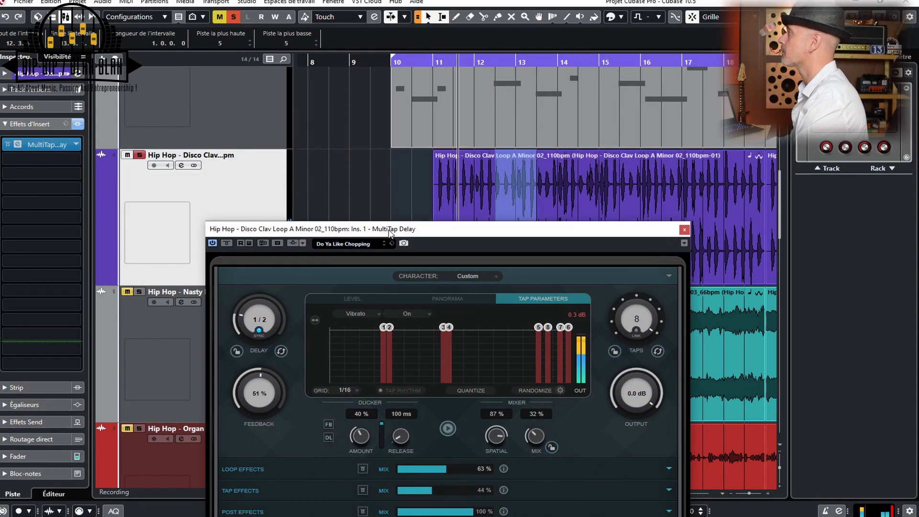
pyautogui.moveTo(390, 232); pyautogui.dragTo(412, 125)
pyautogui.press('space')
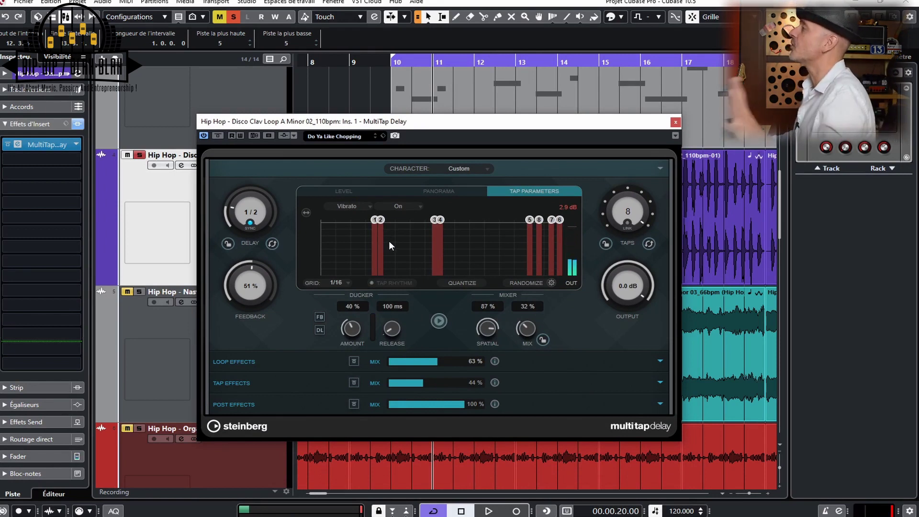
# Move MultiTap Delay tap 2 away from tap 1, and pan tap 4 fully right and tap 5 to 45 % left.
pyautogui.moveTo(378, 220); pyautogui.dragTo(396, 218)
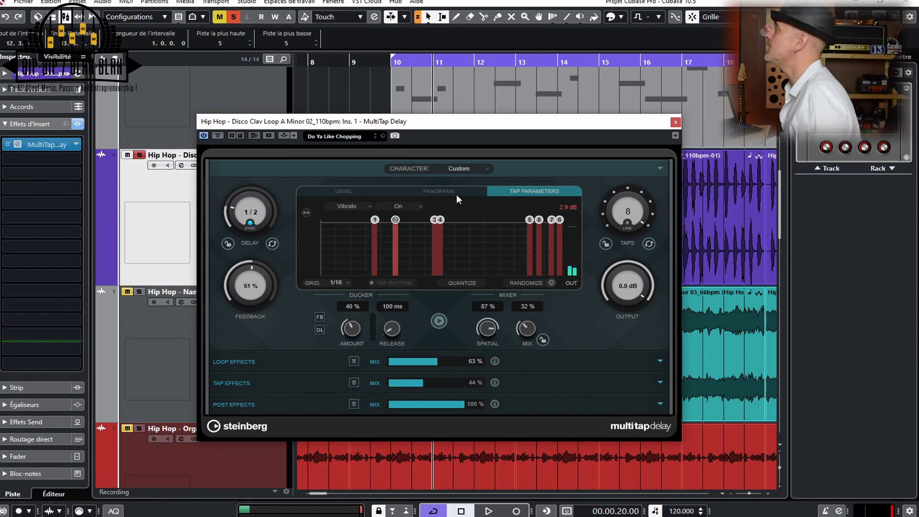
pyautogui.click(441, 192)
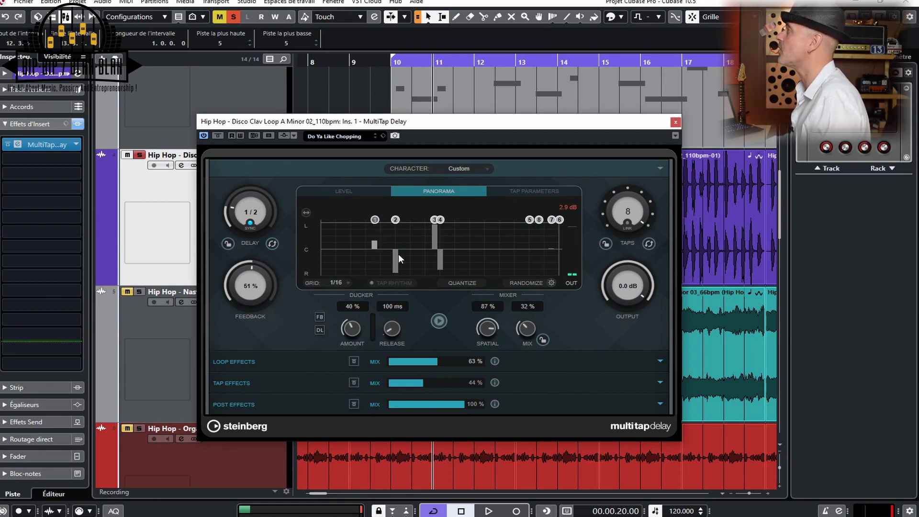
pyautogui.moveTo(438, 245); pyautogui.dragTo(440, 277)
pyautogui.moveTo(533, 247); pyautogui.dragTo(532, 238)
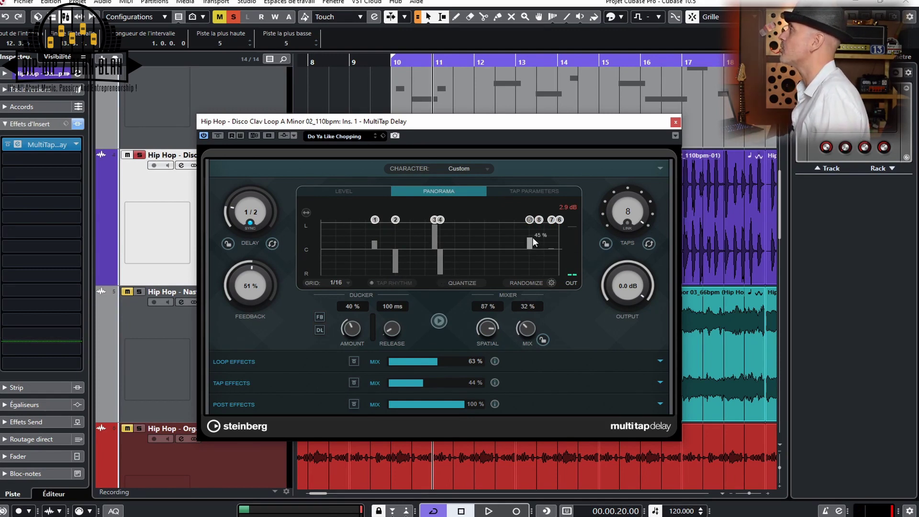
# Lower the level of MultiTap Delay tap 3 and return to the tap parameters view.
pyautogui.click(351, 194)
pyautogui.moveTo(435, 244); pyautogui.dragTo(437, 255)
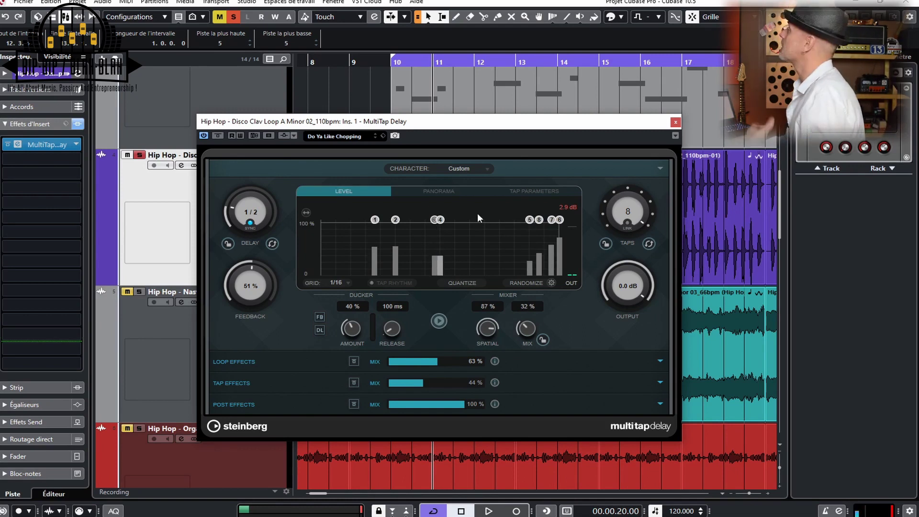
pyautogui.click(516, 191)
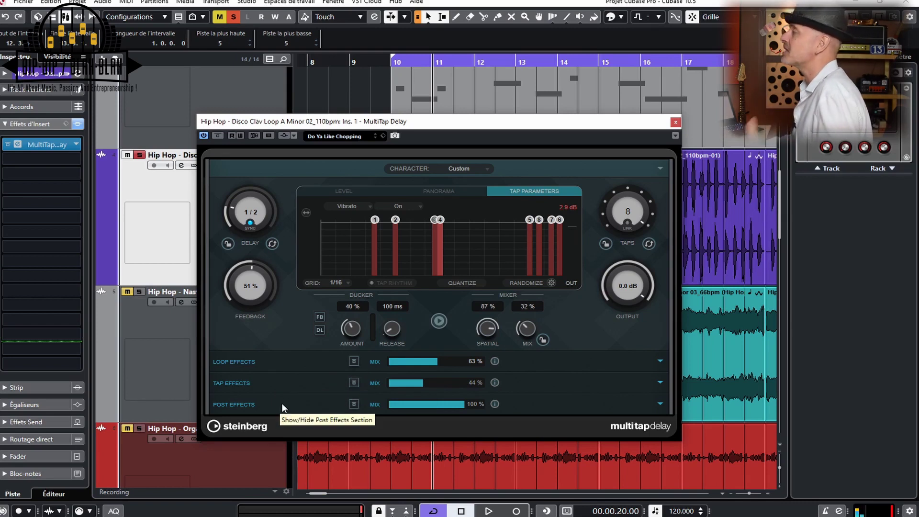
# Try a Bit Crusher module set to 4 bits in the MultiTap Delay loop effects and audition the loop.
pyautogui.click(660, 362)
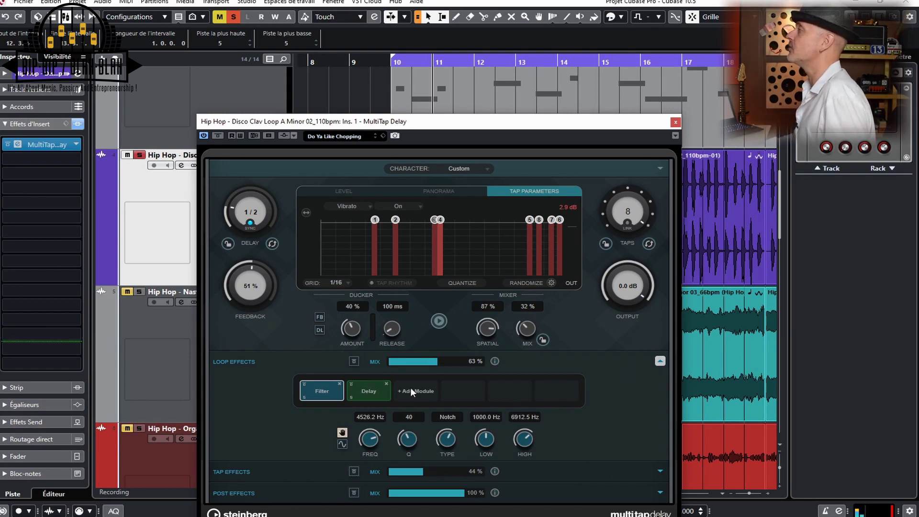
pyautogui.click(358, 391)
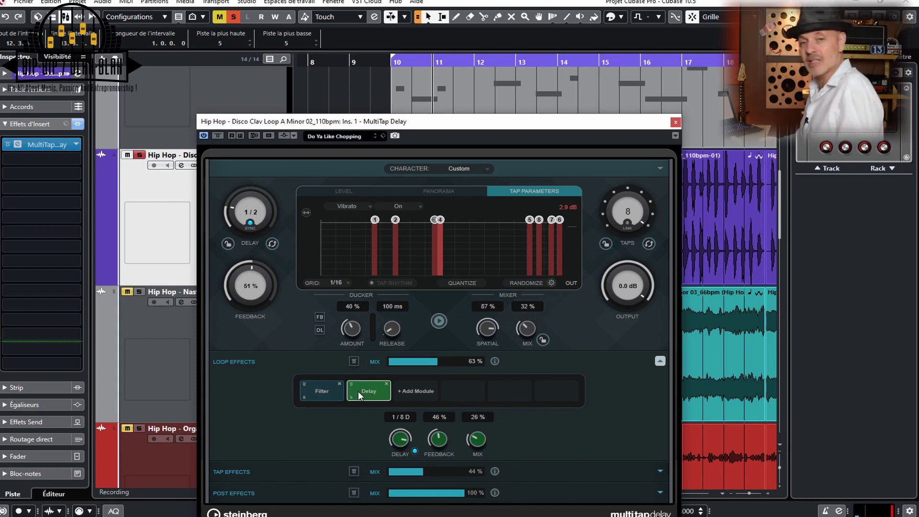
pyautogui.click(427, 391)
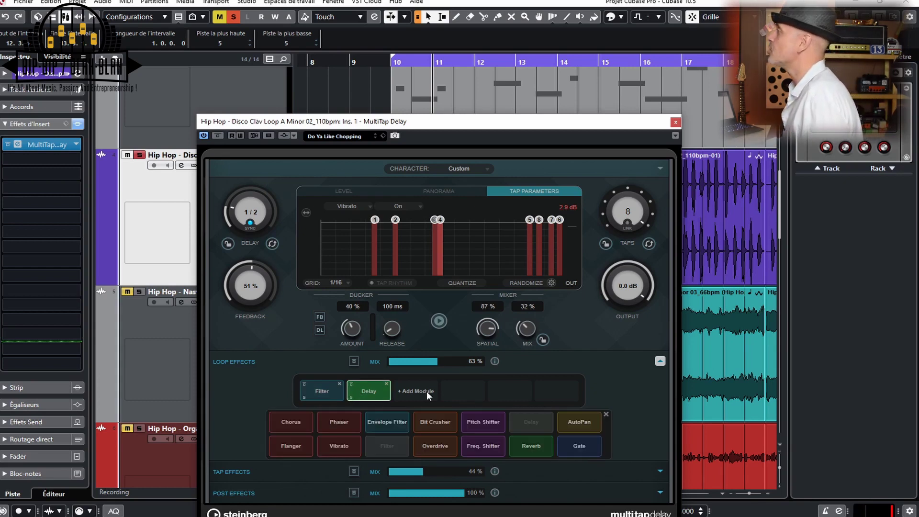
pyautogui.click(440, 424)
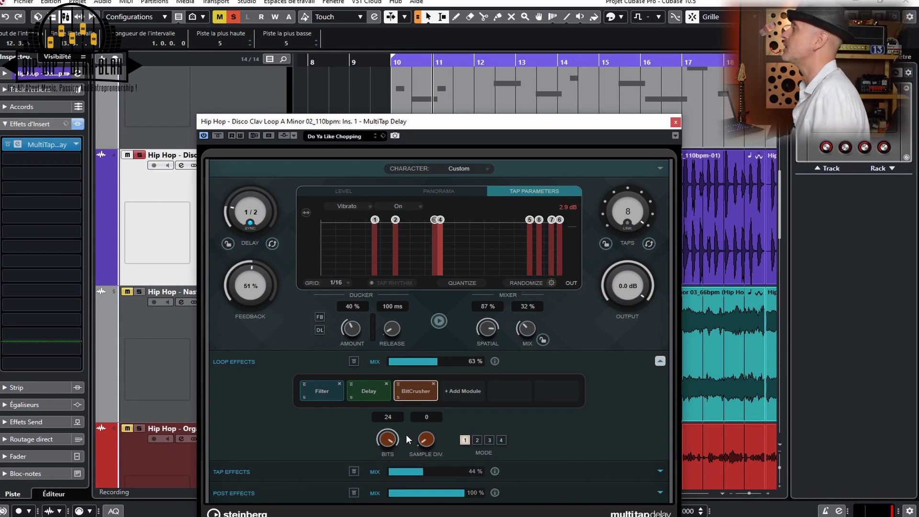
pyautogui.moveTo(387, 439); pyautogui.dragTo(387, 483)
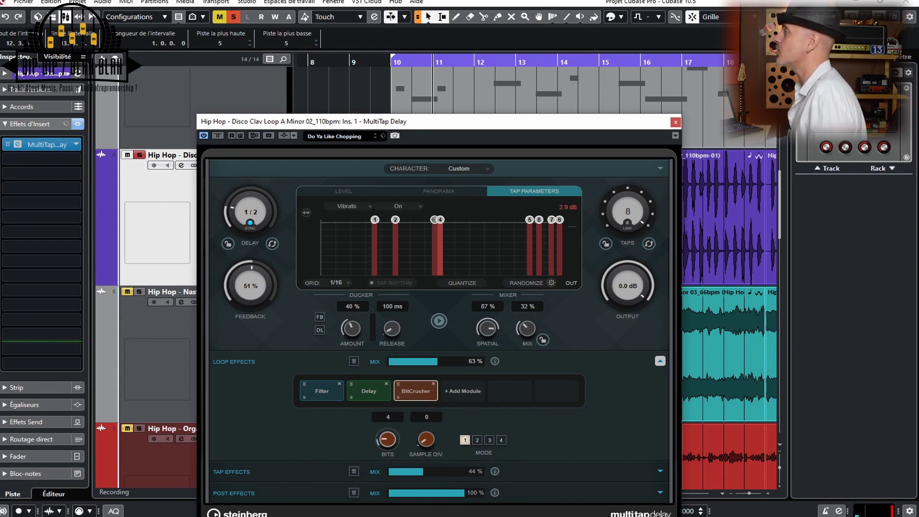
pyautogui.press('space')
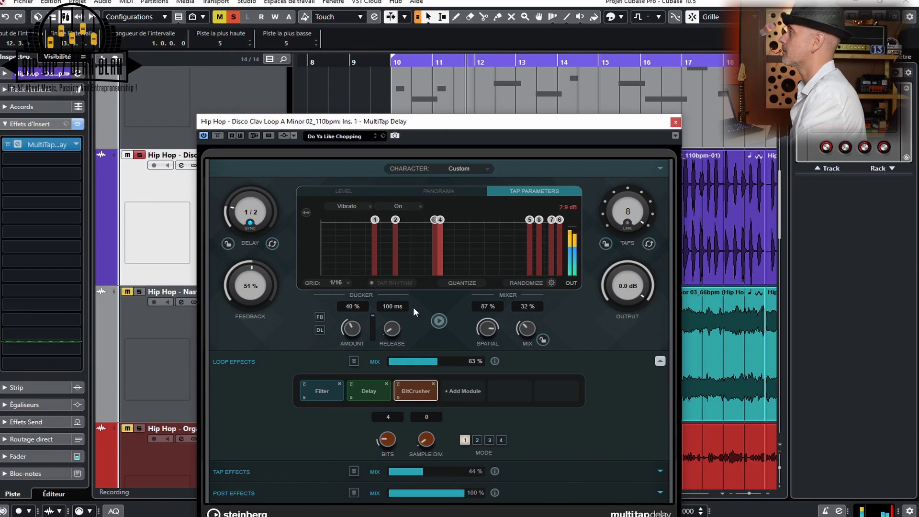
pyautogui.press('space')
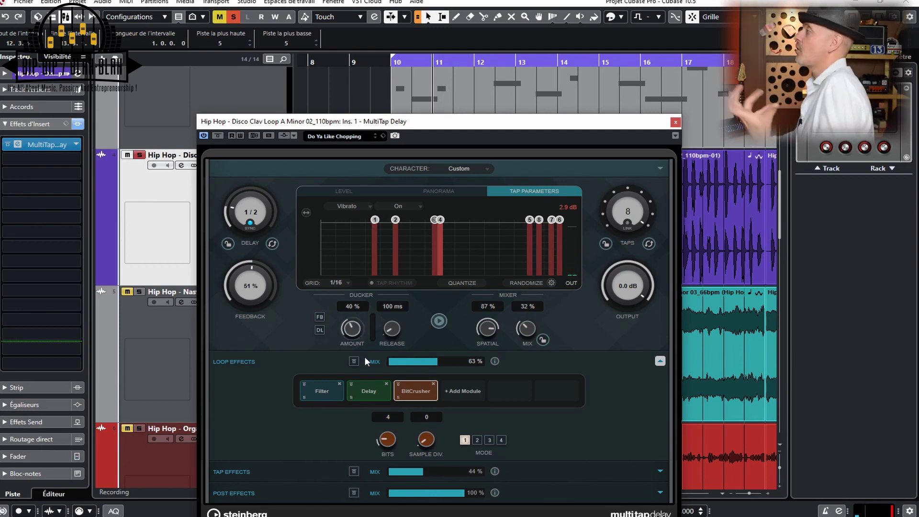
# Remove the Bit Crusher from the loop effects, and add a Freq. Shifter module and remove it again.
pyautogui.click(433, 384)
pyautogui.click(414, 391)
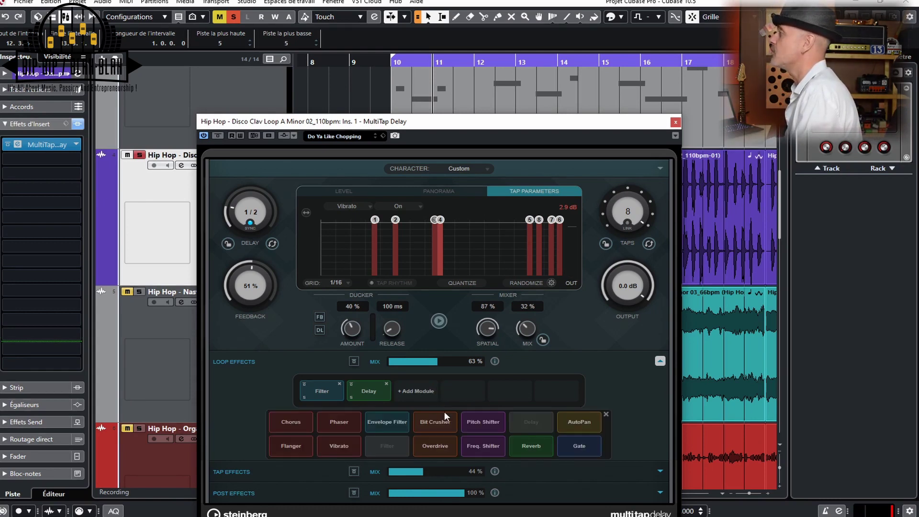
pyautogui.click(486, 448)
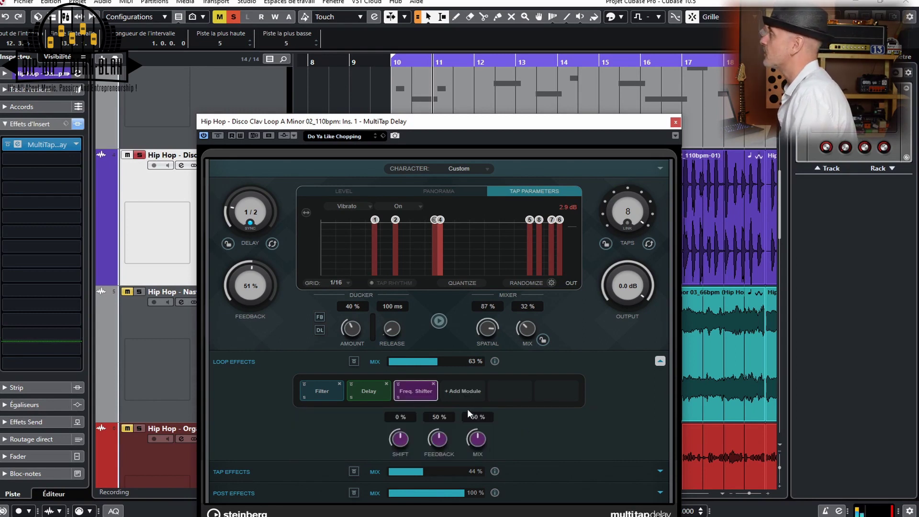
pyautogui.click(433, 383)
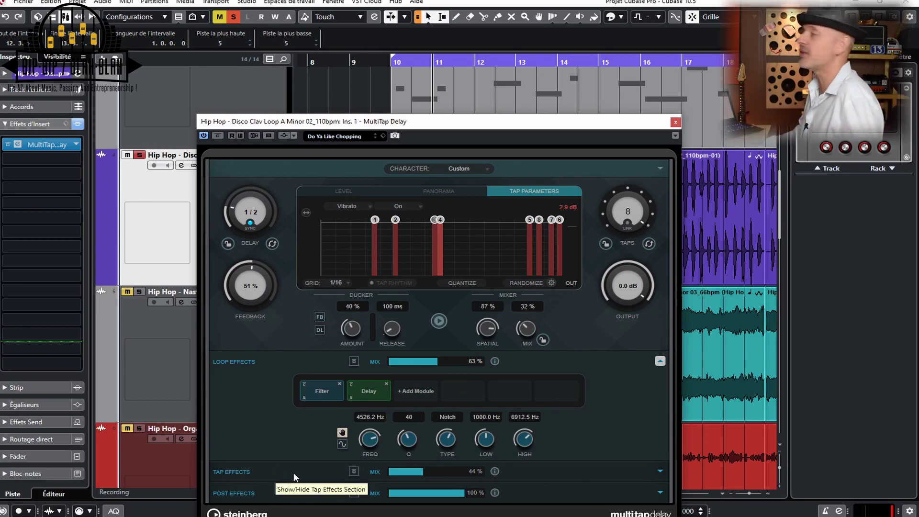
# Set the post effects mix to 96 %, add an AutoPan module after the Reverb, and close MultiTap Delay.
pyautogui.scroll(-4, 428, 493)
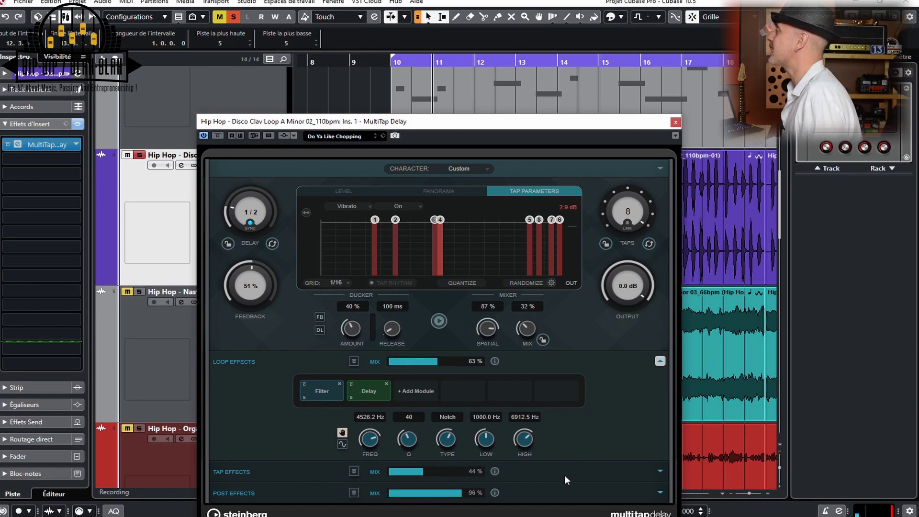
pyautogui.click(659, 492)
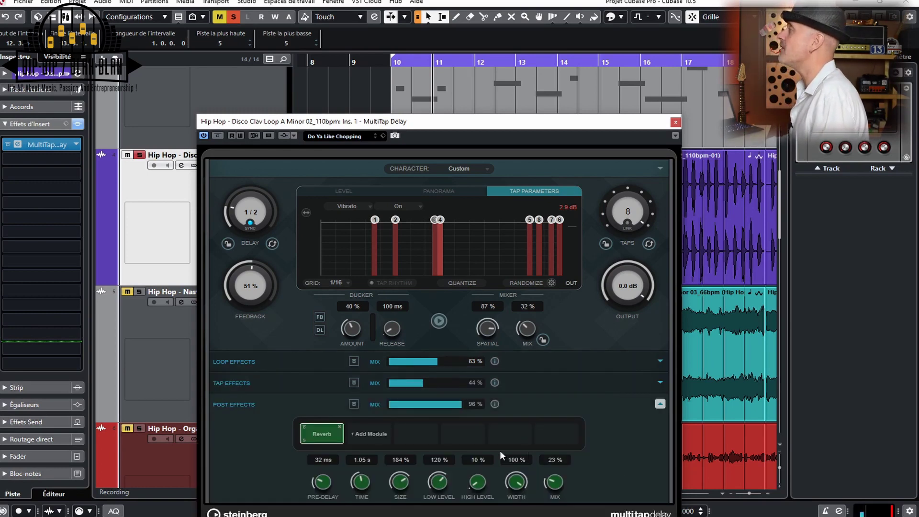
pyautogui.click(381, 434)
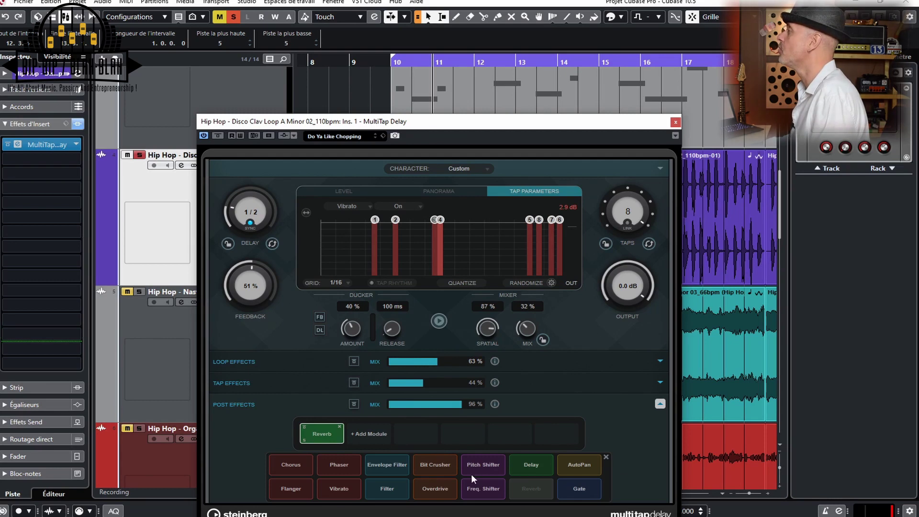
pyautogui.click(570, 473)
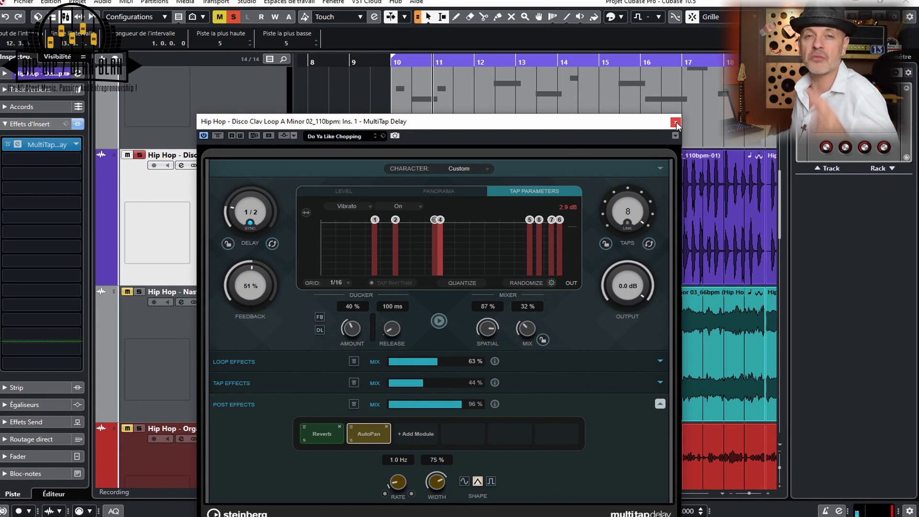
pyautogui.click(675, 122)
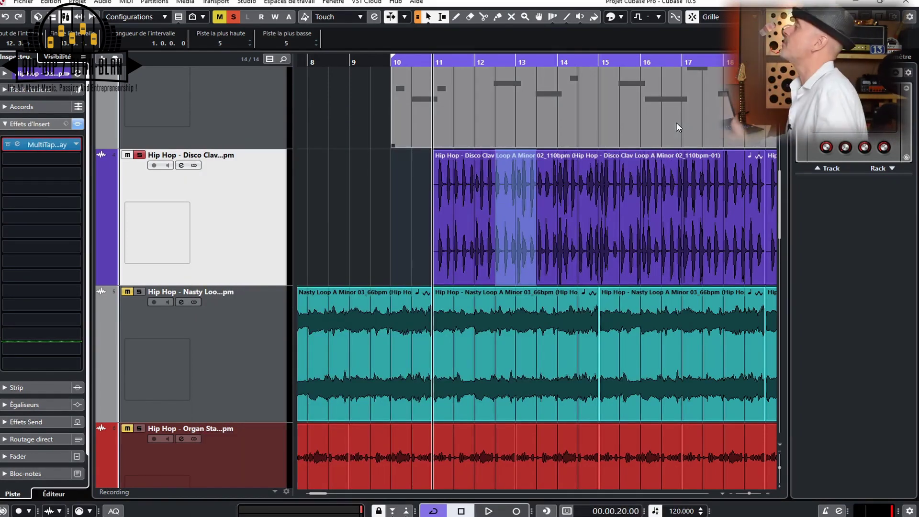
# Select the Padshop 01 track and its MIDI part, and play the project briefly from bar 11 without recording.
pyautogui.scroll(3, 606, 259)
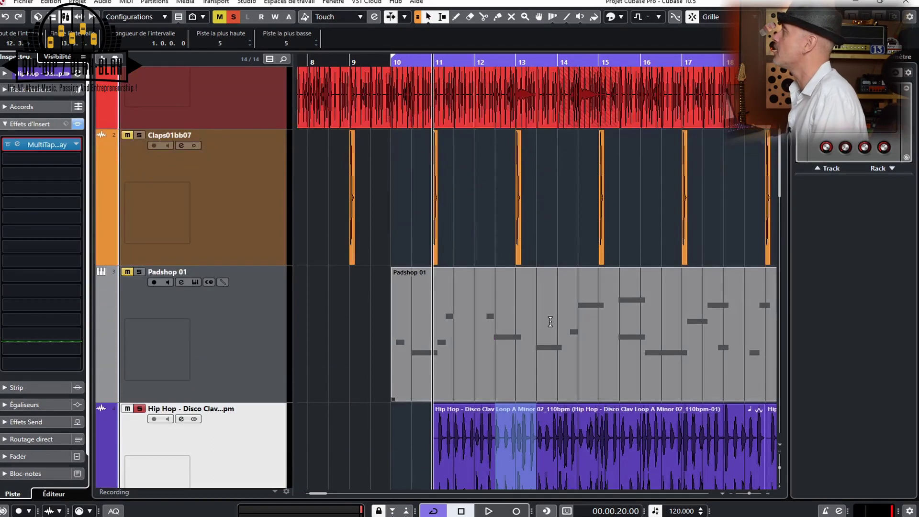
pyautogui.click(268, 366)
pyautogui.click(474, 324)
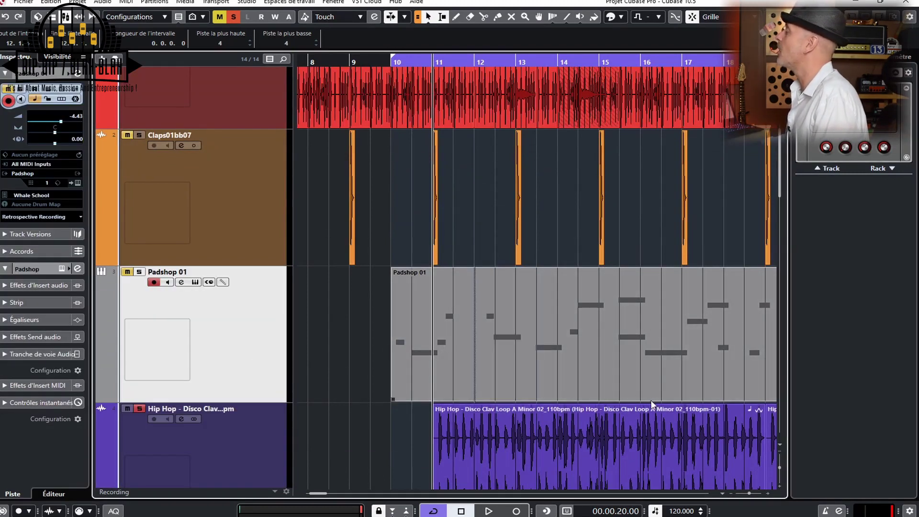
pyautogui.moveTo(748, 493); pyautogui.dragTo(747, 493)
pyautogui.click(543, 378)
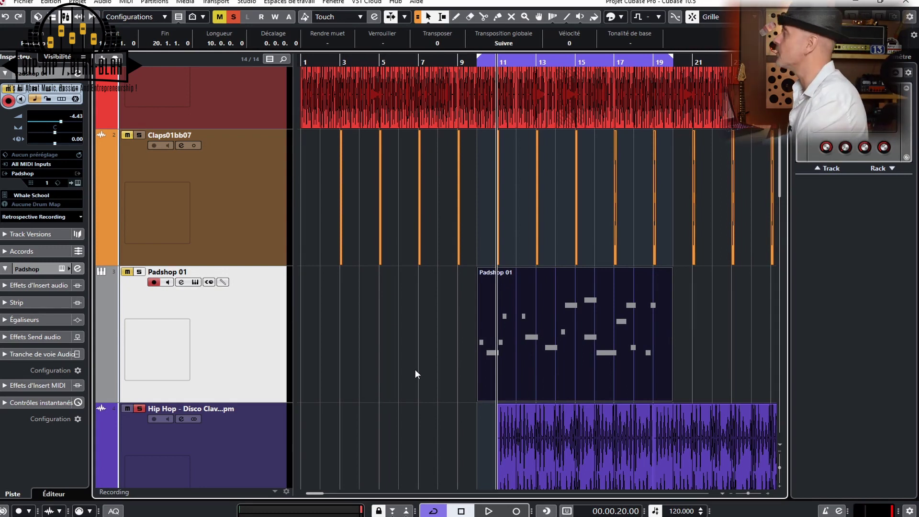
pyautogui.press('space')
pyautogui.press('space')
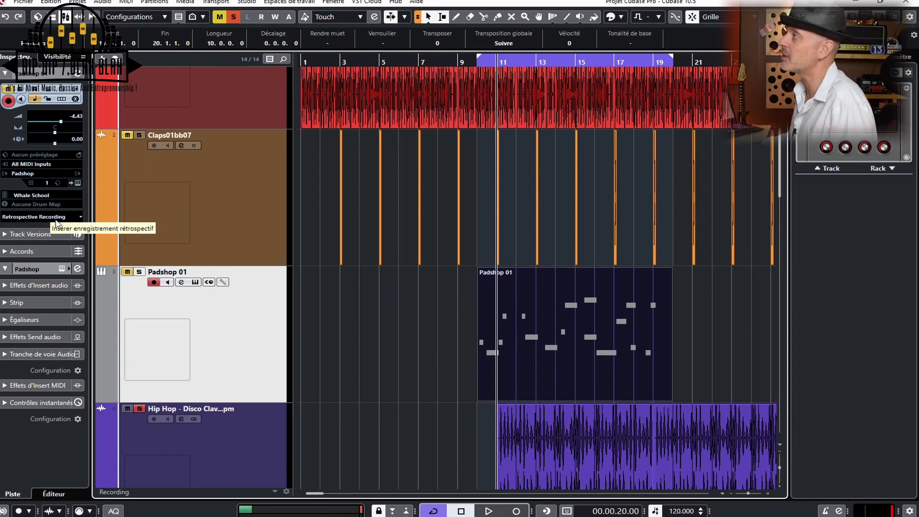
# Insert the Padshop 01 retrospective recording as a linear recording and move the inserted part to bar 1.
pyautogui.click(80, 218)
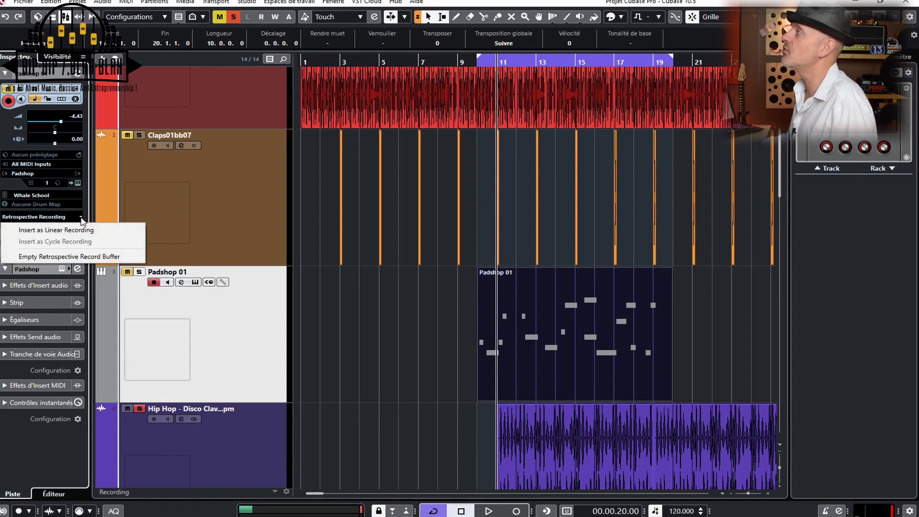
pyautogui.click(81, 230)
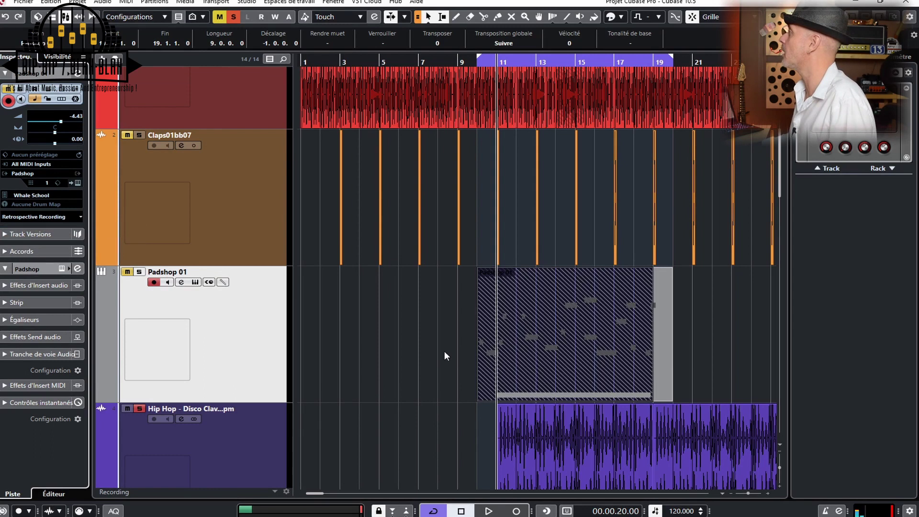
pyautogui.moveTo(593, 357); pyautogui.dragTo(419, 354)
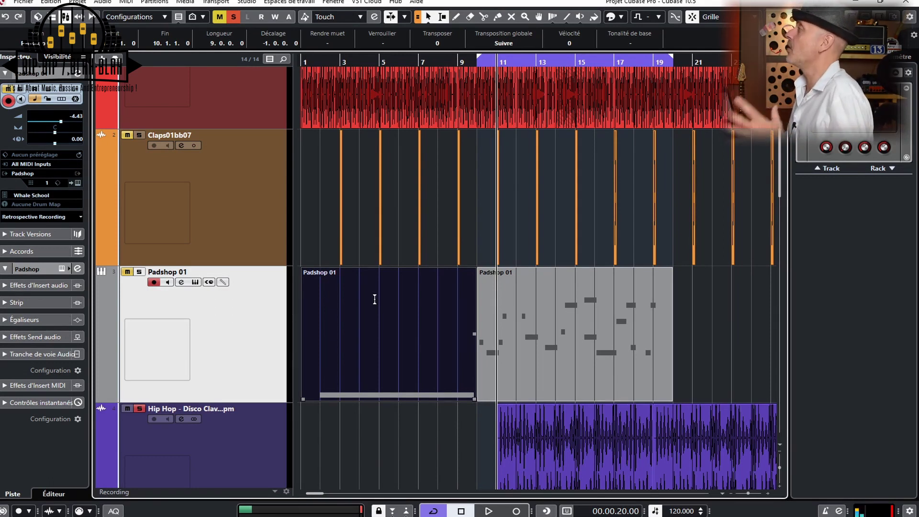
pyautogui.click(80, 217)
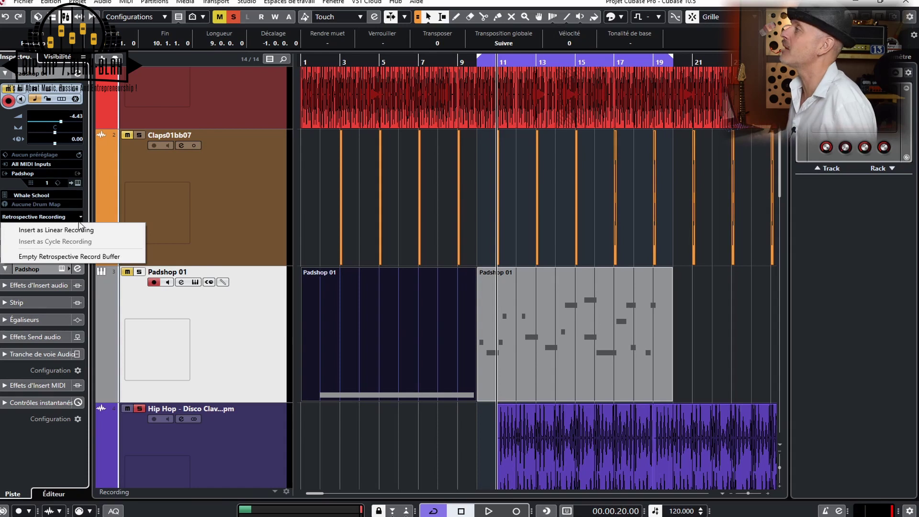
pyautogui.click(276, 344)
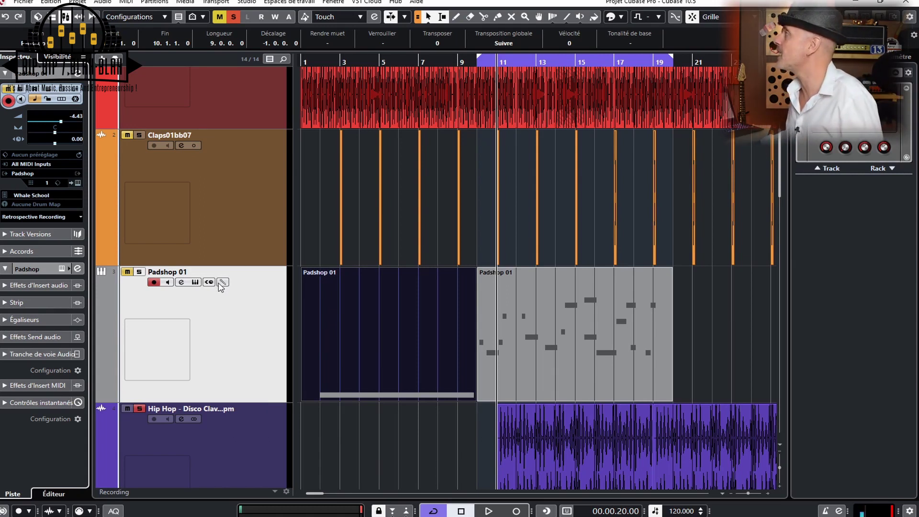
# Select the 062 drums track, examine the mono and stereo channel indicators in the maximized MixConsole, and close it.
pyautogui.scroll(2, 248, 205)
pyautogui.click(263, 198)
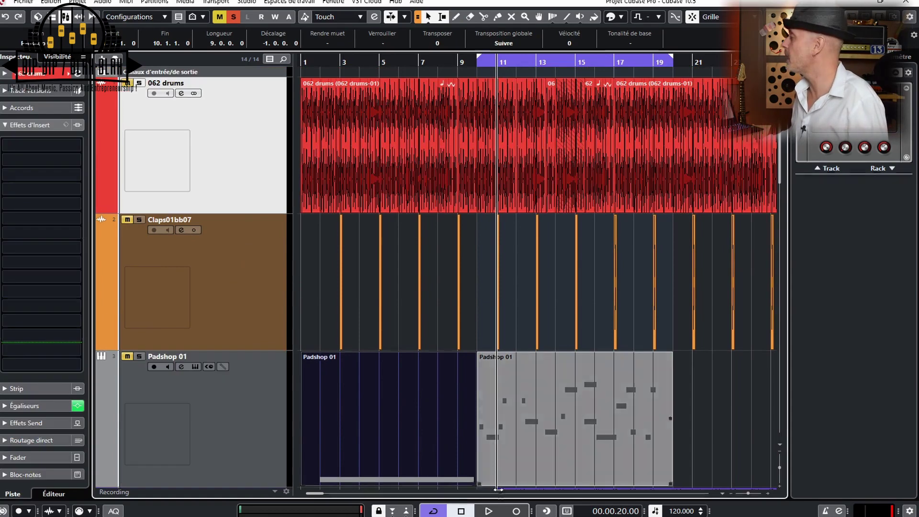
pyautogui.press('F3')
pyautogui.moveTo(511, 376); pyautogui.dragTo(403, 84)
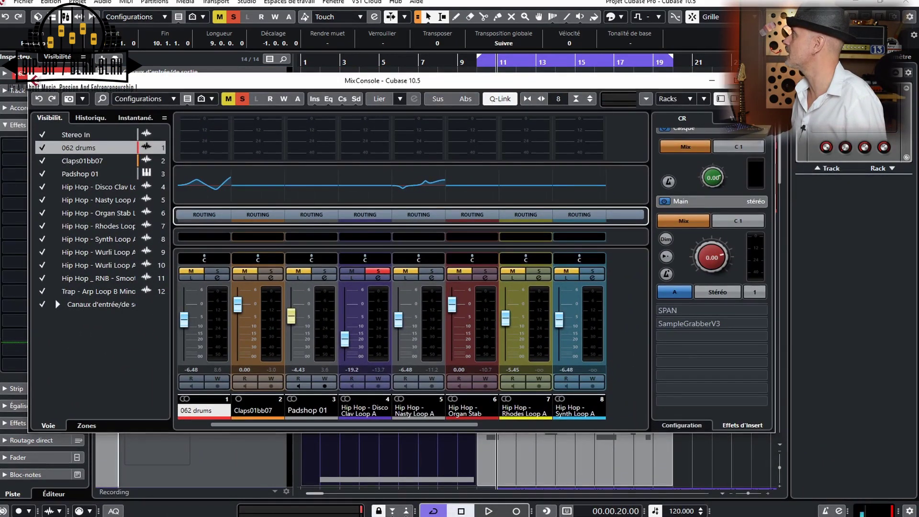
pyautogui.click(733, 81)
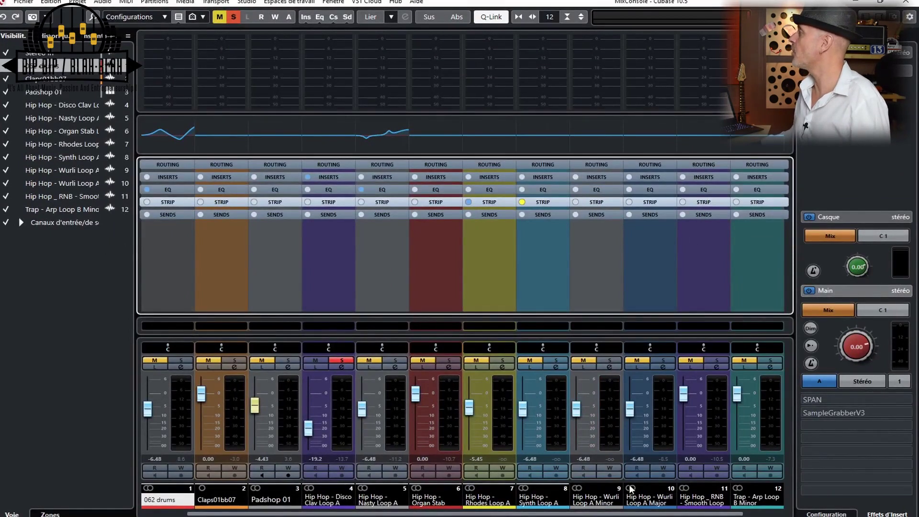
pyautogui.click(202, 488)
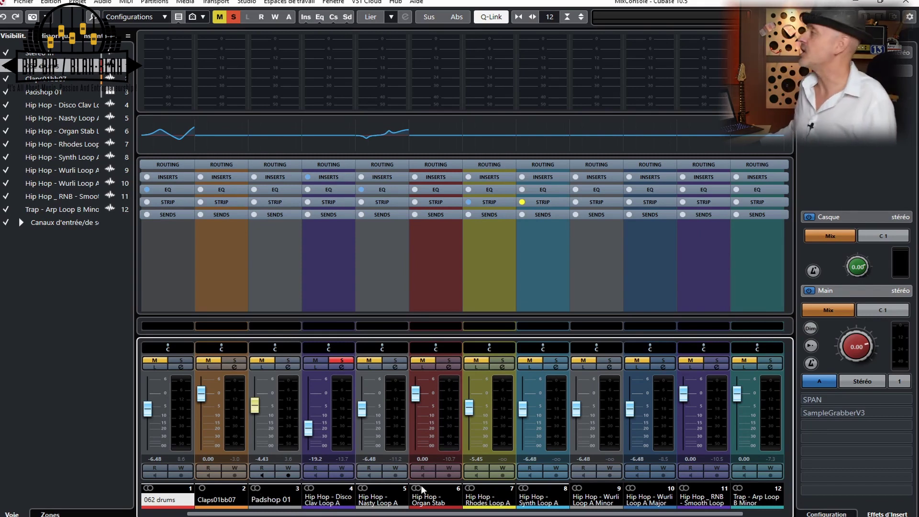
pyautogui.rightClick(208, 489)
pyautogui.press('Escape')
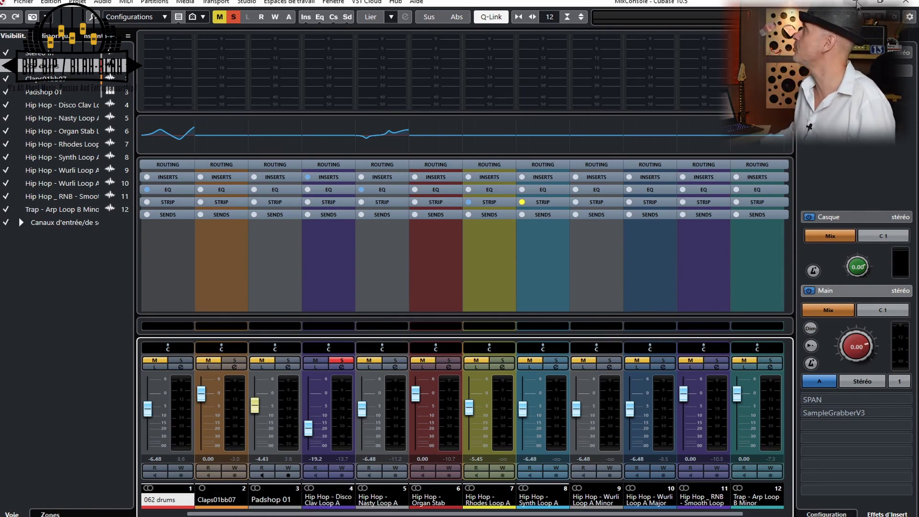
pyautogui.click(879, 2)
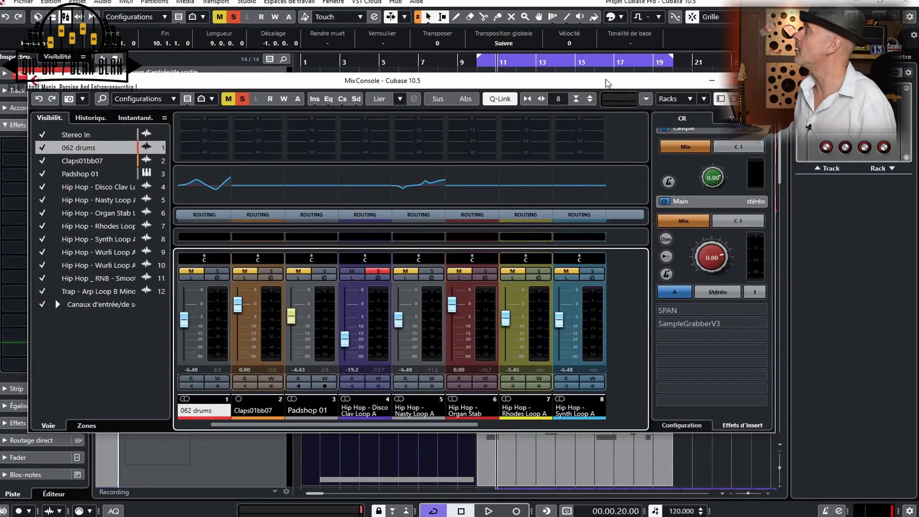
pyautogui.press('F3')
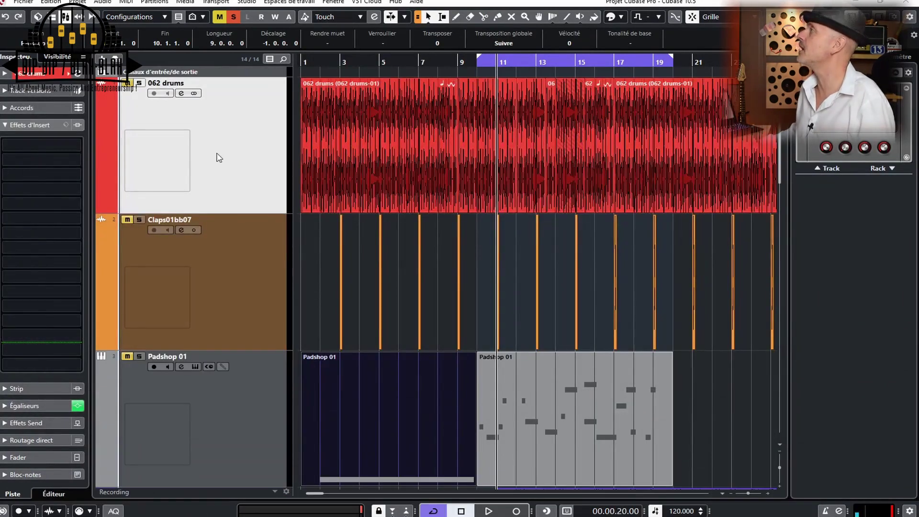
# Add one stereo audio track below Claps01bb07, with VM-VAIO 1 (Mono) as input and Stereo Out as output.
pyautogui.click(245, 301)
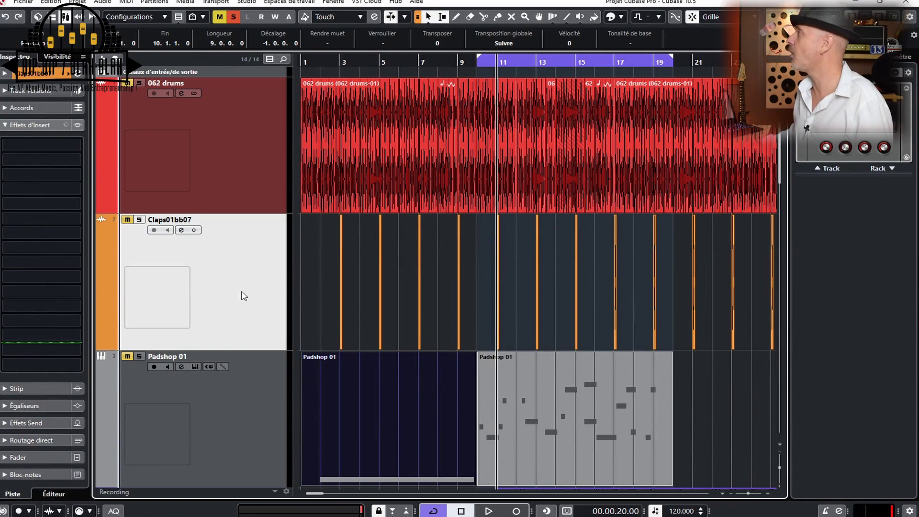
pyautogui.rightClick(242, 296)
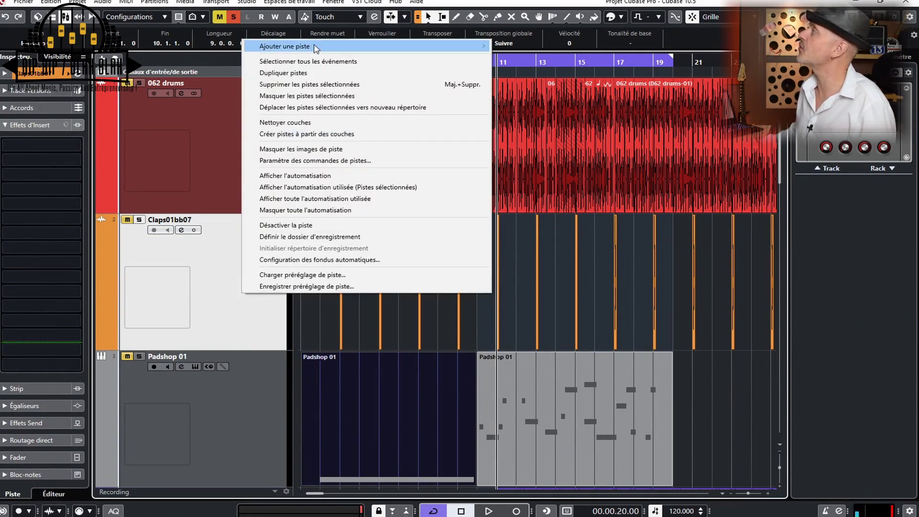
pyautogui.moveTo(316, 48)
pyautogui.click(514, 46)
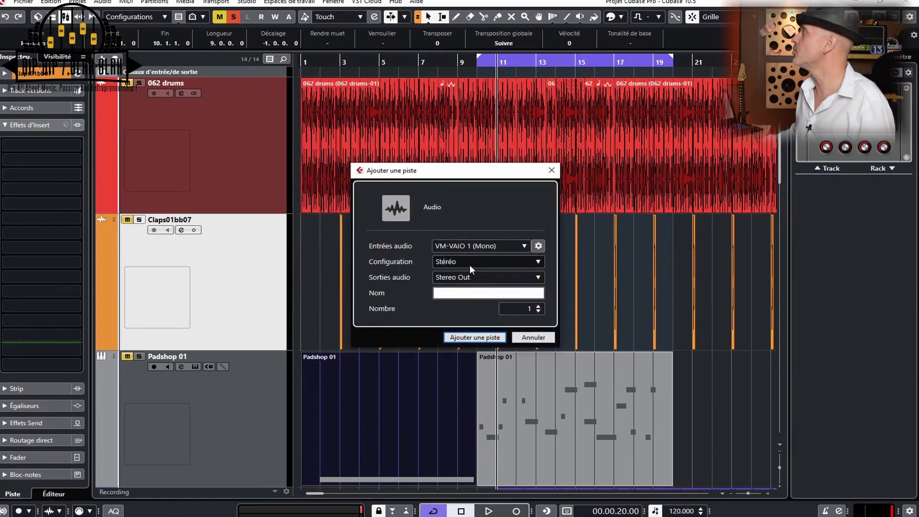
pyautogui.click(486, 338)
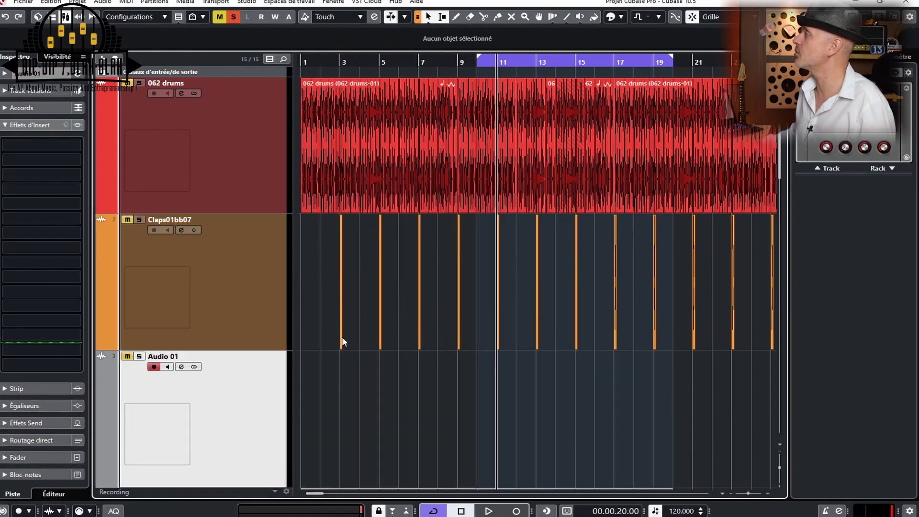
# Try to place the Claps01bb07 event from bar 3 on the Audio 01 track at the same position.
pyautogui.click(342, 337)
pyautogui.moveTo(341, 337); pyautogui.dragTo(343, 408)
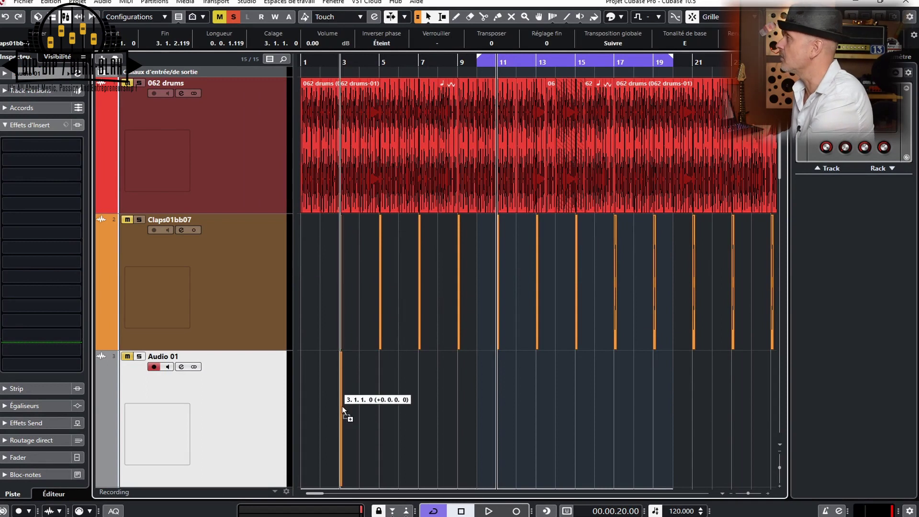
pyautogui.press('Escape')
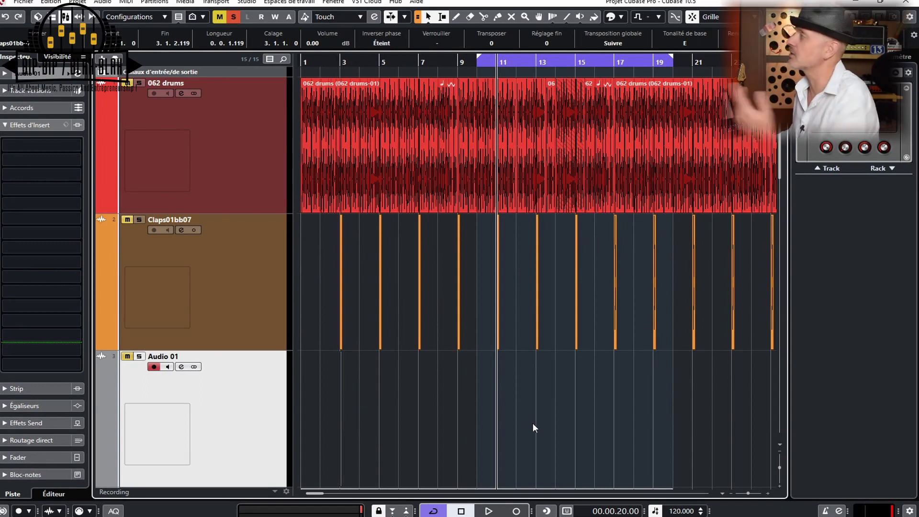
# Load Big Clipper and Brickwall Limiter into the first two insert slots of the 062 drums track.
pyautogui.click(217, 299)
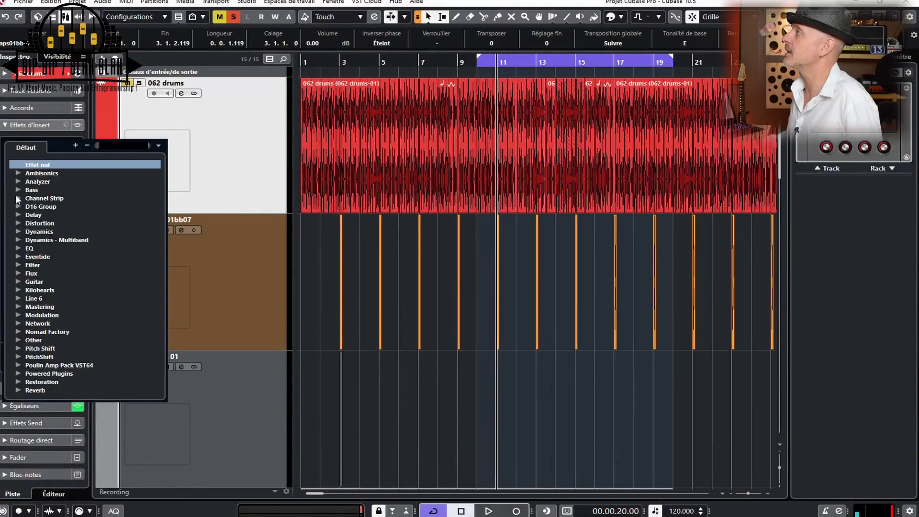
pyautogui.click(18, 223)
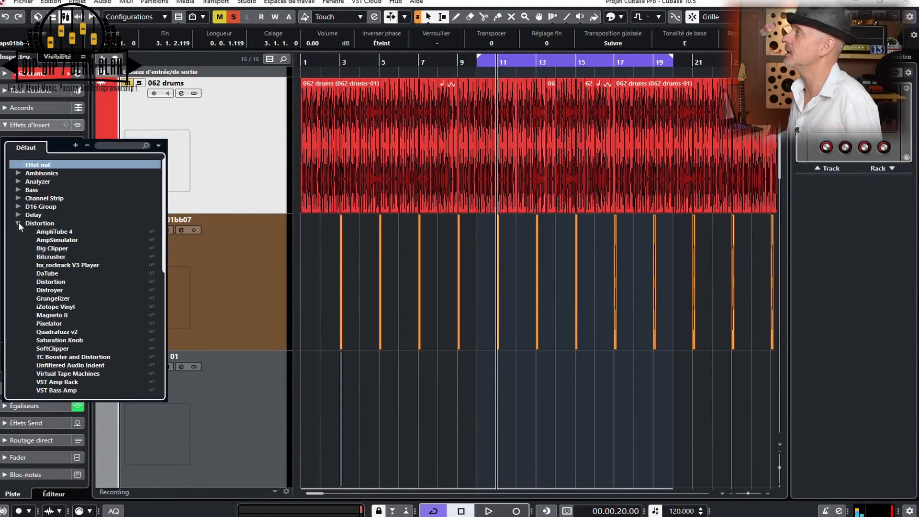
pyautogui.click(54, 248)
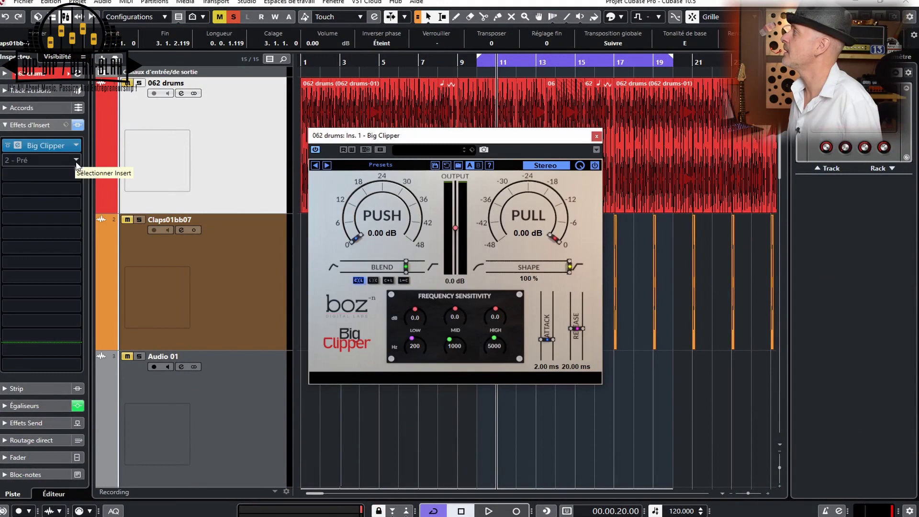
pyautogui.click(76, 161)
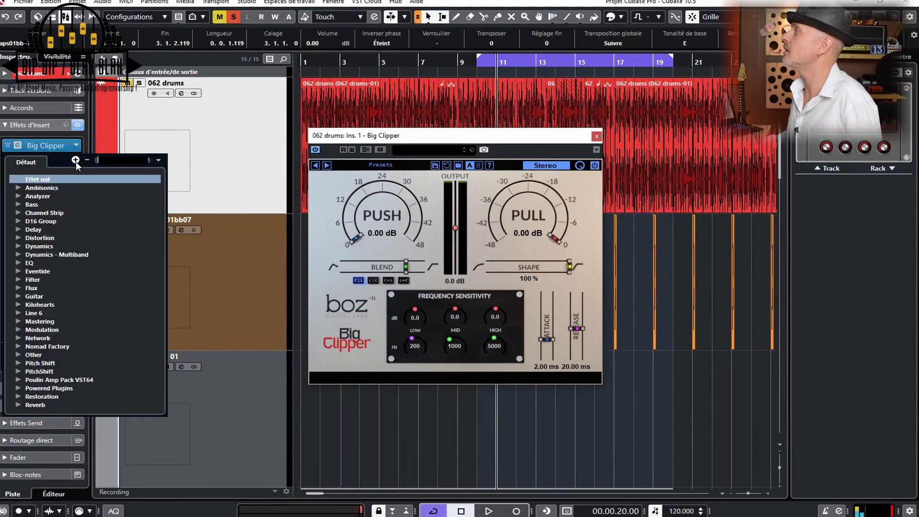
pyautogui.click(16, 247)
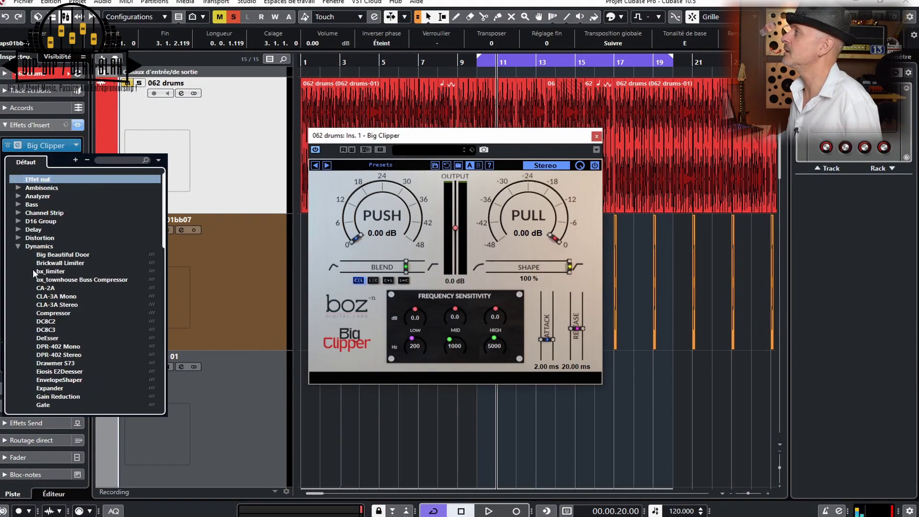
pyautogui.click(60, 263)
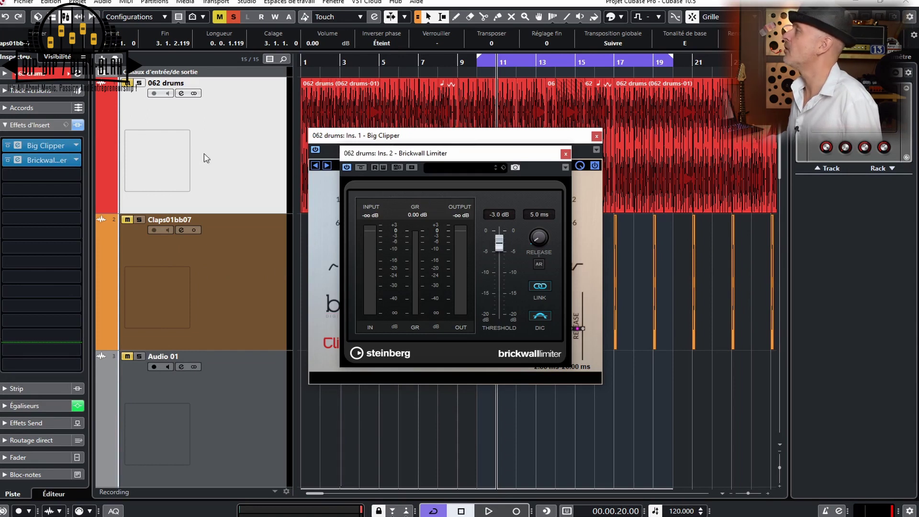
# Disable the 062 drums track and enable it again.
pyautogui.rightClick(243, 152)
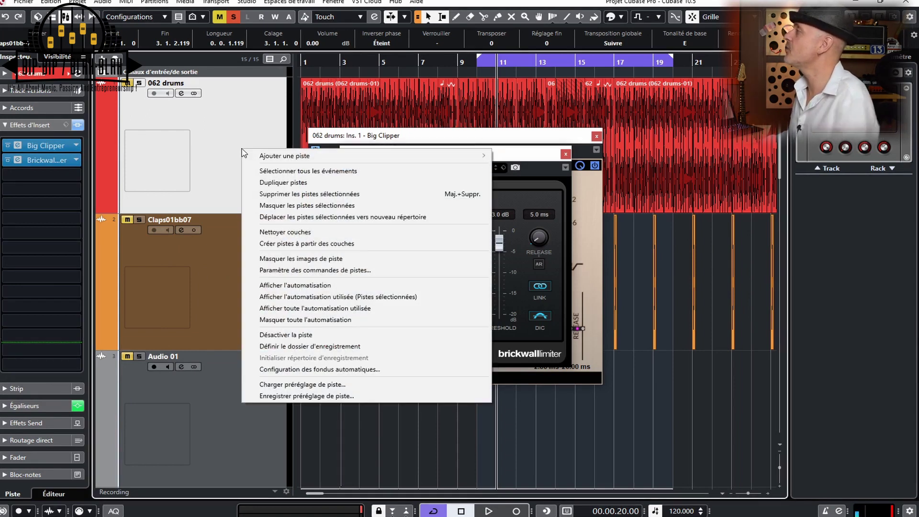
pyautogui.click(275, 335)
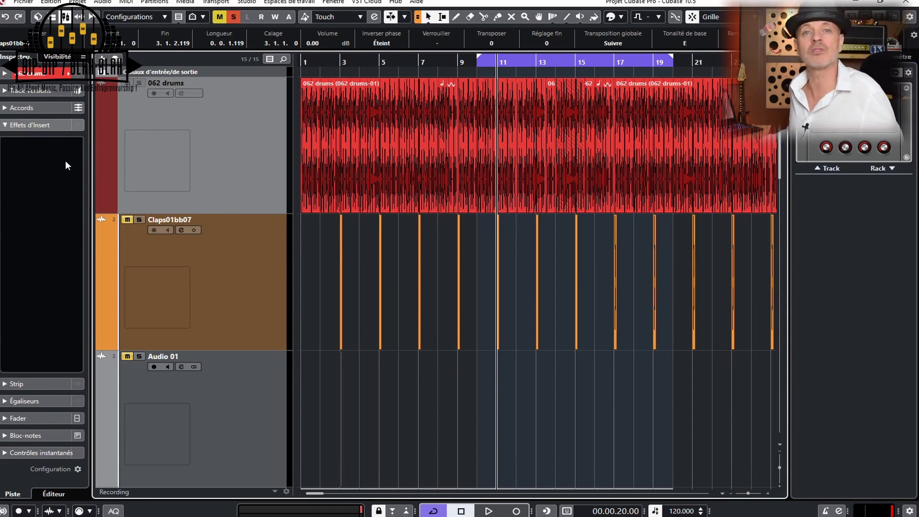
pyautogui.rightClick(227, 150)
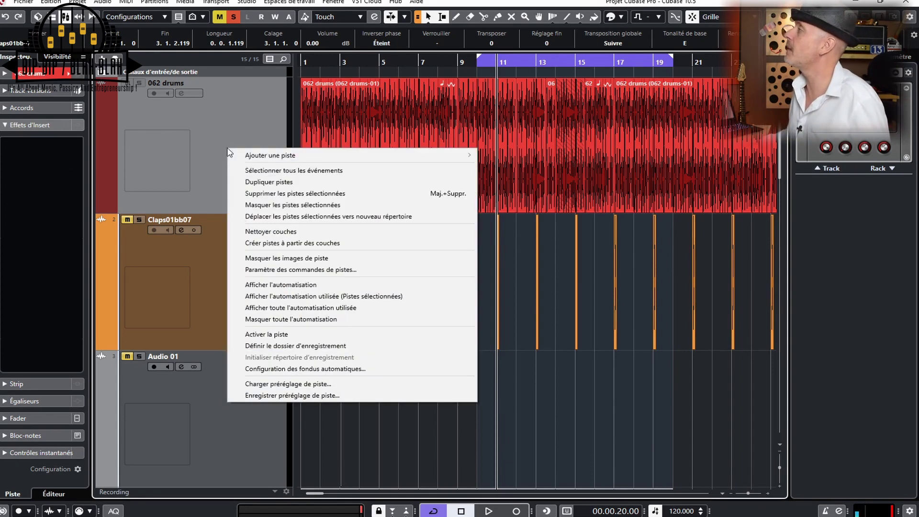
pyautogui.click(311, 334)
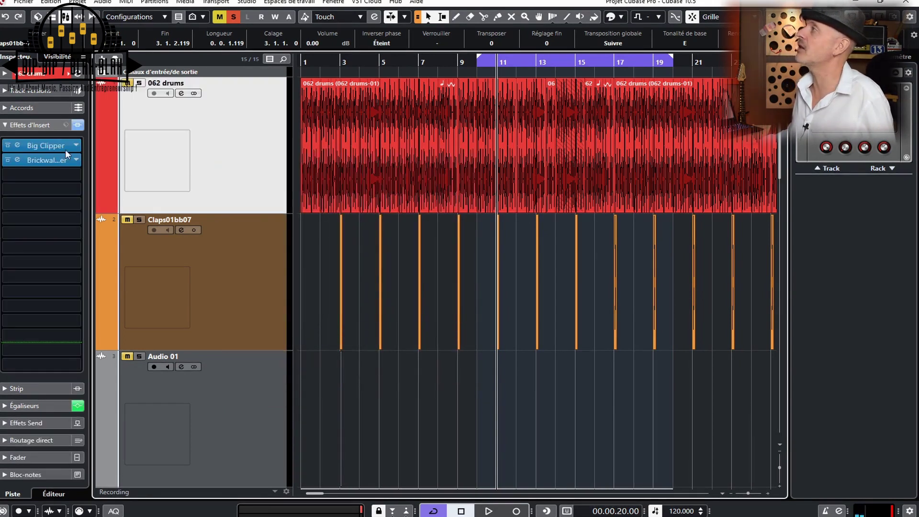